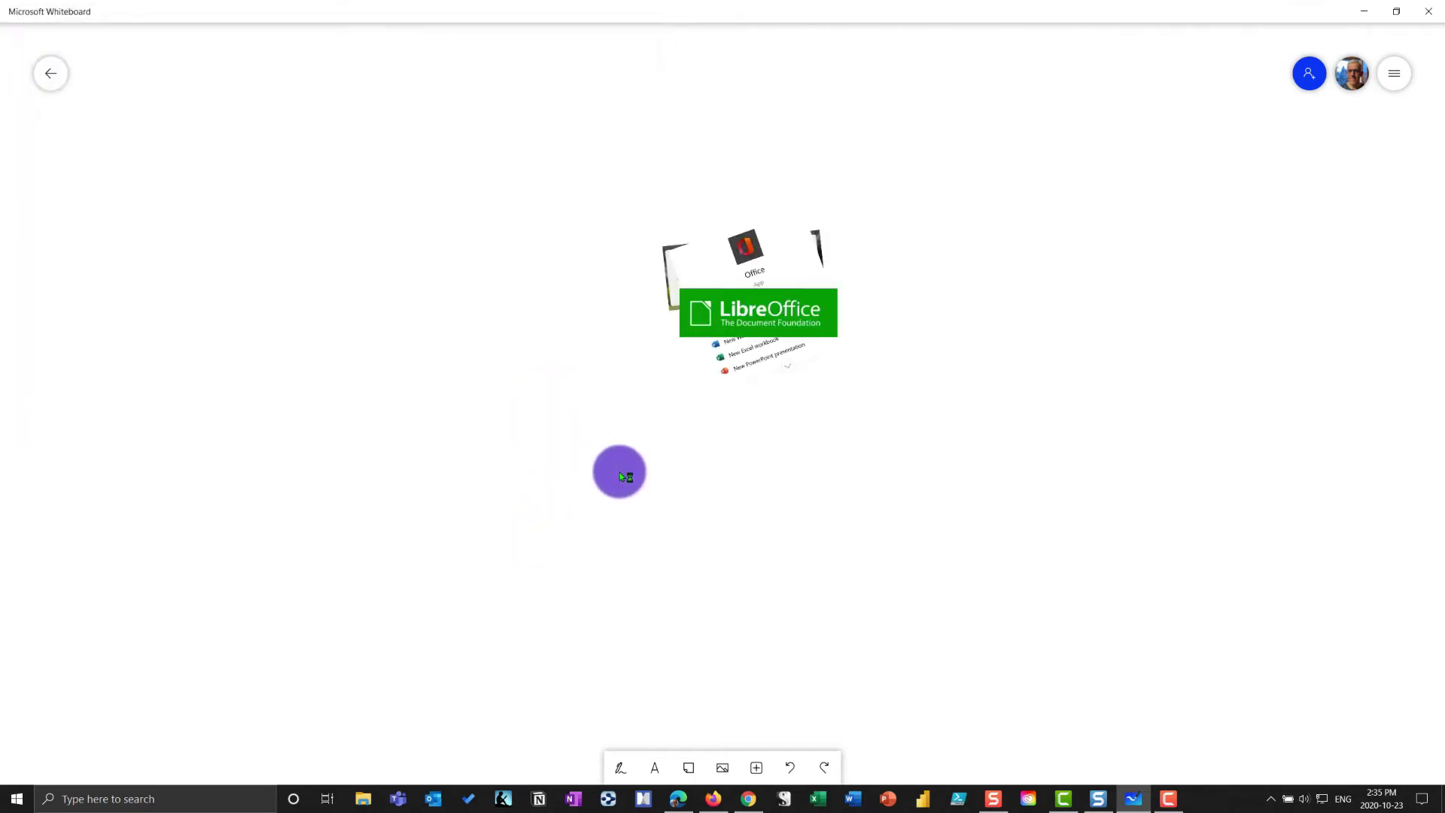
Step: Line up the Office screenshot, Google screenshot and LibreOffice logo side by side, then zoom in
{"action": "left_click_drag", "start_coordinate": [754, 313], "coordinate": [1150, 258]}
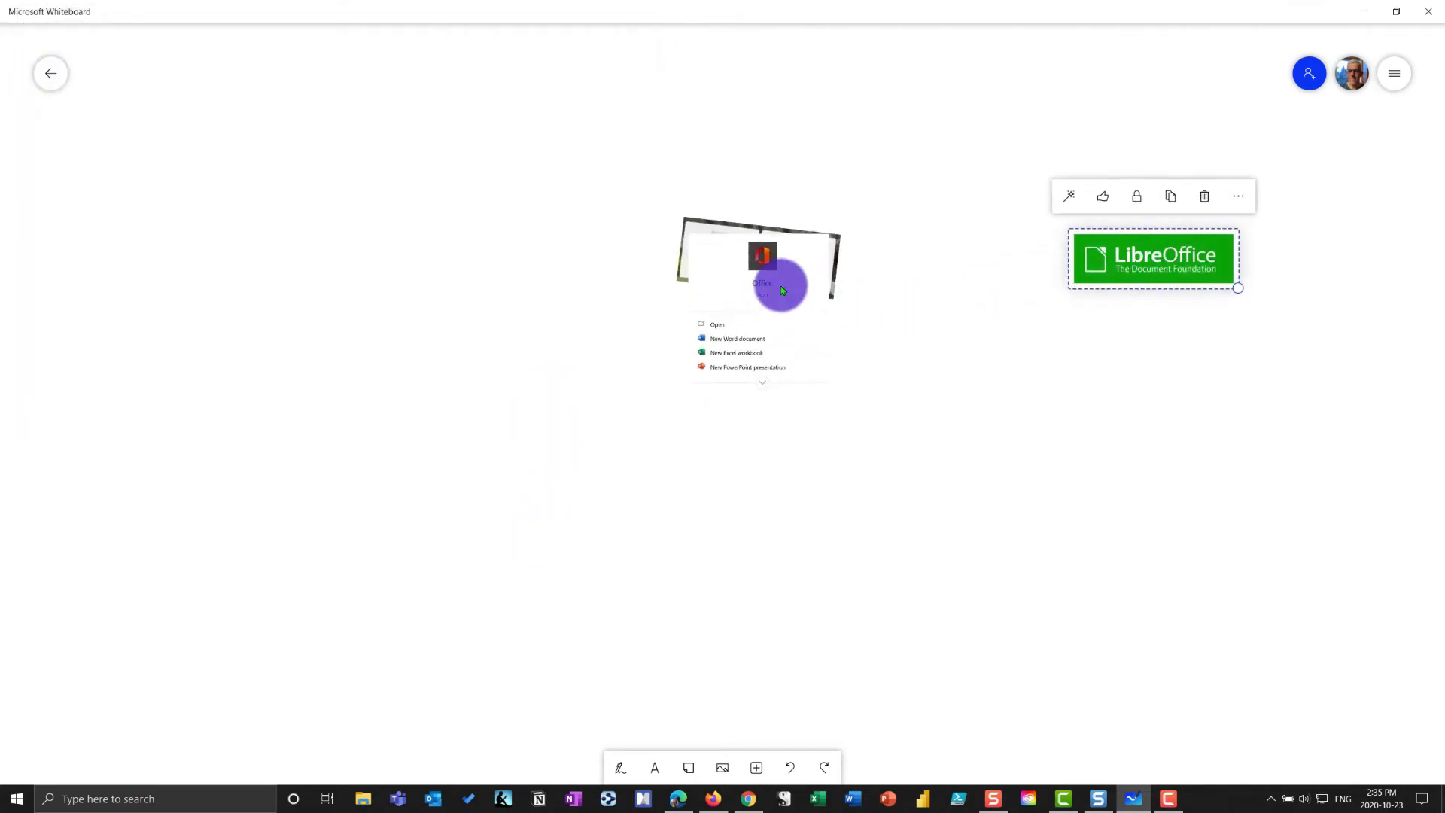
{"action": "left_click_drag", "start_coordinate": [782, 290], "coordinate": [725, 277]}
{"action": "mouse_move", "coordinate": [832, 313]}
{"action": "left_mouse_down"}
{"action": "mouse_move", "coordinate": [968, 275]}
{"action": "mouse_move", "coordinate": [826, 293]}
{"action": "left_mouse_up"}
{"action": "left_click_drag", "start_coordinate": [737, 392], "coordinate": [474, 587]}
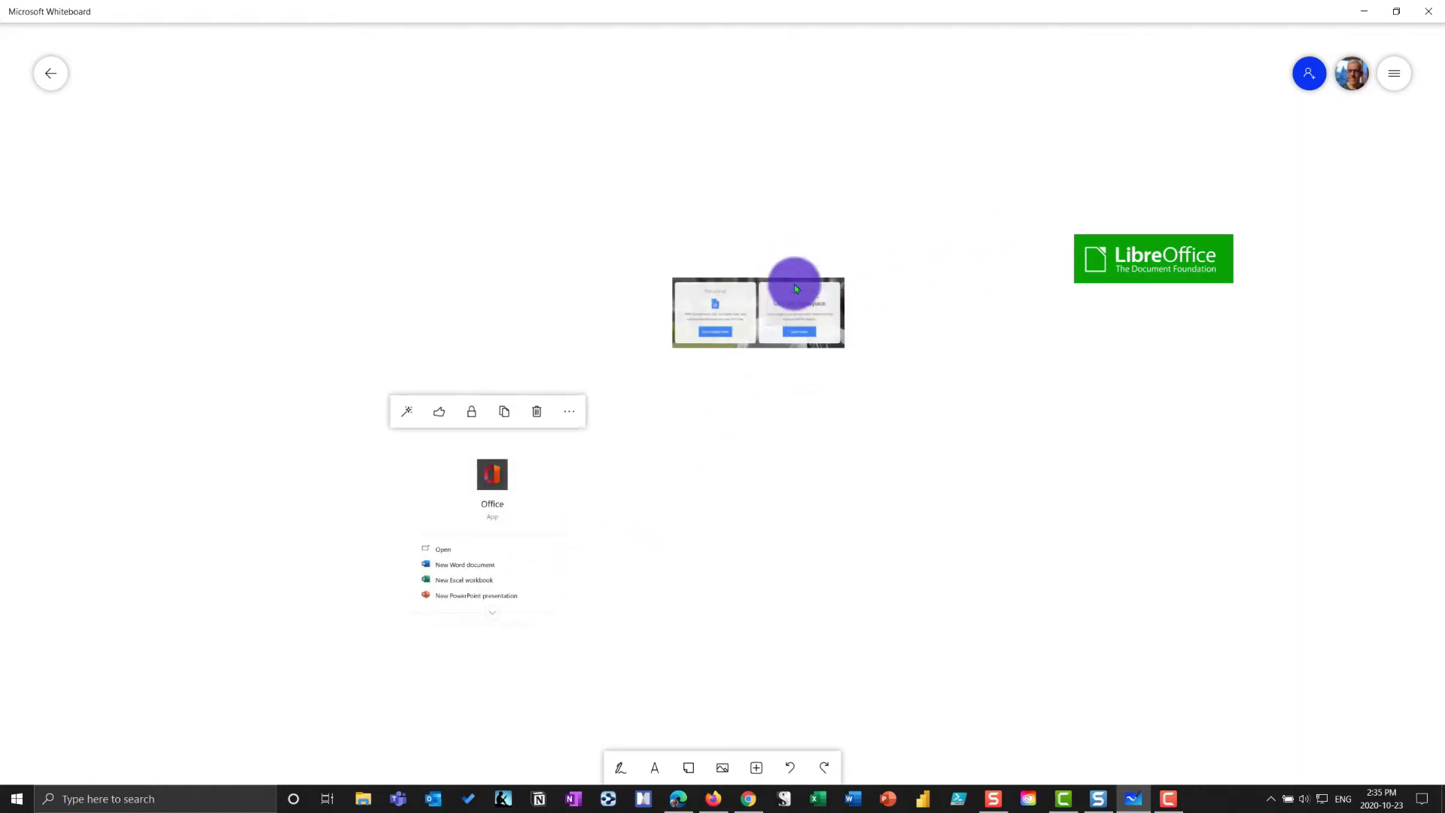
{"action": "left_click_drag", "start_coordinate": [824, 266], "coordinate": [900, 255]}
{"action": "left_click_drag", "start_coordinate": [516, 519], "coordinate": [673, 248]}
{"action": "left_click", "coordinate": [622, 474]}
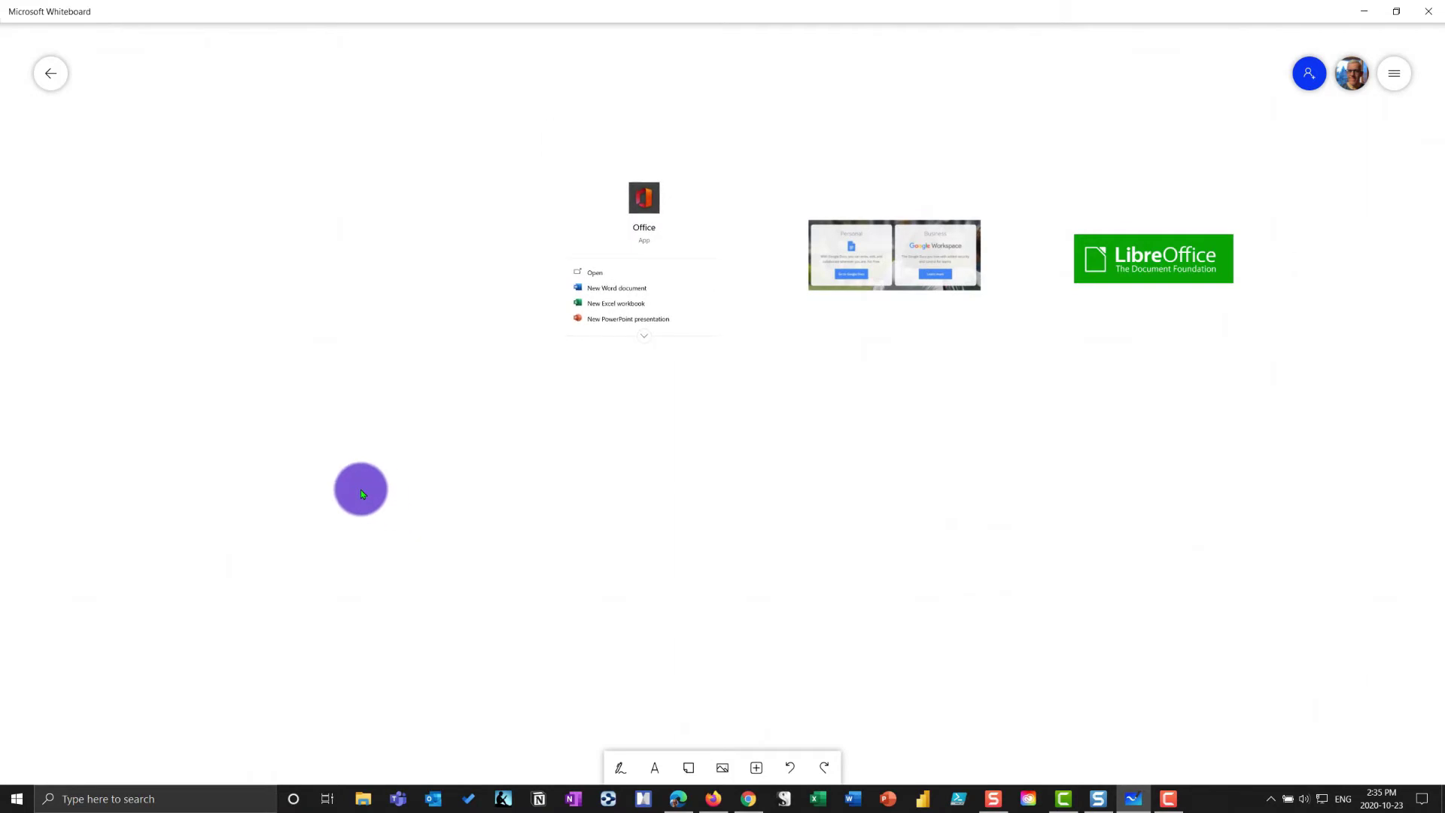
{"action": "scroll", "coordinate": [638, 602], "scroll_direction": "up", "scroll_amount": 3}
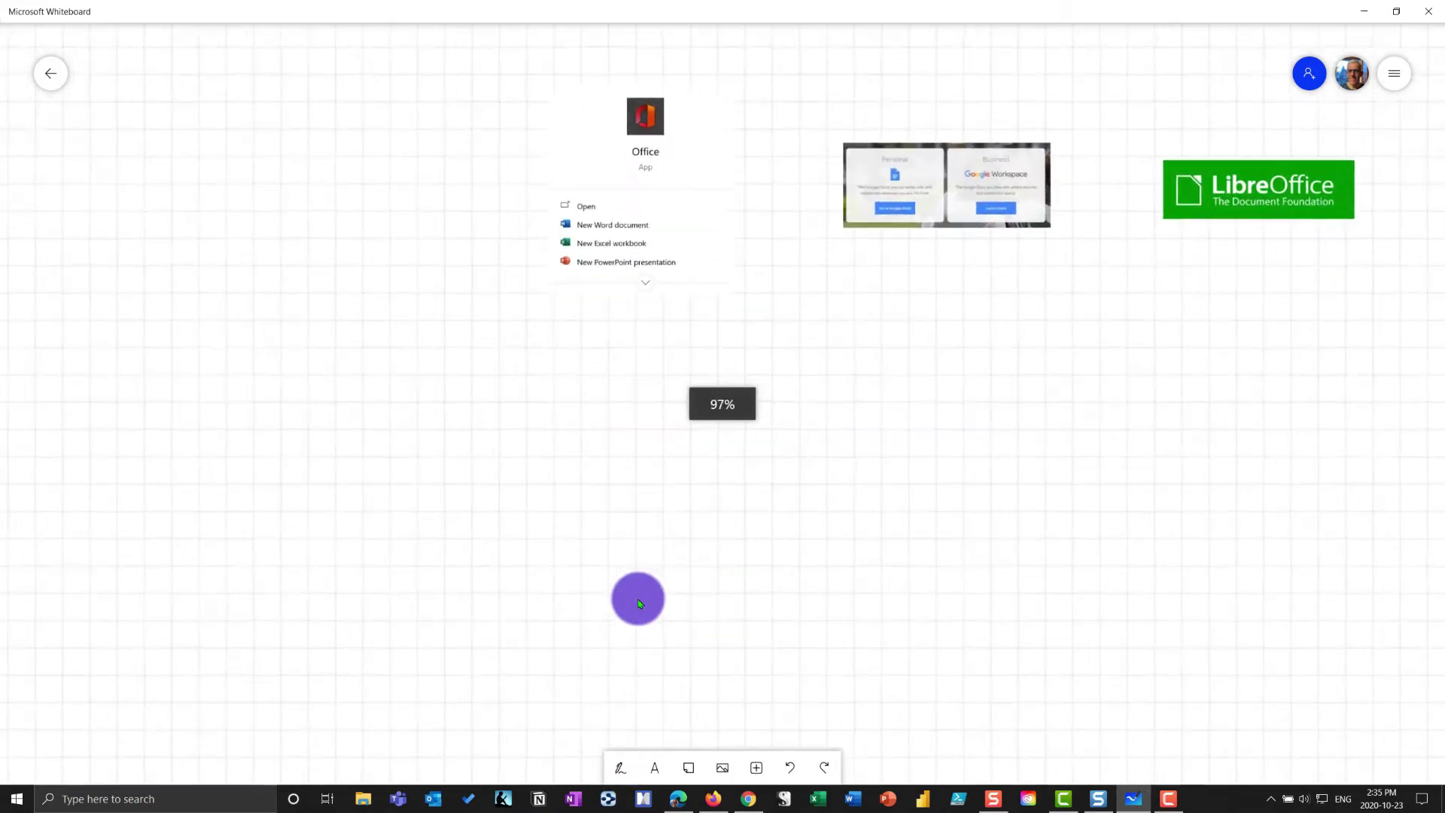
{"action": "scroll", "coordinate": [638, 602], "scroll_direction": "up", "scroll_amount": 2}
{"action": "left_click_drag", "start_coordinate": [613, 516], "coordinate": [584, 622]}
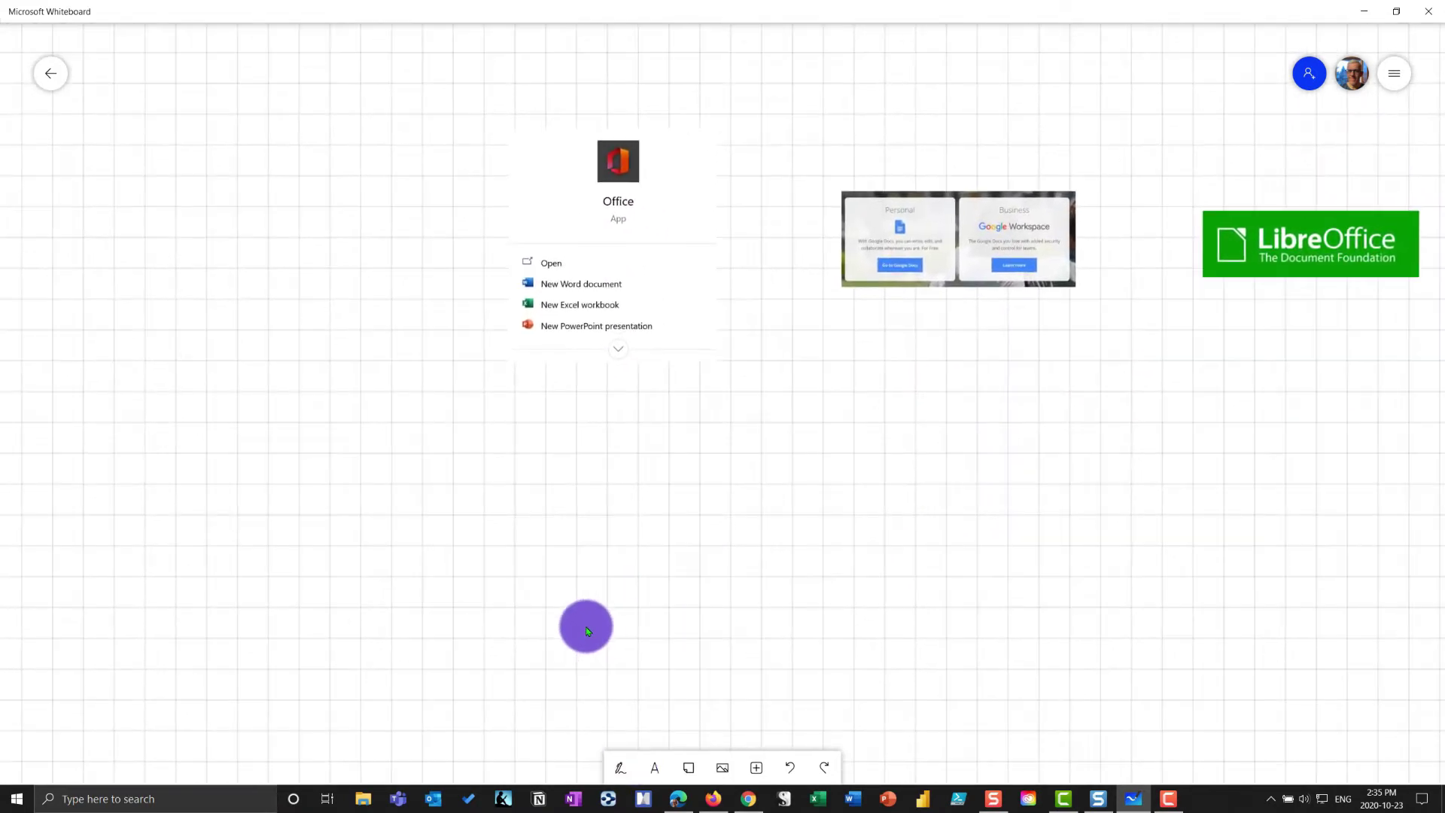
Step: Draw a blue ellipse on the left with 'online' written inside it
{"action": "left_click", "coordinate": [621, 761]}
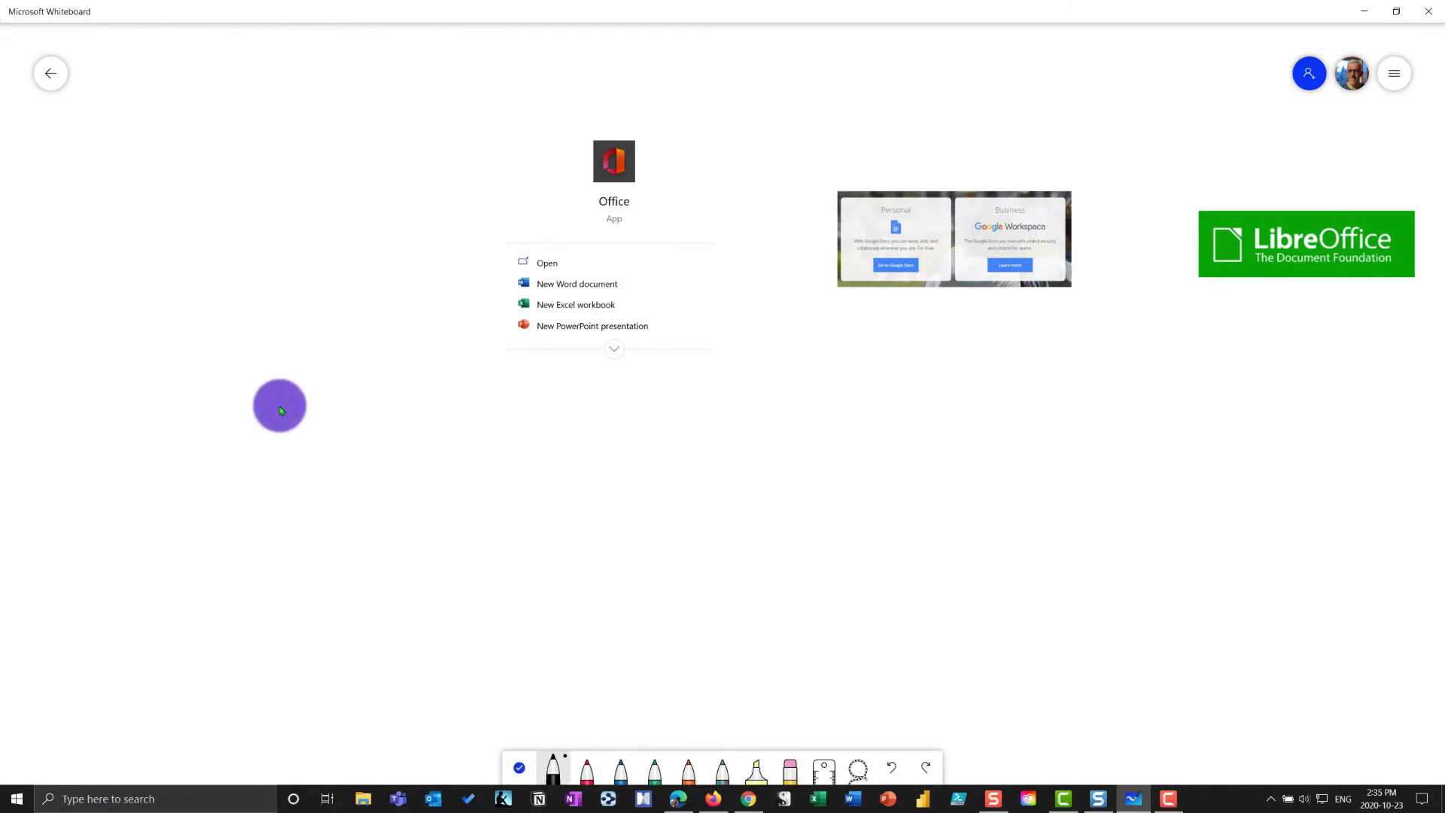
{"action": "left_click", "coordinate": [620, 768]}
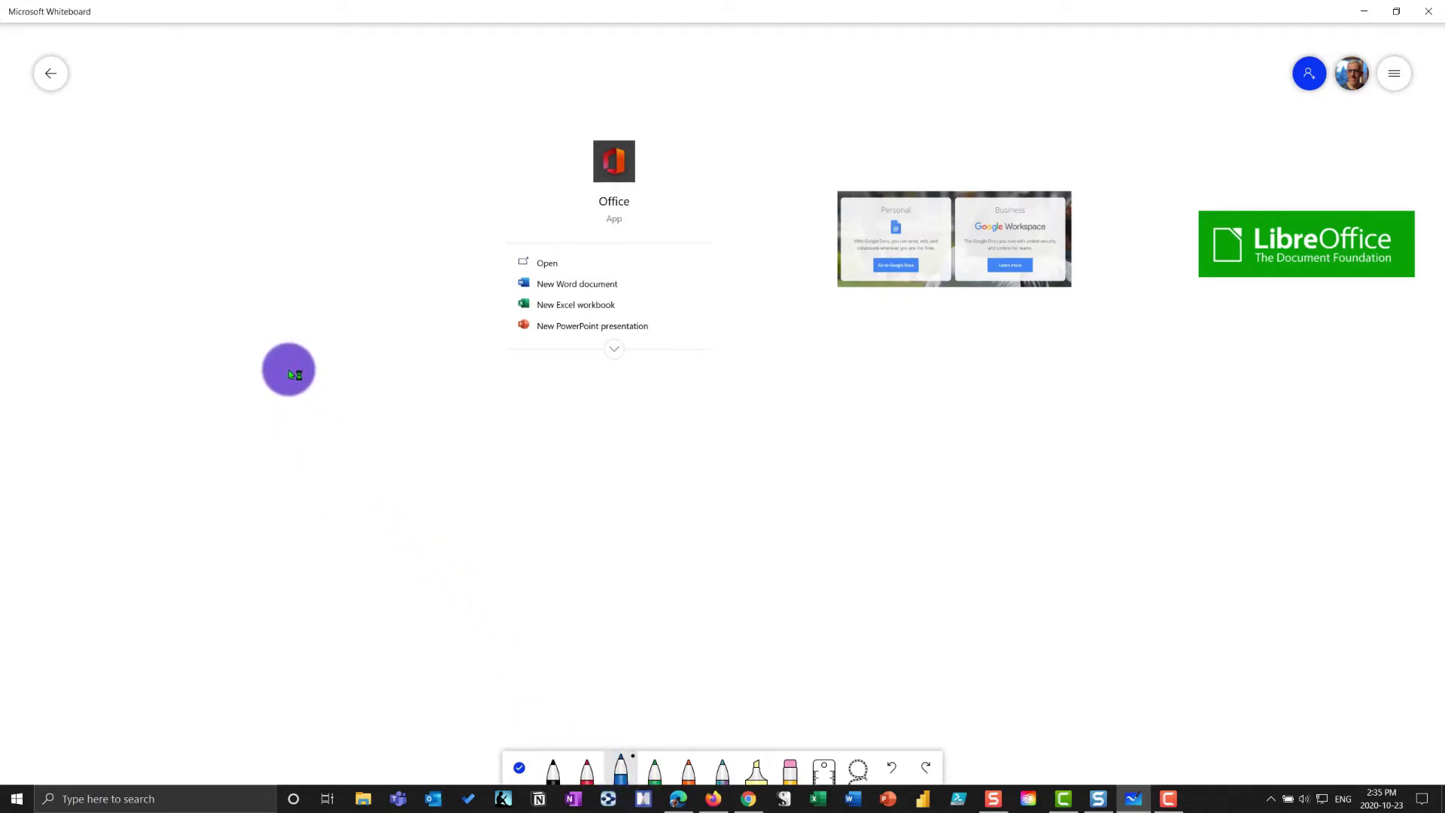
{"action": "left_click_drag", "start_coordinate": [305, 371], "coordinate": [256, 413]}
{"action": "mouse_move", "coordinate": [308, 479]}
{"action": "left_mouse_down"}
{"action": "mouse_move", "coordinate": [381, 407]}
{"action": "mouse_move", "coordinate": [323, 364]}
{"action": "mouse_move", "coordinate": [301, 371]}
{"action": "left_mouse_up"}
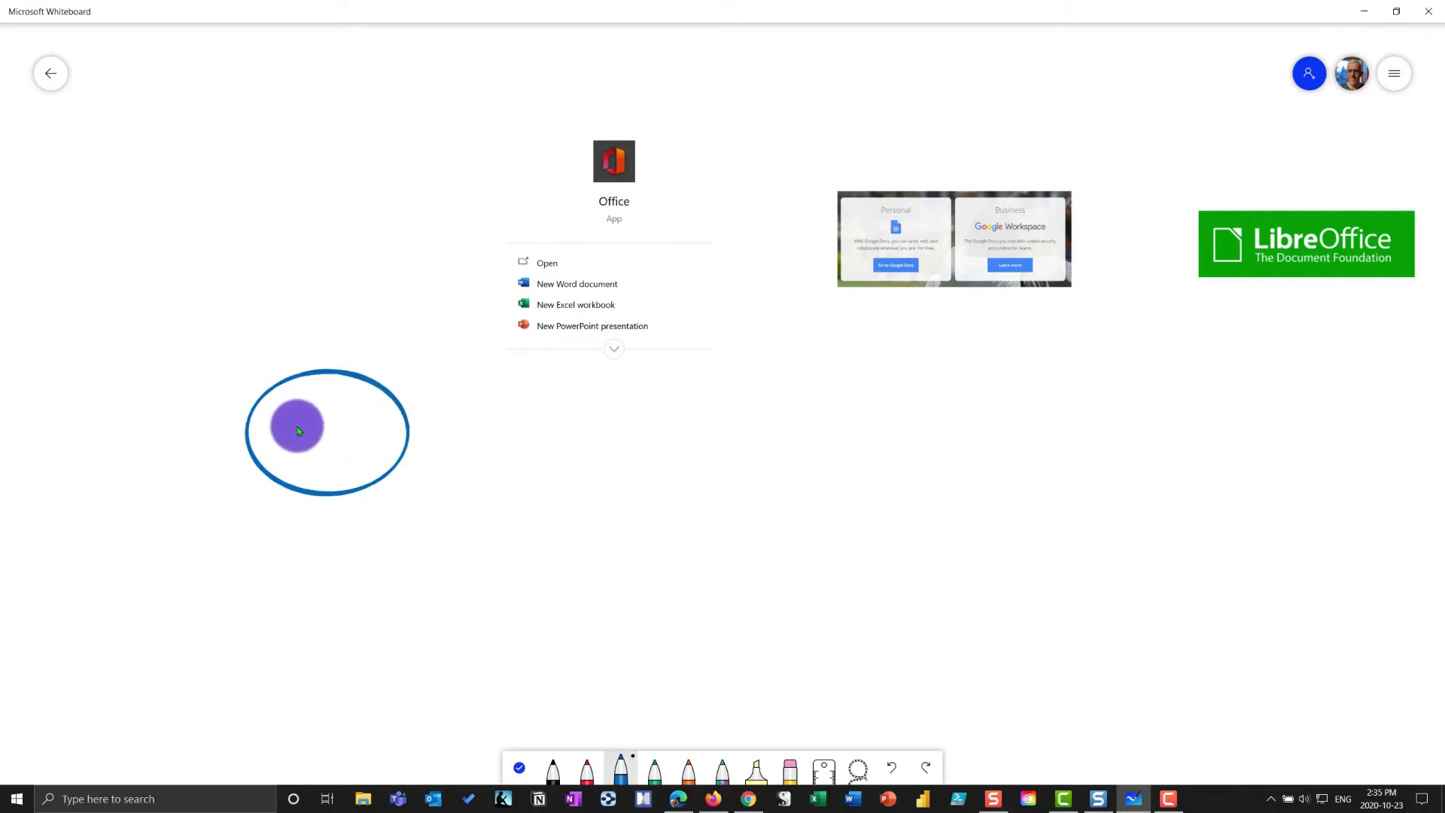
{"action": "mouse_move", "coordinate": [300, 436]}
{"action": "left_mouse_down"}
{"action": "mouse_move", "coordinate": [284, 439]}
{"action": "mouse_move", "coordinate": [323, 423]}
{"action": "mouse_move", "coordinate": [366, 438]}
{"action": "left_mouse_up"}
Step: Sketch a black laptop outline with screen and base below the ellipse
{"action": "left_click", "coordinate": [553, 768]}
{"action": "mouse_move", "coordinate": [286, 660]}
{"action": "left_mouse_down"}
{"action": "mouse_move", "coordinate": [406, 619]}
{"action": "mouse_move", "coordinate": [294, 570]}
{"action": "left_mouse_up"}
{"action": "left_click_drag", "start_coordinate": [285, 684], "coordinate": [265, 690]}
{"action": "mouse_move", "coordinate": [406, 672]}
{"action": "left_mouse_down"}
{"action": "mouse_move", "coordinate": [345, 693]}
{"action": "mouse_move", "coordinate": [264, 690]}
{"action": "left_mouse_up"}
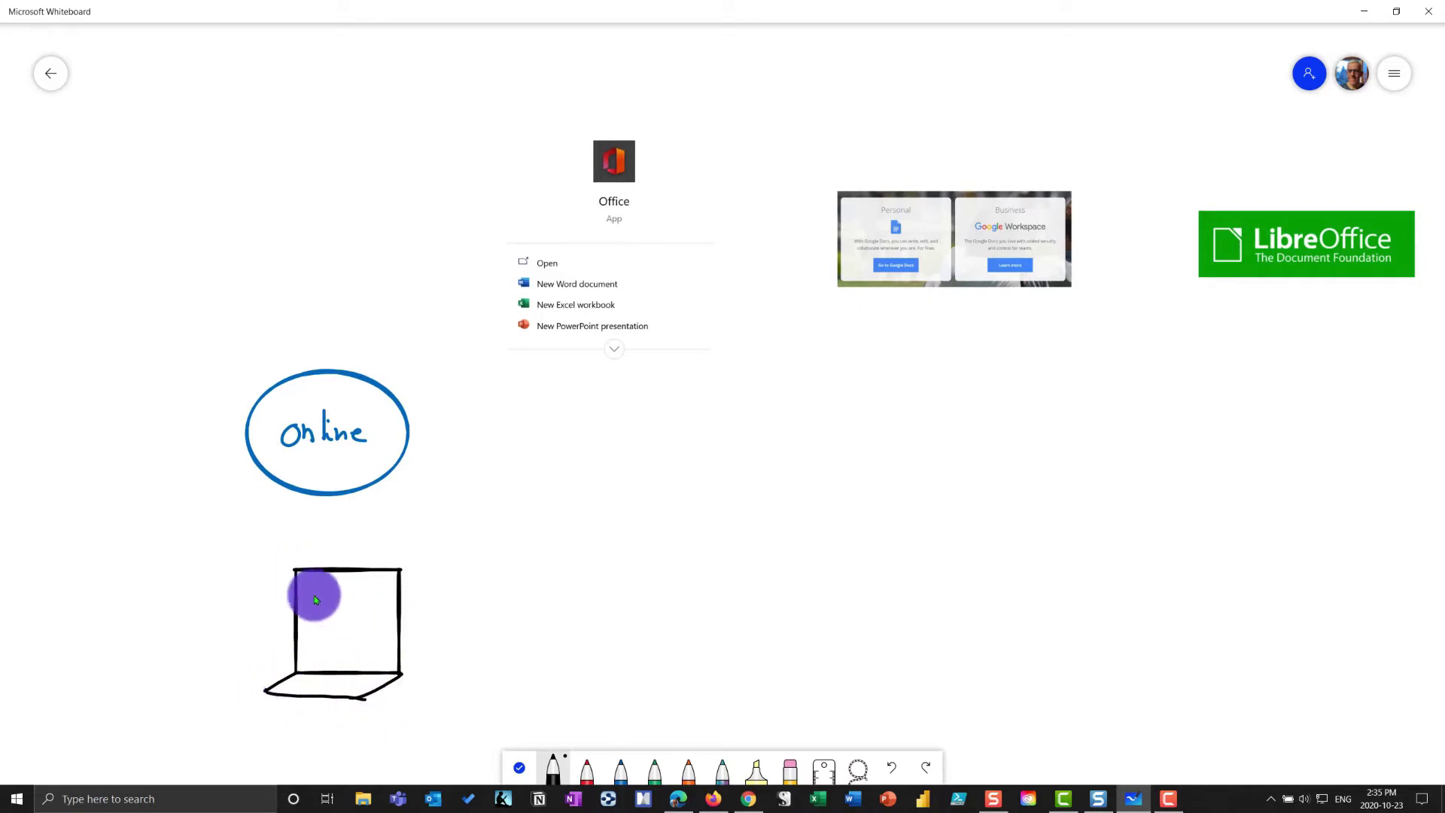
{"action": "mouse_move", "coordinate": [310, 590]}
{"action": "left_mouse_down"}
{"action": "mouse_move", "coordinate": [309, 653]}
{"action": "mouse_move", "coordinate": [377, 652]}
{"action": "mouse_move", "coordinate": [381, 599]}
{"action": "mouse_move", "coordinate": [310, 586]}
{"action": "left_mouse_up"}
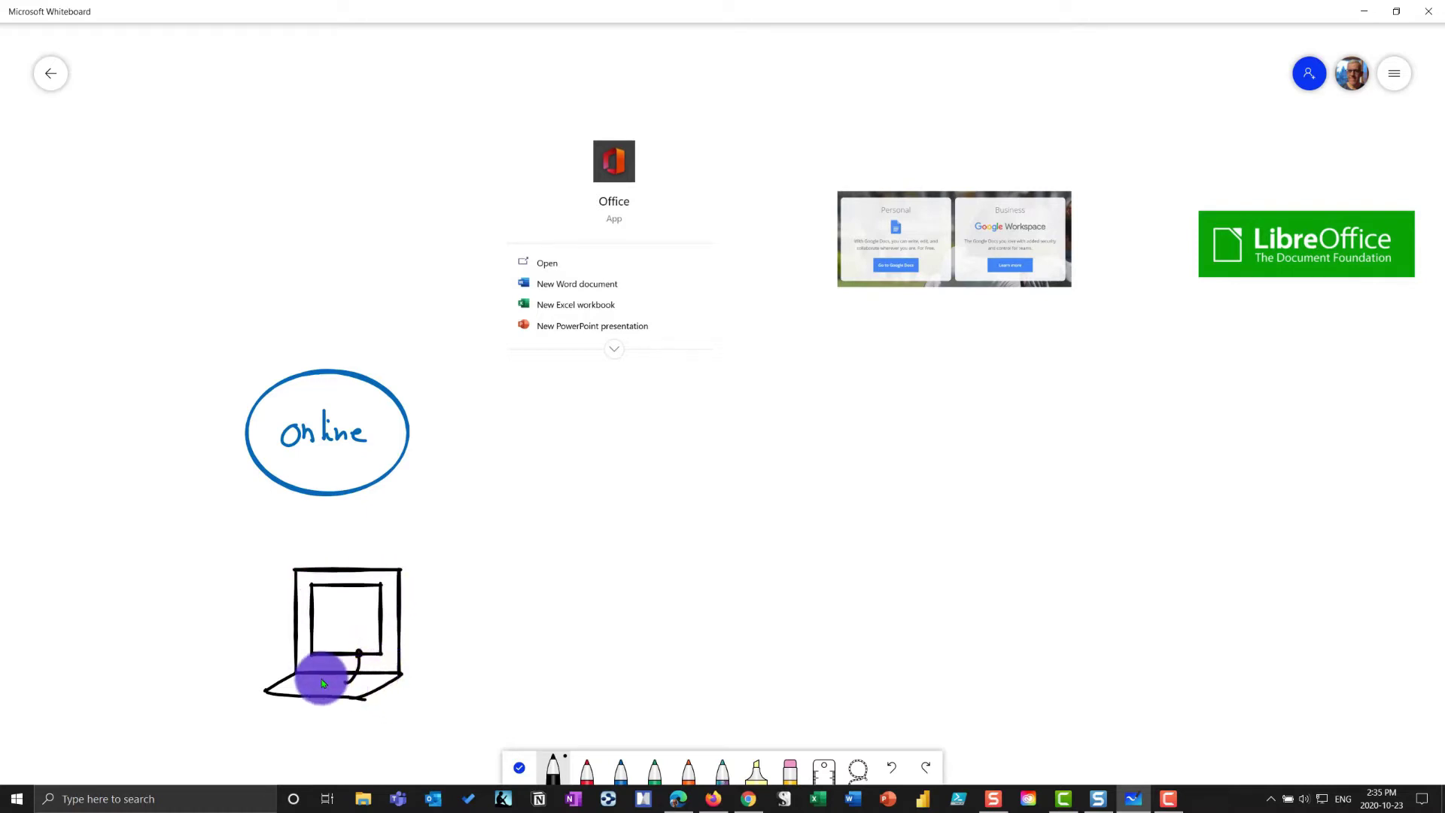
Step: Dot keyboard keys onto the laptop base and write an R on its screen
{"action": "left_click", "coordinate": [351, 677]}
{"action": "left_click", "coordinate": [363, 679]}
{"action": "left_click", "coordinate": [311, 685]}
{"action": "left_click", "coordinate": [298, 685]}
{"action": "left_click", "coordinate": [322, 681]}
{"action": "left_click", "coordinate": [332, 677]}
{"action": "left_click", "coordinate": [345, 676]}
{"action": "left_click", "coordinate": [373, 681]}
{"action": "left_click_drag", "start_coordinate": [336, 614], "coordinate": [347, 633]}
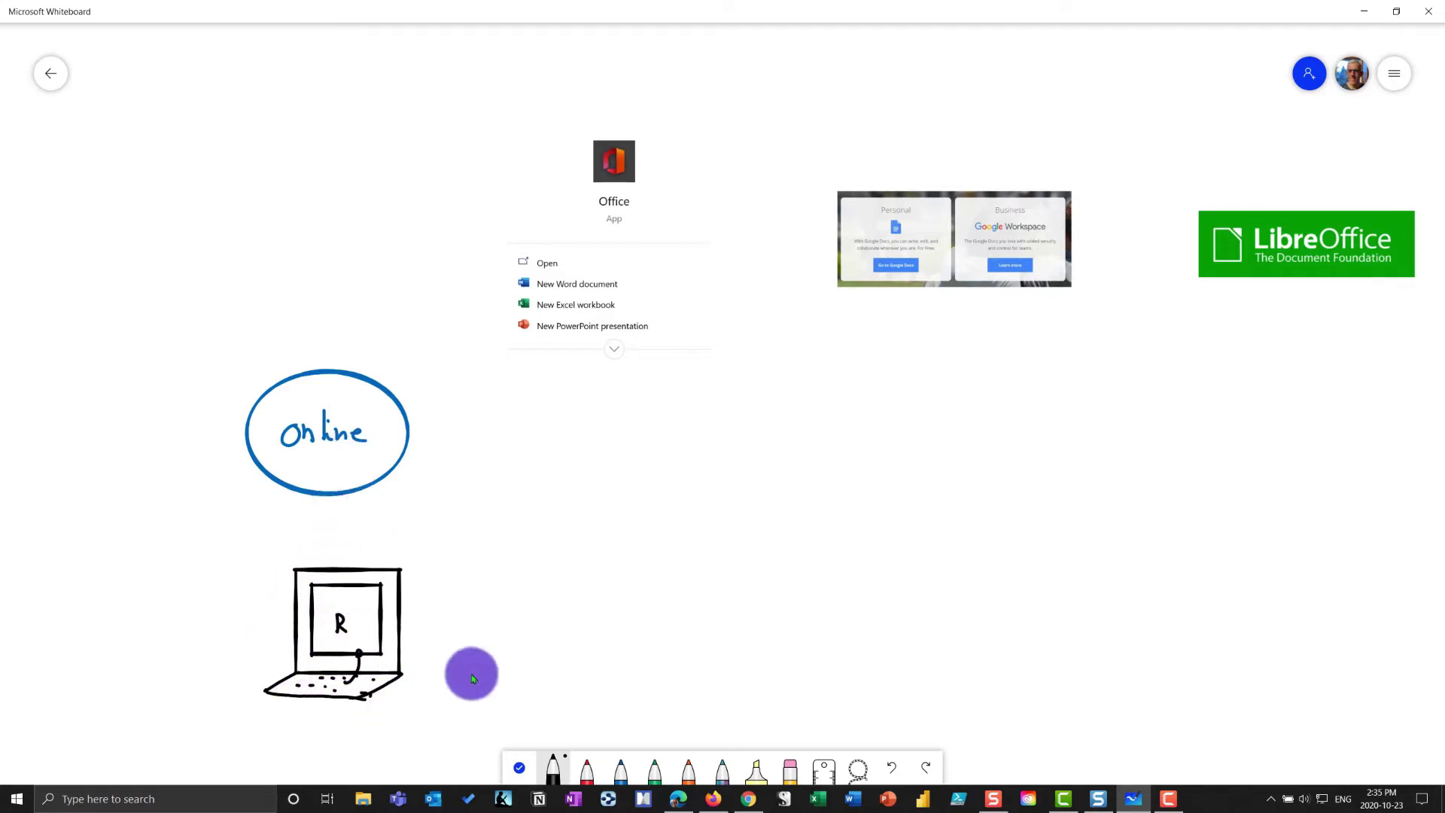
{"action": "left_click", "coordinate": [620, 768]}
Step: Ring the online ellipse with a blue cloud, add a 'Free' cloud, and a black box holding a green $
{"action": "mouse_move", "coordinate": [380, 374]}
{"action": "left_mouse_down"}
{"action": "mouse_move", "coordinate": [403, 361]}
{"action": "mouse_move", "coordinate": [413, 461]}
{"action": "mouse_move", "coordinate": [238, 464]}
{"action": "mouse_move", "coordinate": [323, 359]}
{"action": "mouse_move", "coordinate": [380, 362]}
{"action": "left_mouse_up"}
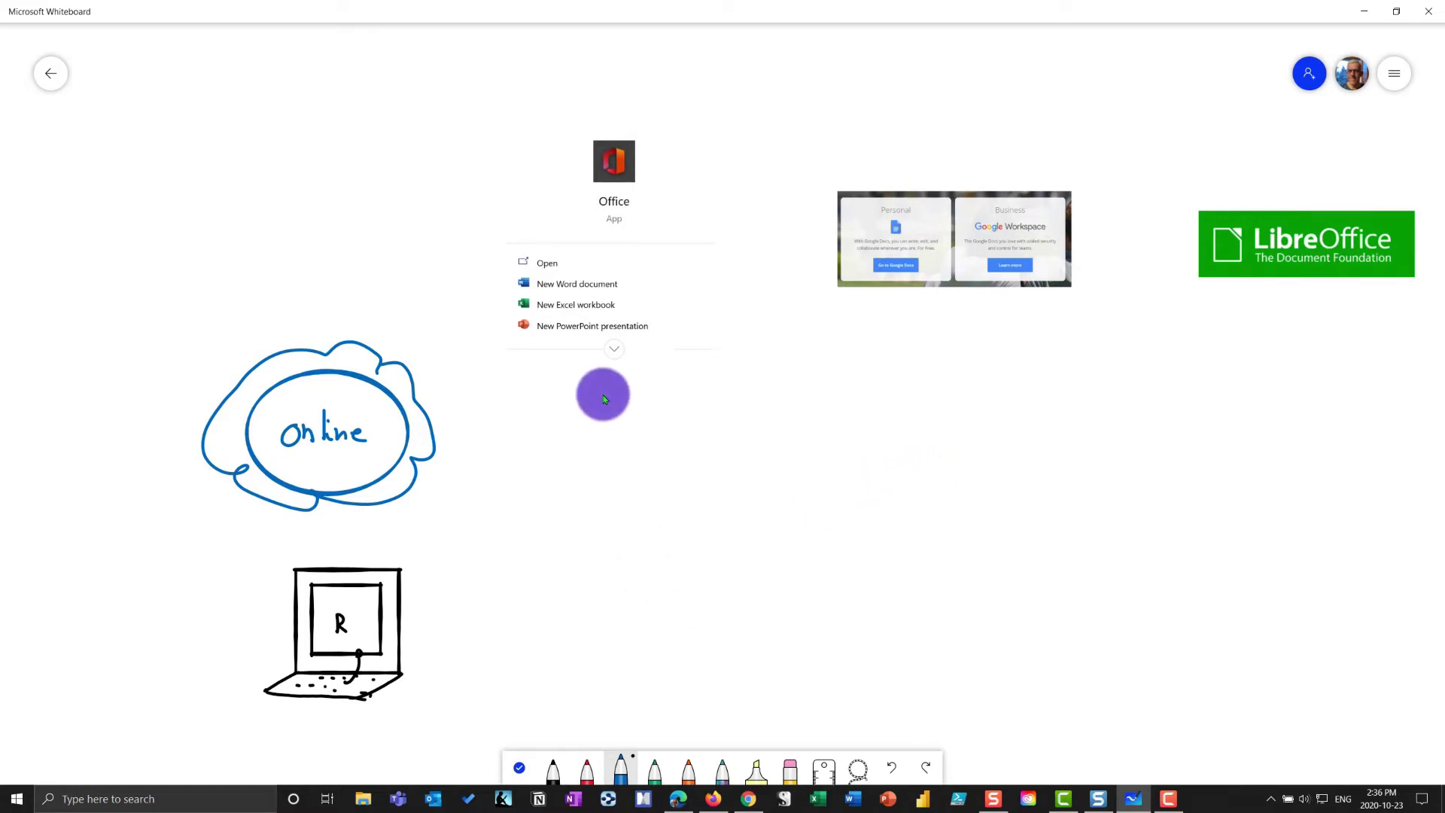
{"action": "mouse_move", "coordinate": [589, 407]}
{"action": "left_mouse_down"}
{"action": "mouse_move", "coordinate": [597, 454]}
{"action": "mouse_move", "coordinate": [639, 397]}
{"action": "mouse_move", "coordinate": [600, 384]}
{"action": "mouse_move", "coordinate": [667, 426]}
{"action": "mouse_move", "coordinate": [683, 409]}
{"action": "mouse_move", "coordinate": [717, 428]}
{"action": "left_mouse_up"}
{"action": "left_click", "coordinate": [553, 767]}
{"action": "mouse_move", "coordinate": [593, 531]}
{"action": "left_mouse_down"}
{"action": "mouse_move", "coordinate": [645, 603]}
{"action": "mouse_move", "coordinate": [648, 535]}
{"action": "mouse_move", "coordinate": [595, 532]}
{"action": "left_mouse_up"}
{"action": "left_click", "coordinate": [656, 766]}
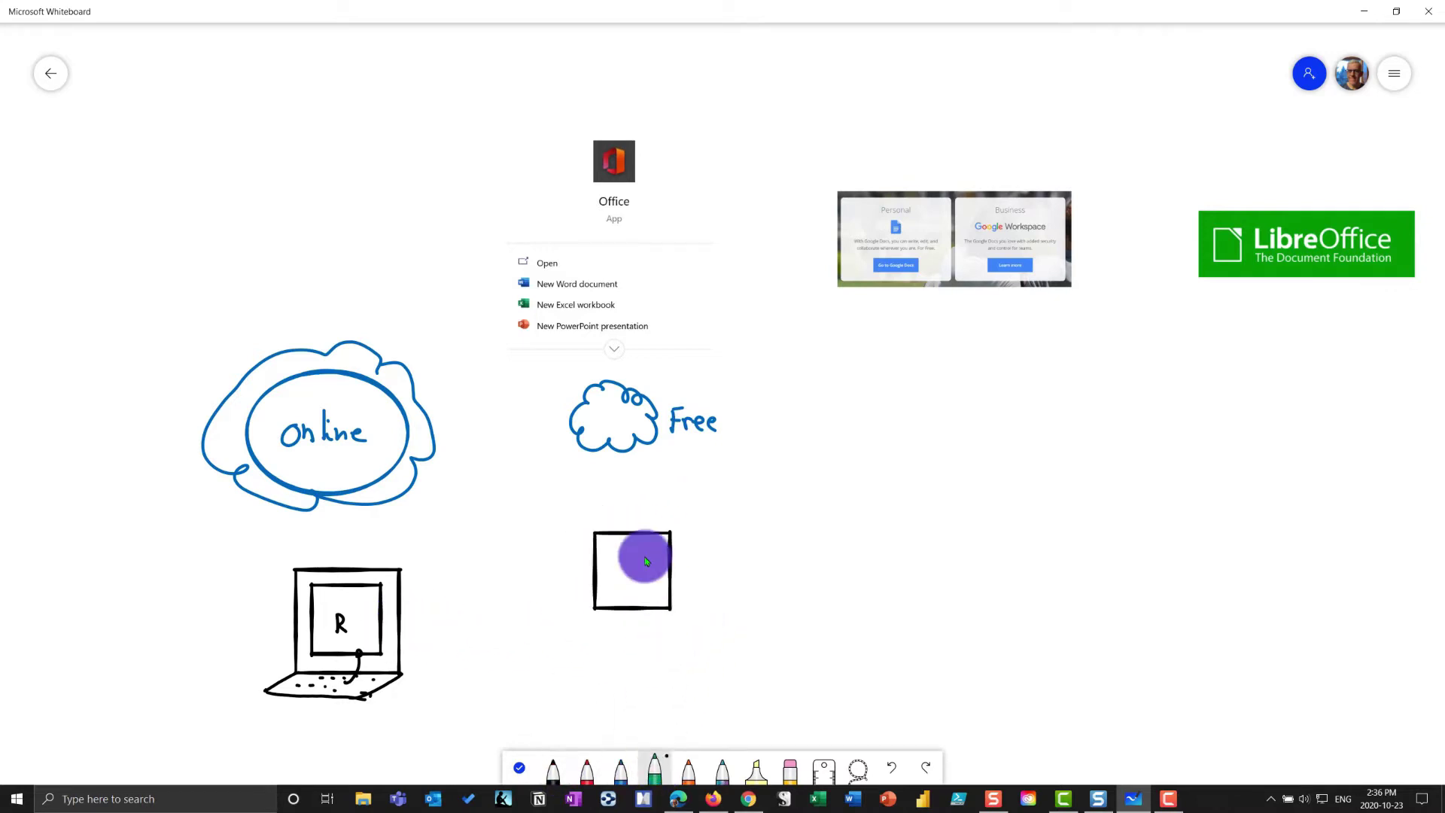
{"action": "left_click_drag", "start_coordinate": [647, 558], "coordinate": [636, 591]}
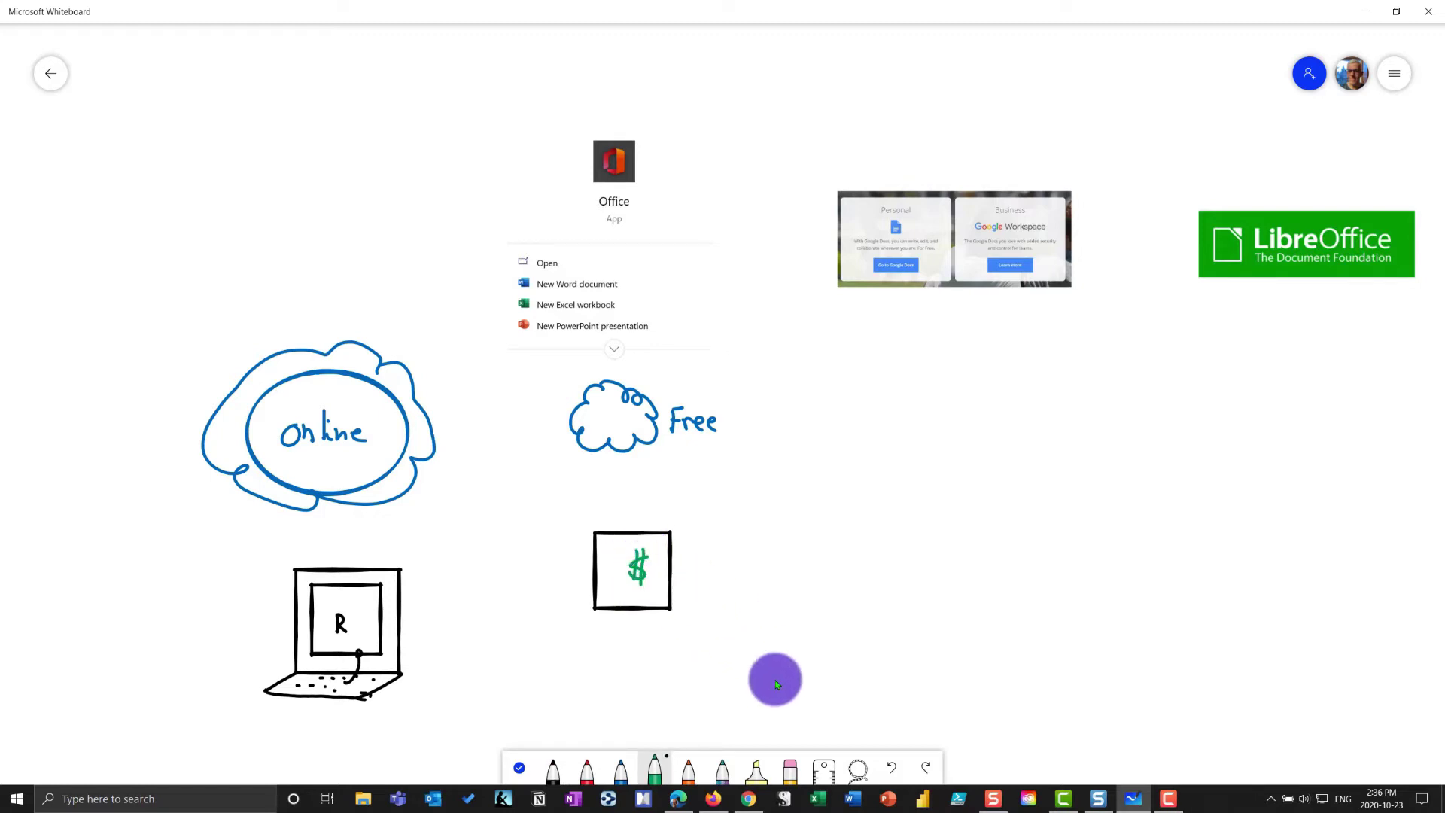
Step: Draw a green cloud under the Google screenshot, write FREE, and arrow up to the Business panel
{"action": "left_click", "coordinate": [665, 767]}
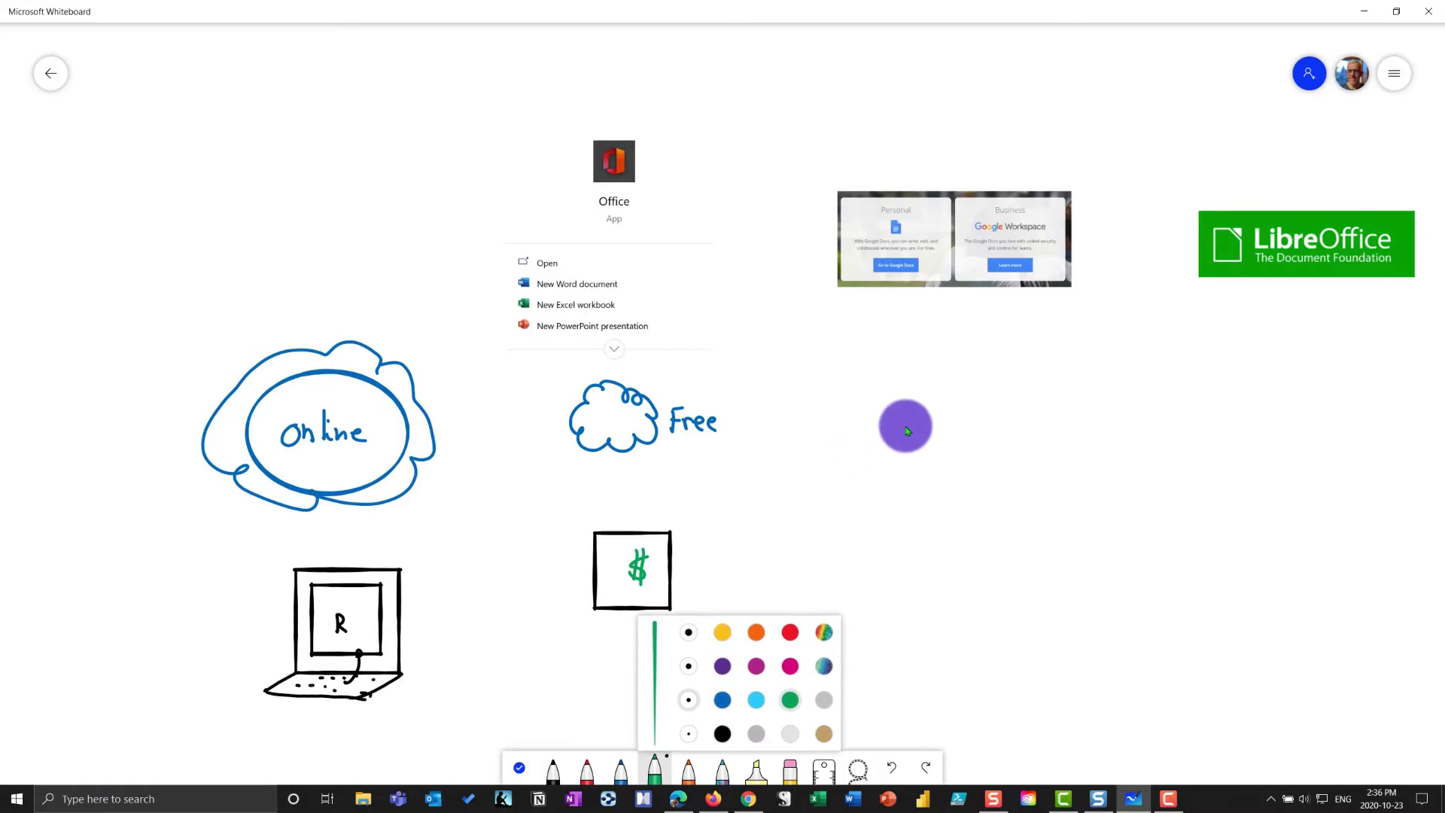
{"action": "left_click", "coordinate": [927, 386]}
{"action": "mouse_move", "coordinate": [945, 381]}
{"action": "left_mouse_down"}
{"action": "mouse_move", "coordinate": [915, 441]}
{"action": "mouse_move", "coordinate": [1009, 459]}
{"action": "left_mouse_up"}
{"action": "mouse_move", "coordinate": [1010, 398]}
{"action": "left_mouse_down"}
{"action": "mouse_move", "coordinate": [933, 384]}
{"action": "mouse_move", "coordinate": [912, 270]}
{"action": "mouse_move", "coordinate": [924, 289]}
{"action": "left_mouse_up"}
{"action": "left_click_drag", "start_coordinate": [858, 374], "coordinate": [892, 356]}
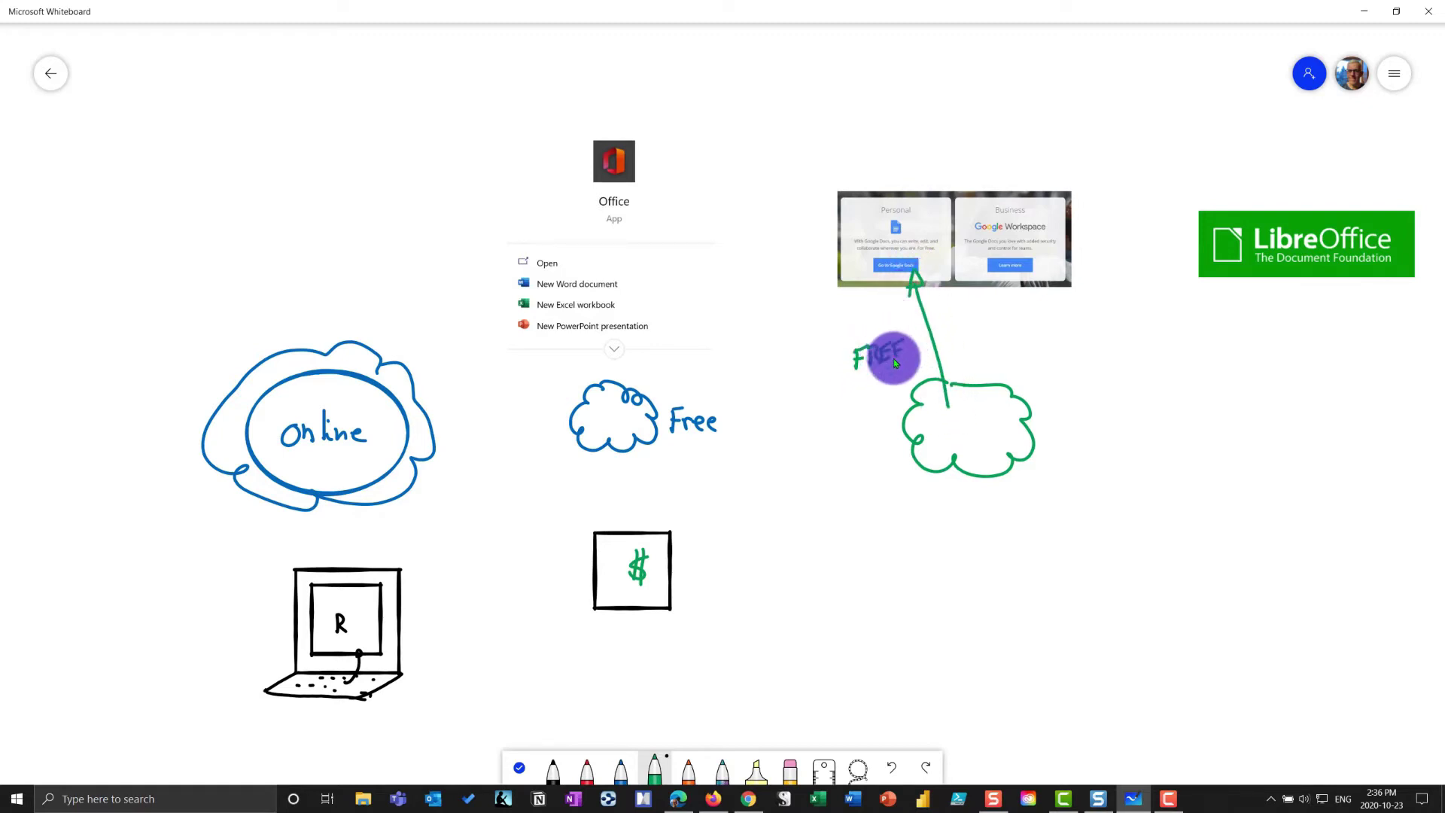
{"action": "mouse_move", "coordinate": [981, 433]}
{"action": "left_mouse_down"}
{"action": "mouse_move", "coordinate": [993, 322]}
{"action": "mouse_move", "coordinate": [1013, 308]}
{"action": "left_mouse_up"}
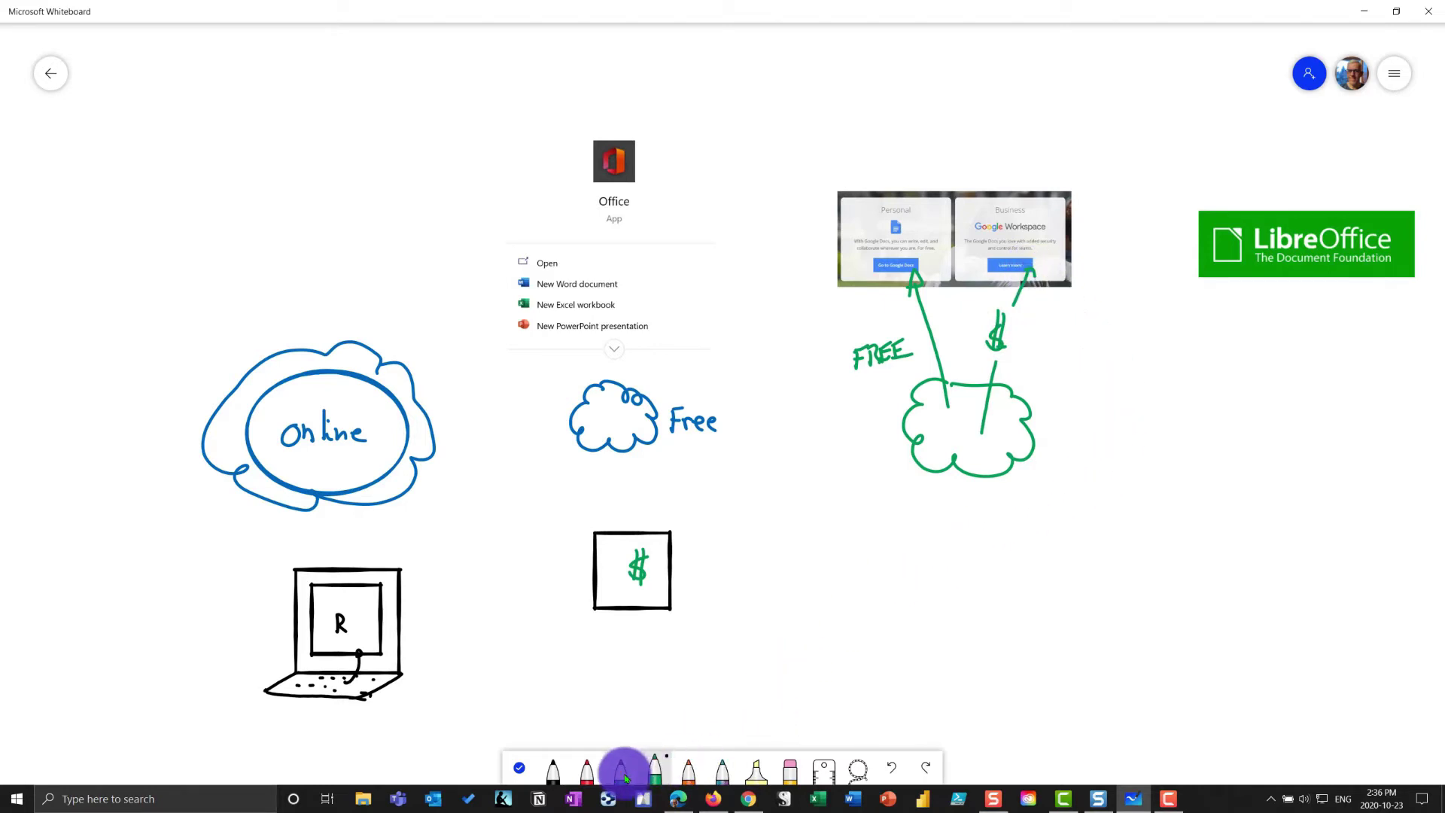
Step: In orange, draw an arrow under LibreOffice, a laptop showing R, and an arc under the green cloud
{"action": "left_click", "coordinate": [688, 769]}
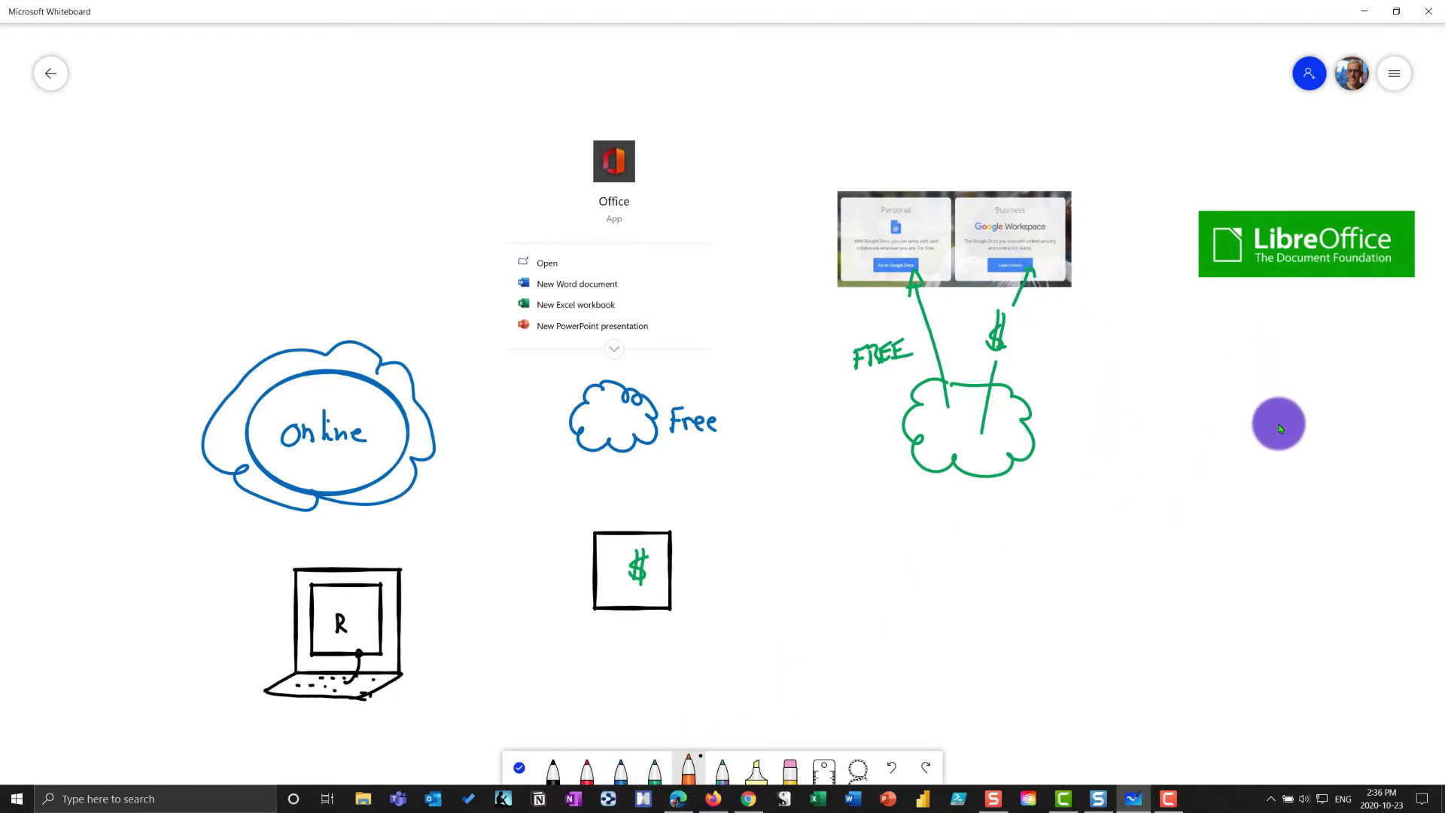
{"action": "left_click_drag", "start_coordinate": [1291, 317], "coordinate": [1284, 435]}
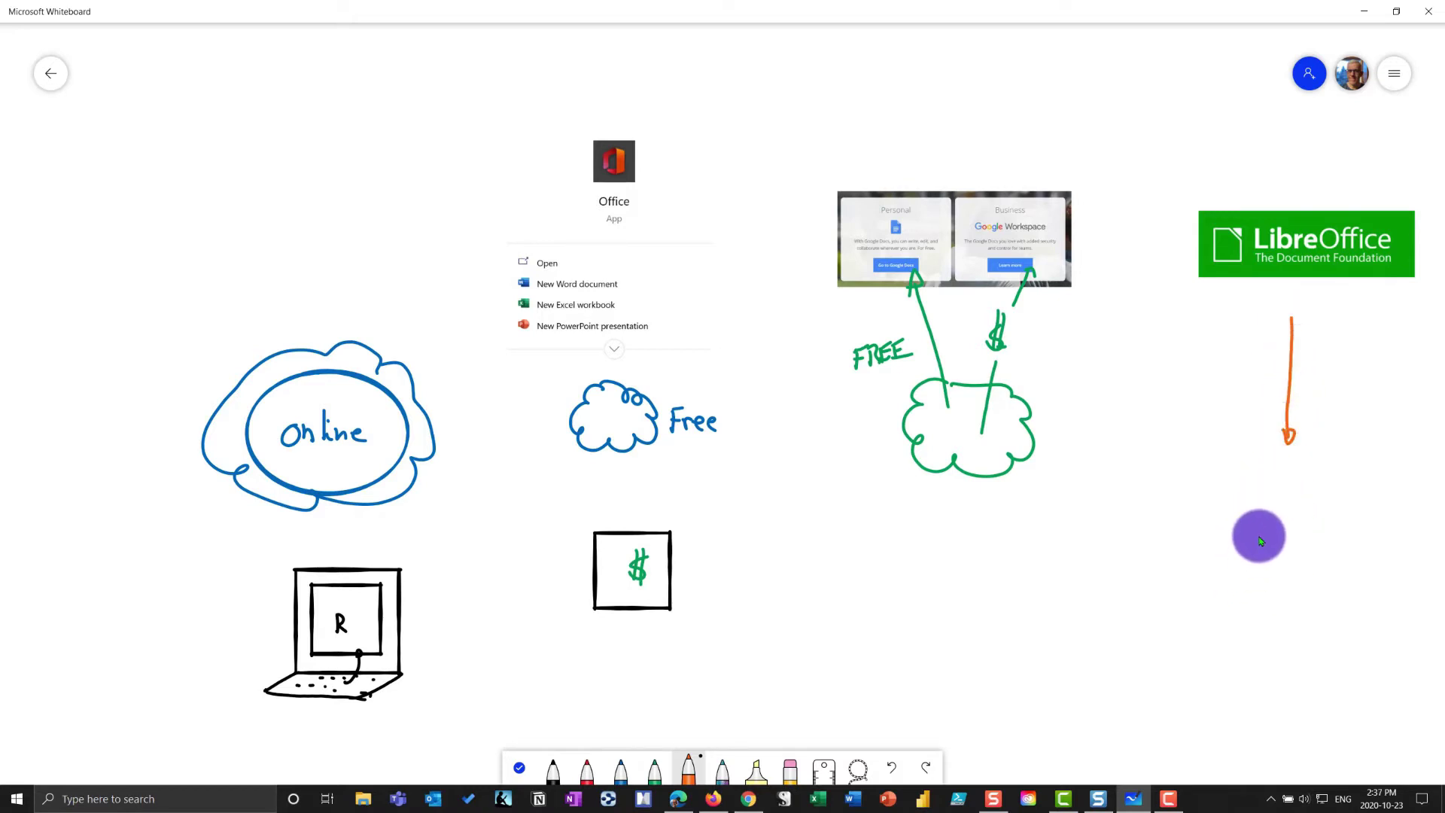
{"action": "mouse_move", "coordinate": [1257, 534]}
{"action": "left_mouse_down"}
{"action": "mouse_move", "coordinate": [1273, 614]}
{"action": "mouse_move", "coordinate": [1348, 532]}
{"action": "mouse_move", "coordinate": [1273, 580]}
{"action": "left_mouse_up"}
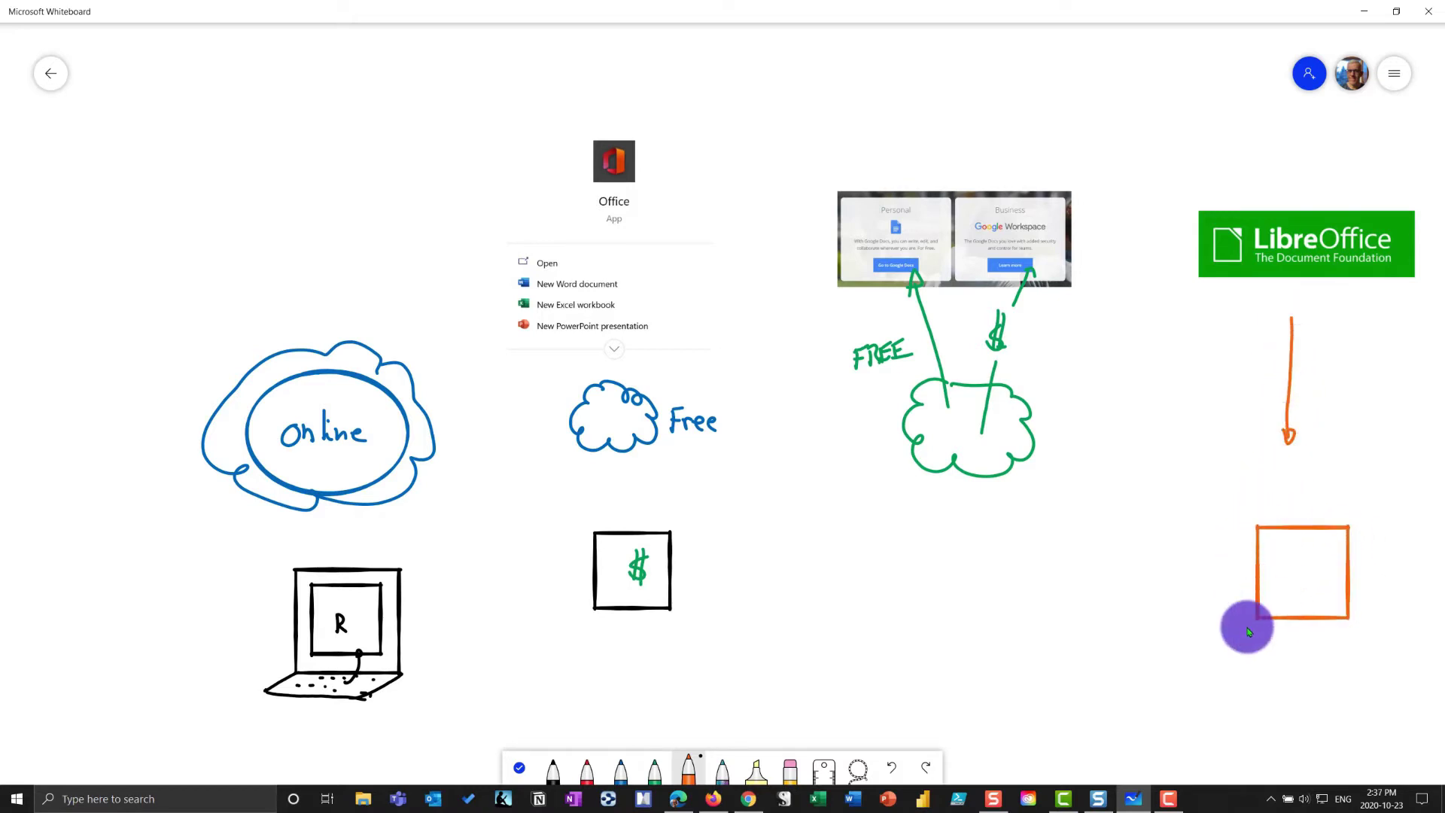
{"action": "mouse_move", "coordinate": [1236, 638]}
{"action": "left_mouse_down"}
{"action": "mouse_move", "coordinate": [1273, 634]}
{"action": "mouse_move", "coordinate": [1238, 639]}
{"action": "left_mouse_up"}
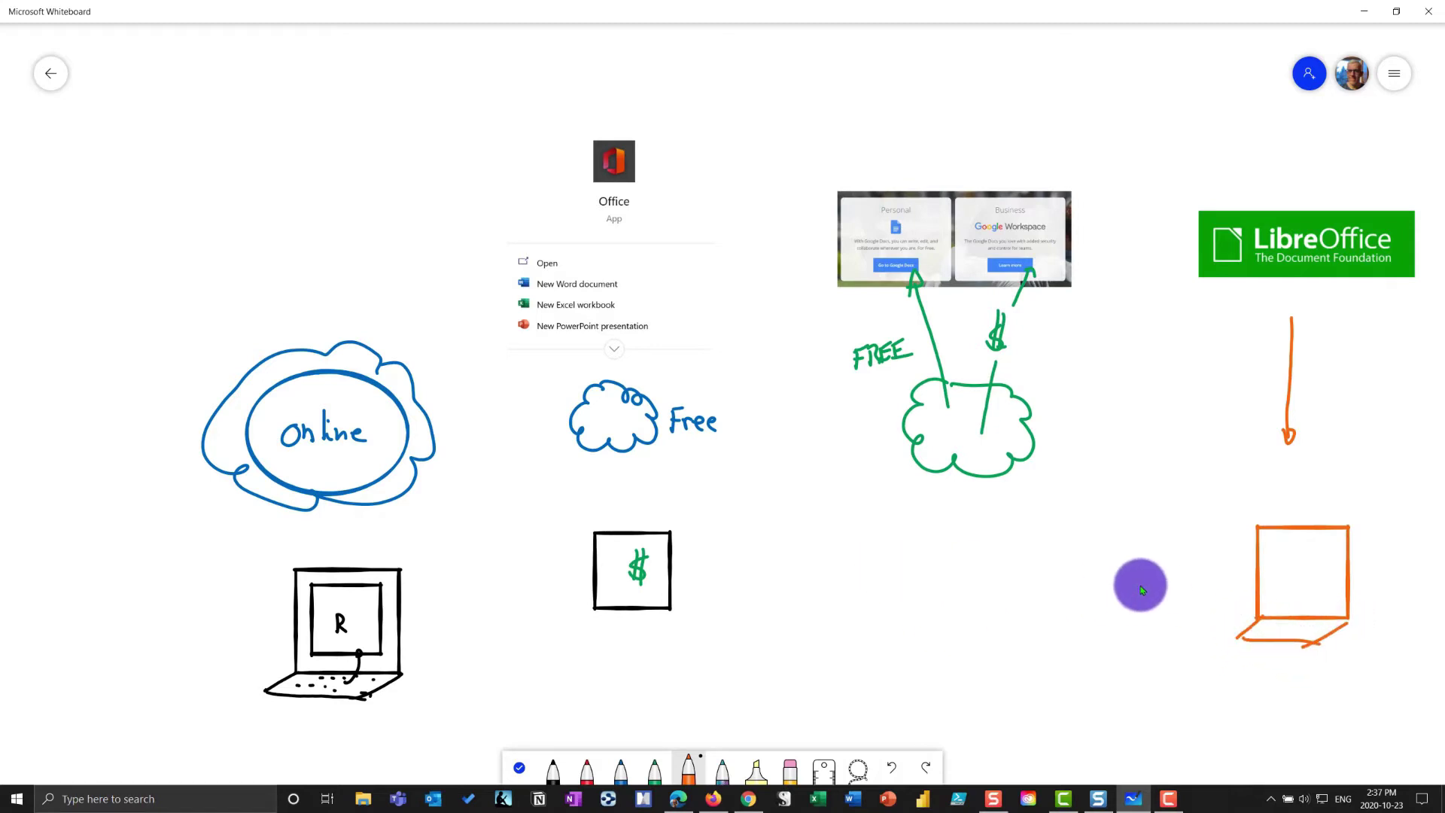
{"action": "mouse_move", "coordinate": [1289, 556]}
{"action": "left_mouse_down"}
{"action": "mouse_move", "coordinate": [1290, 584]}
{"action": "mouse_move", "coordinate": [1306, 585]}
{"action": "left_mouse_up"}
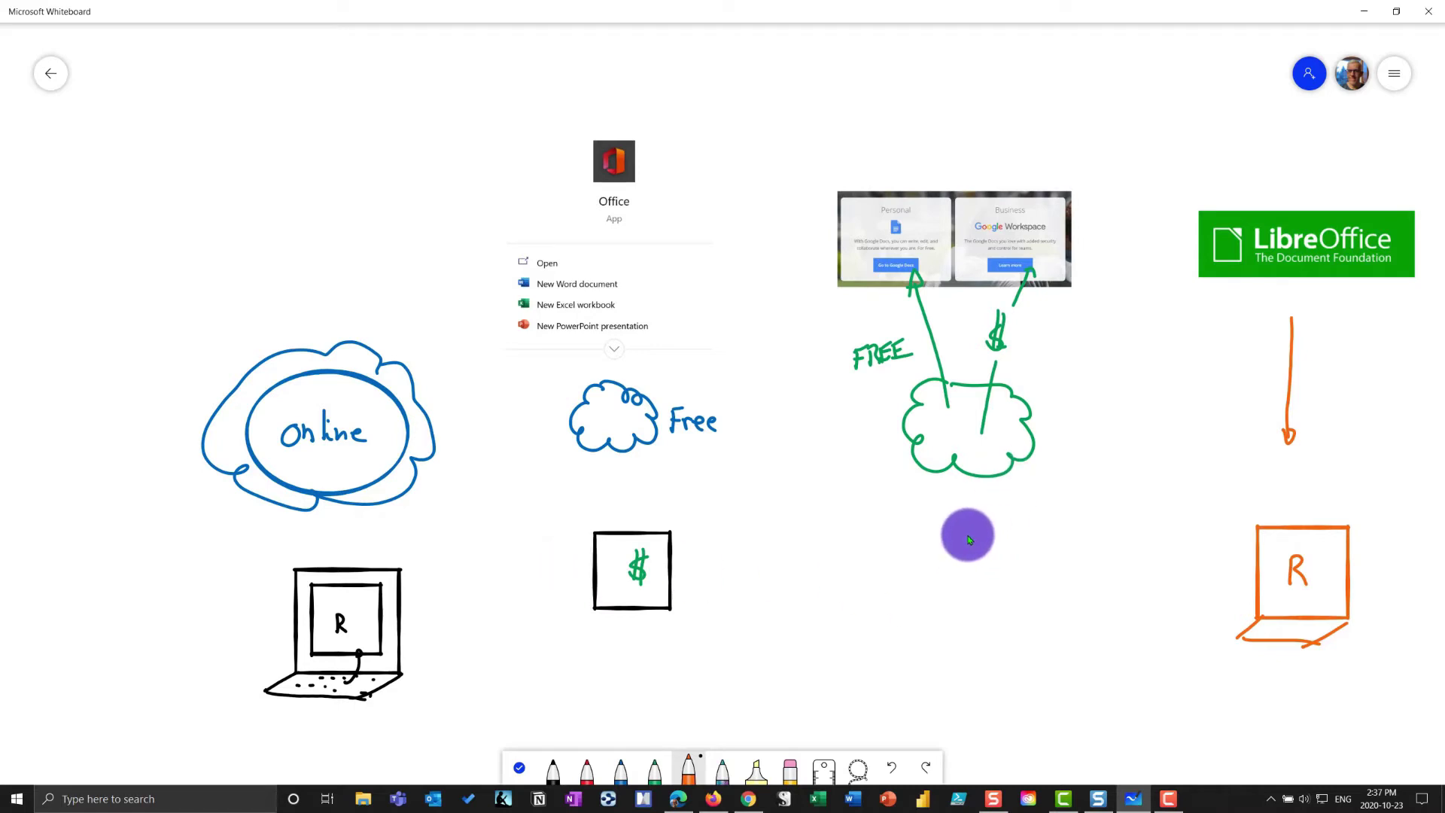
{"action": "left_click_drag", "start_coordinate": [946, 656], "coordinate": [980, 661]}
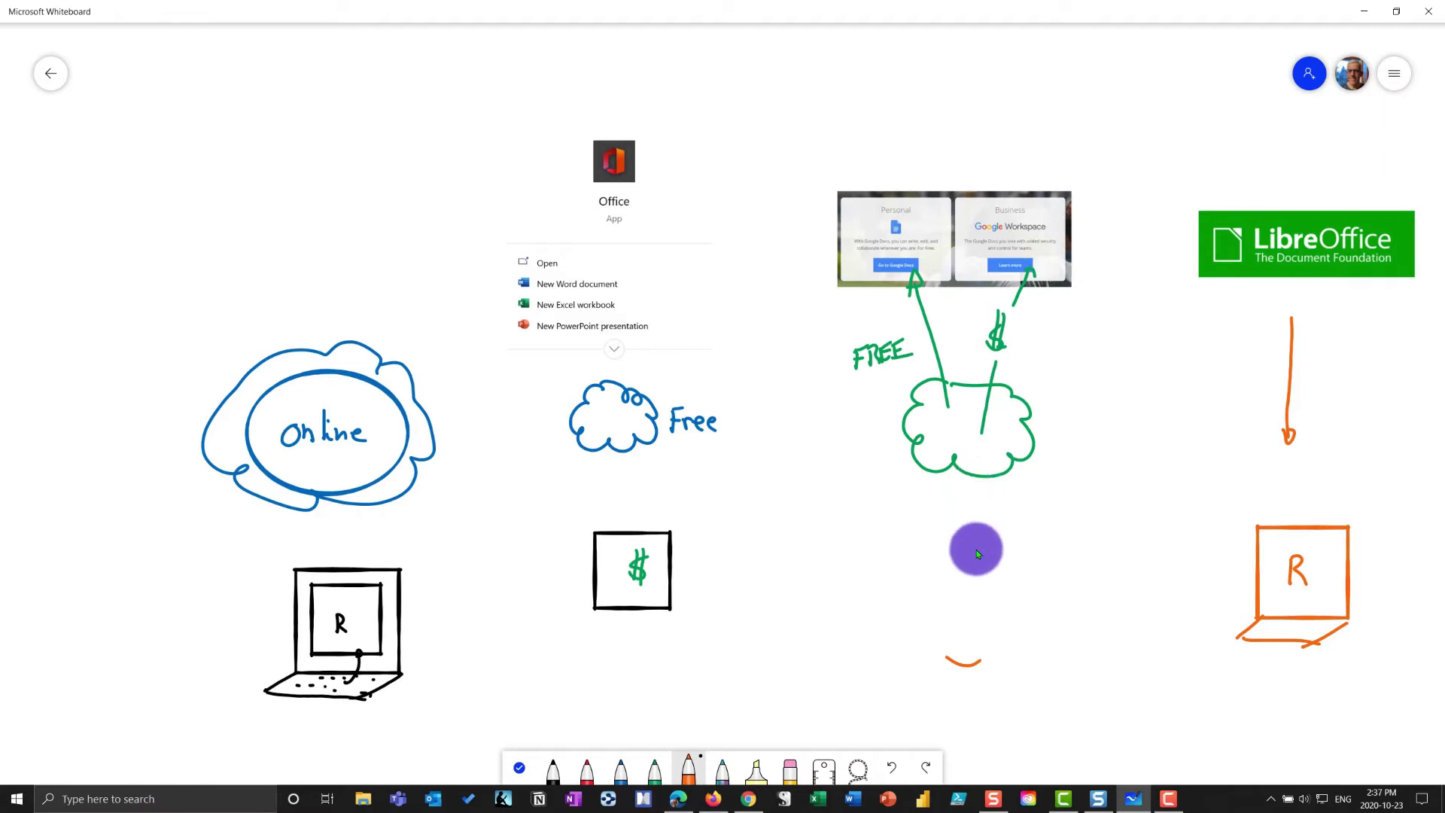
{"action": "left_click", "coordinate": [587, 767]}
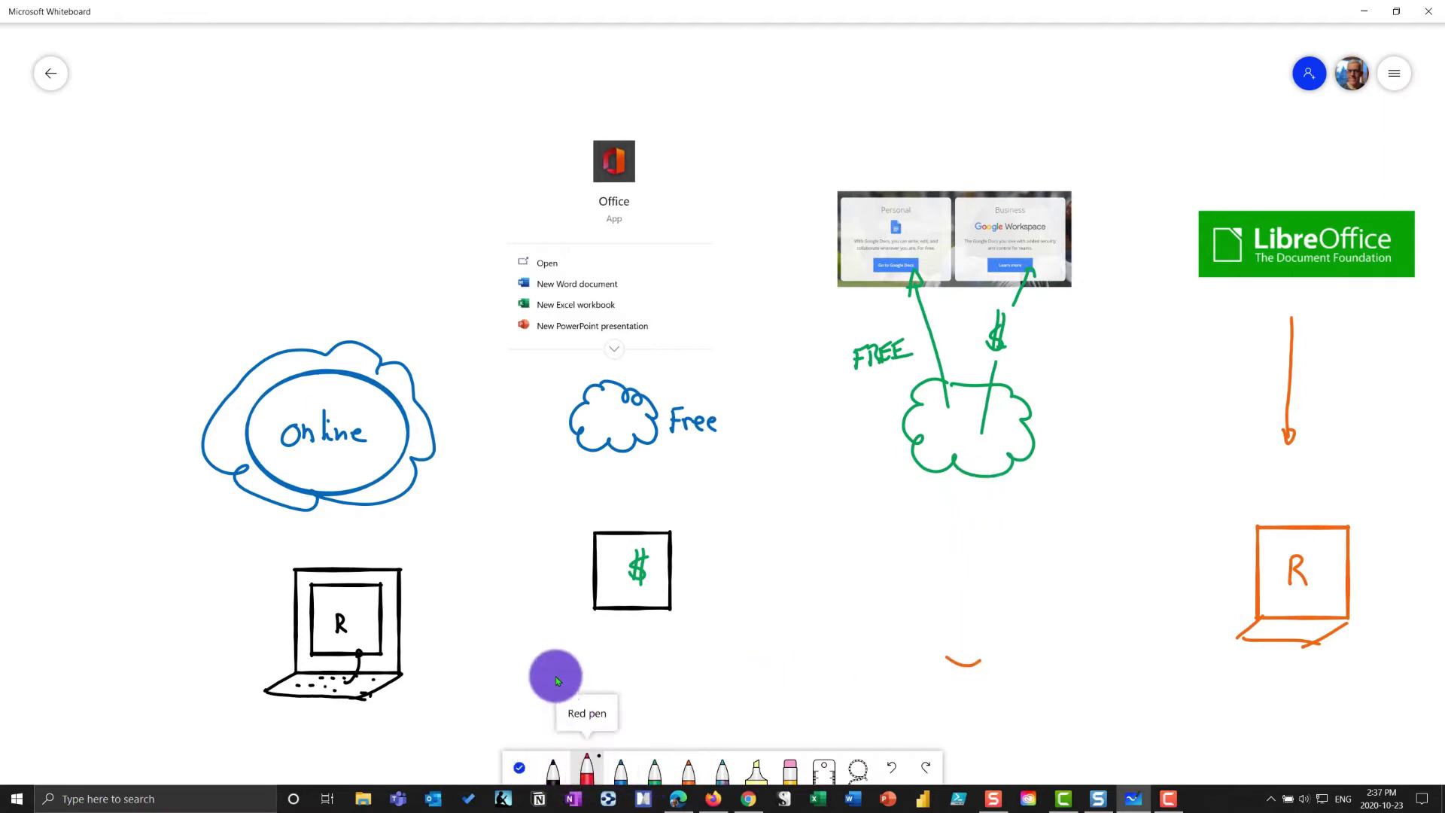
{"action": "mouse_move", "coordinate": [577, 701]}
{"action": "left_mouse_down"}
{"action": "mouse_move", "coordinate": [645, 697]}
{"action": "mouse_move", "coordinate": [654, 714]}
{"action": "left_mouse_up"}
{"action": "left_click_drag", "start_coordinate": [967, 698], "coordinate": [1033, 707]}
{"action": "left_click_drag", "start_coordinate": [1271, 706], "coordinate": [1348, 693]}
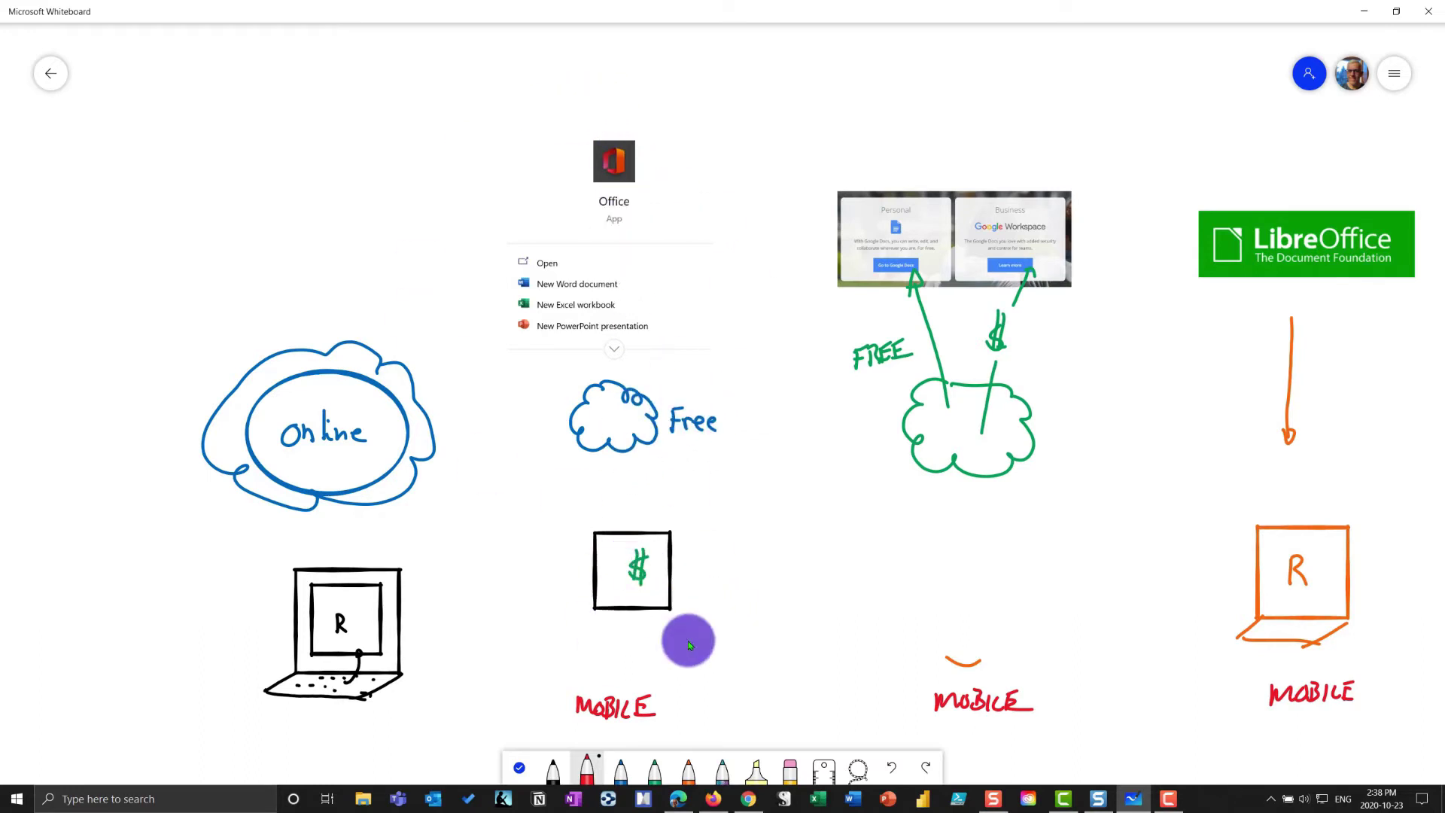
Step: Maximize the Edge window on the Office home page and briefly view the account panel
{"action": "left_click", "coordinate": [680, 800]}
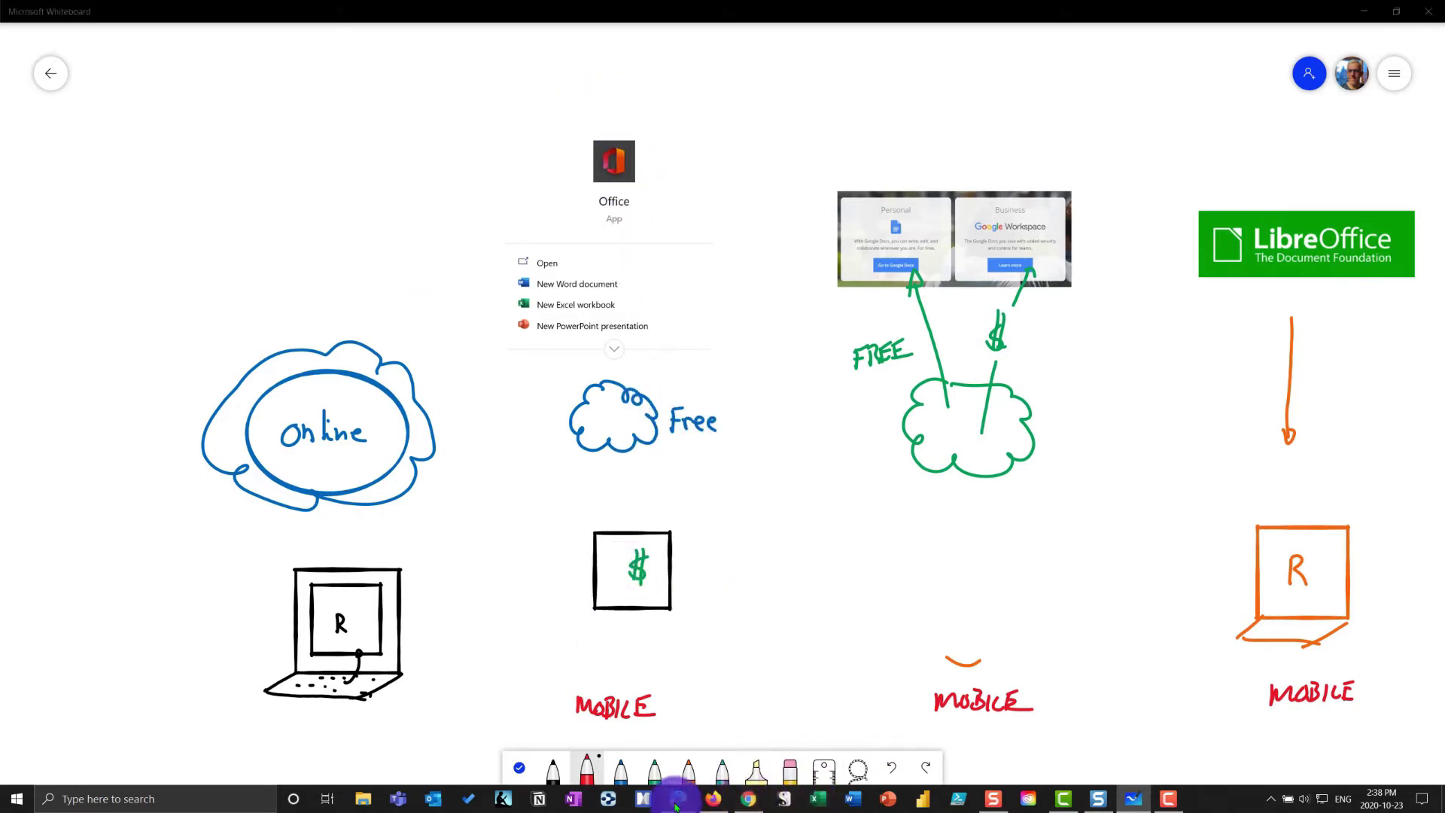
{"action": "left_click", "coordinate": [1140, 13]}
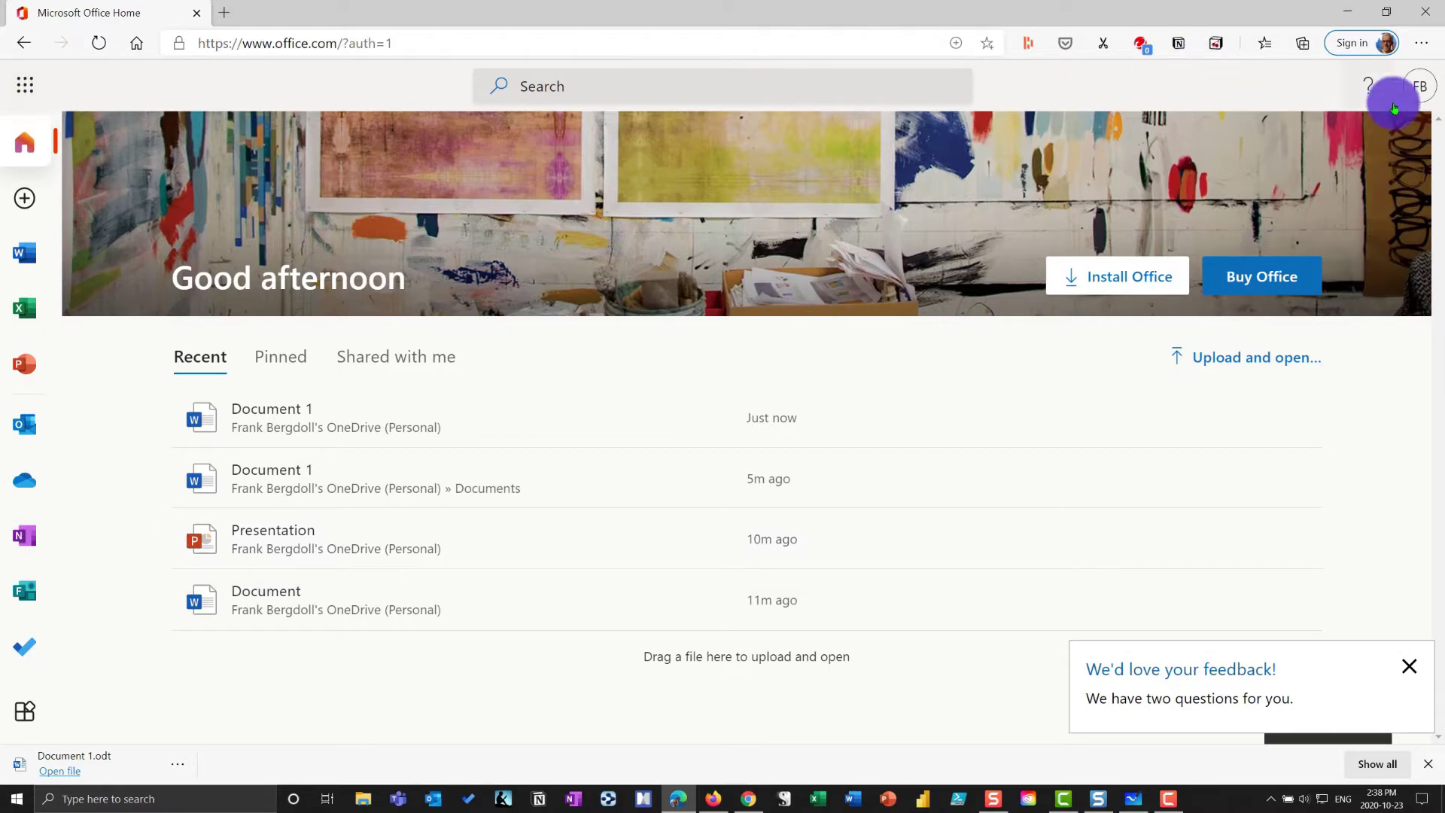
{"action": "left_click", "coordinate": [1417, 90]}
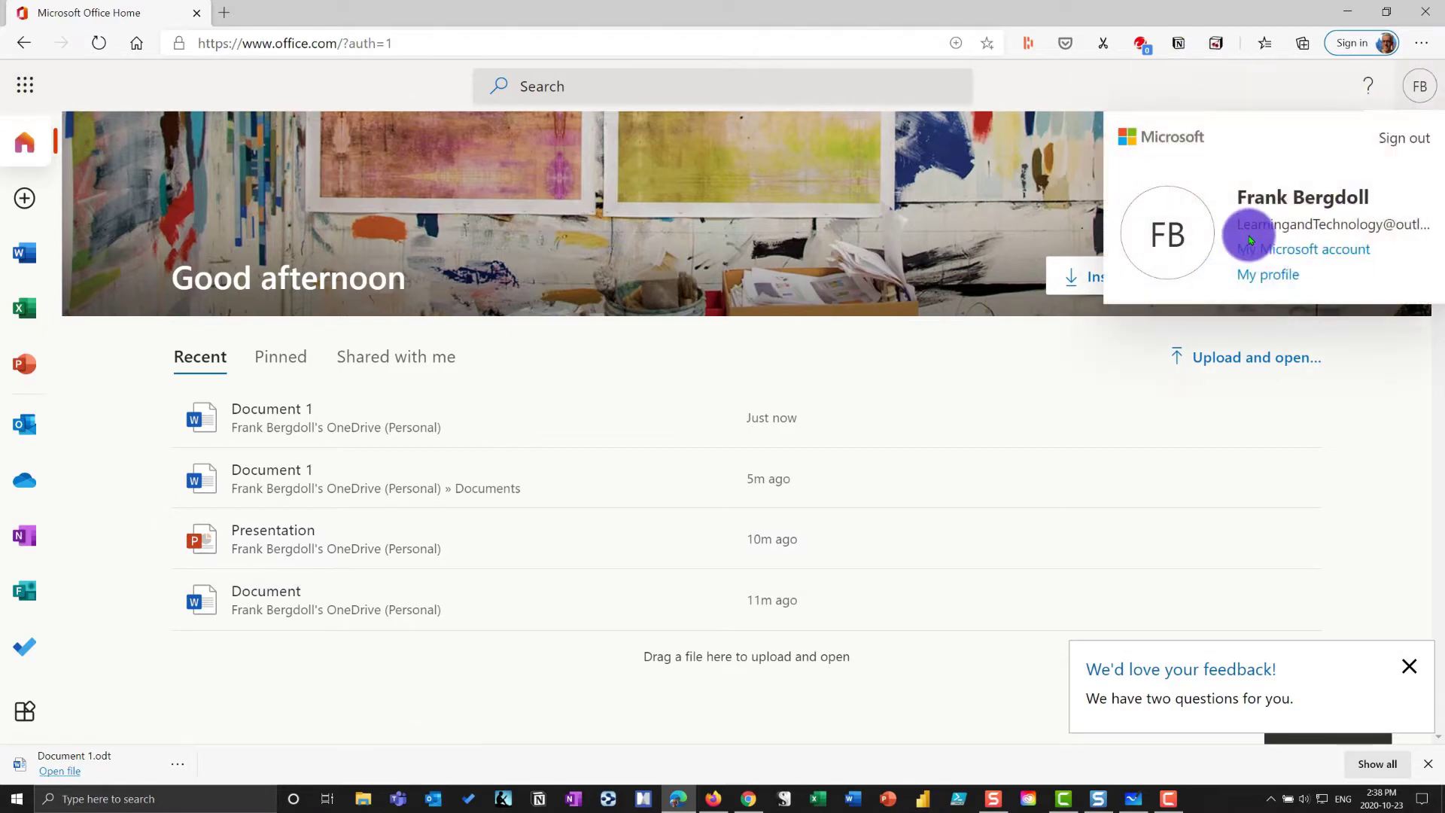
{"action": "left_click", "coordinate": [383, 96]}
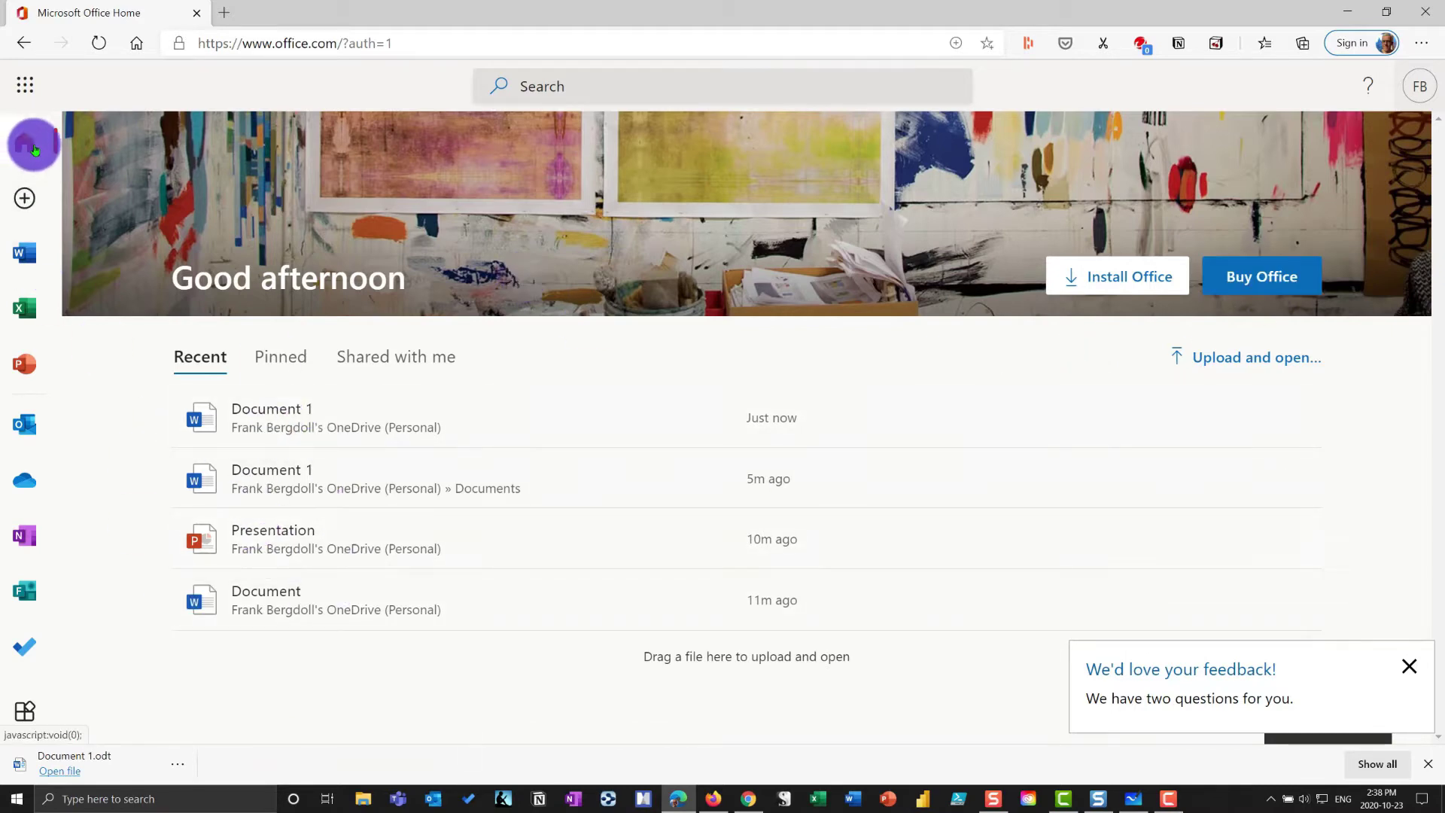
Step: Go to Word through the Microsoft 365 app launcher
{"action": "left_click", "coordinate": [28, 88]}
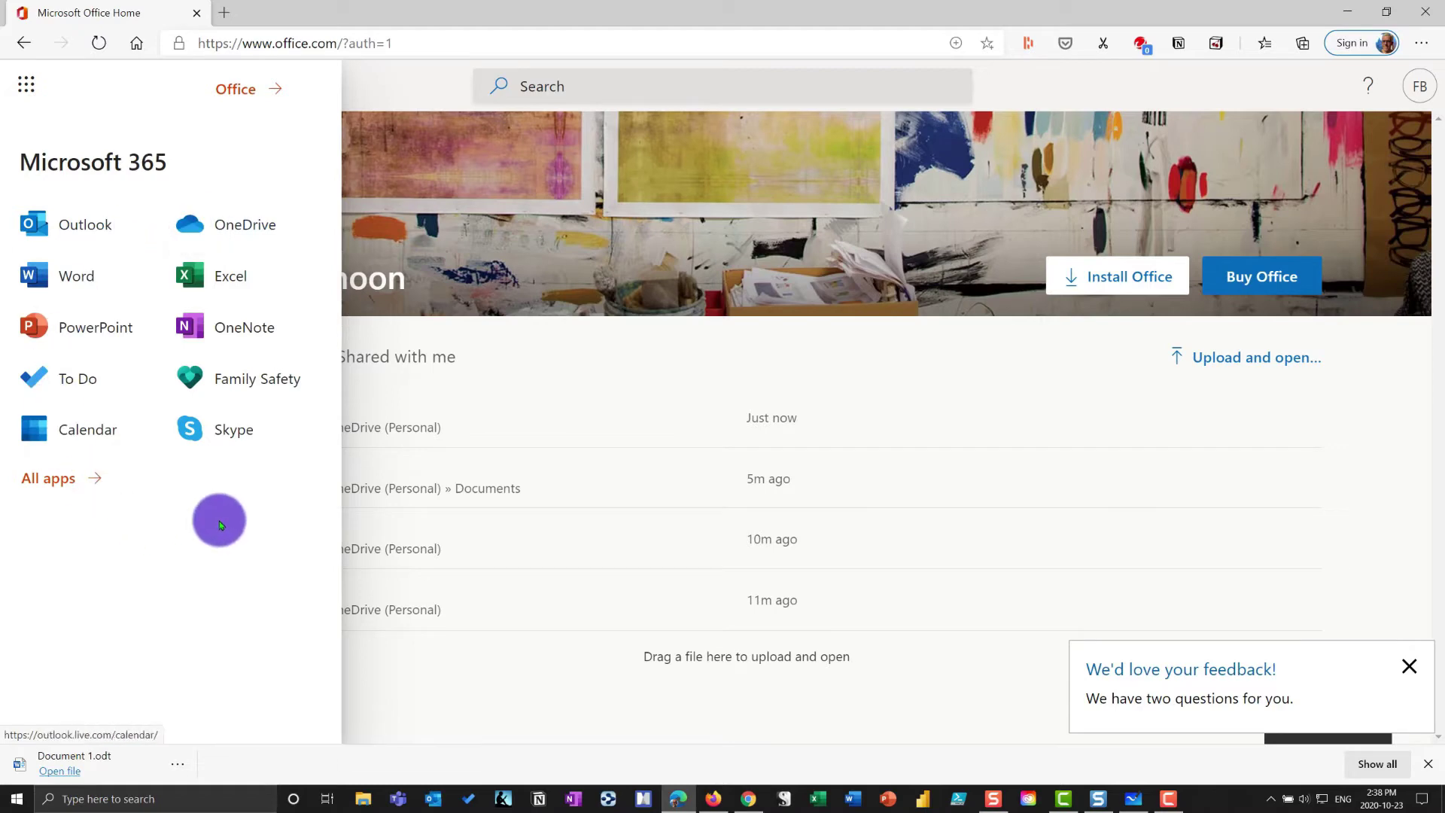
{"action": "left_click", "coordinate": [69, 268]}
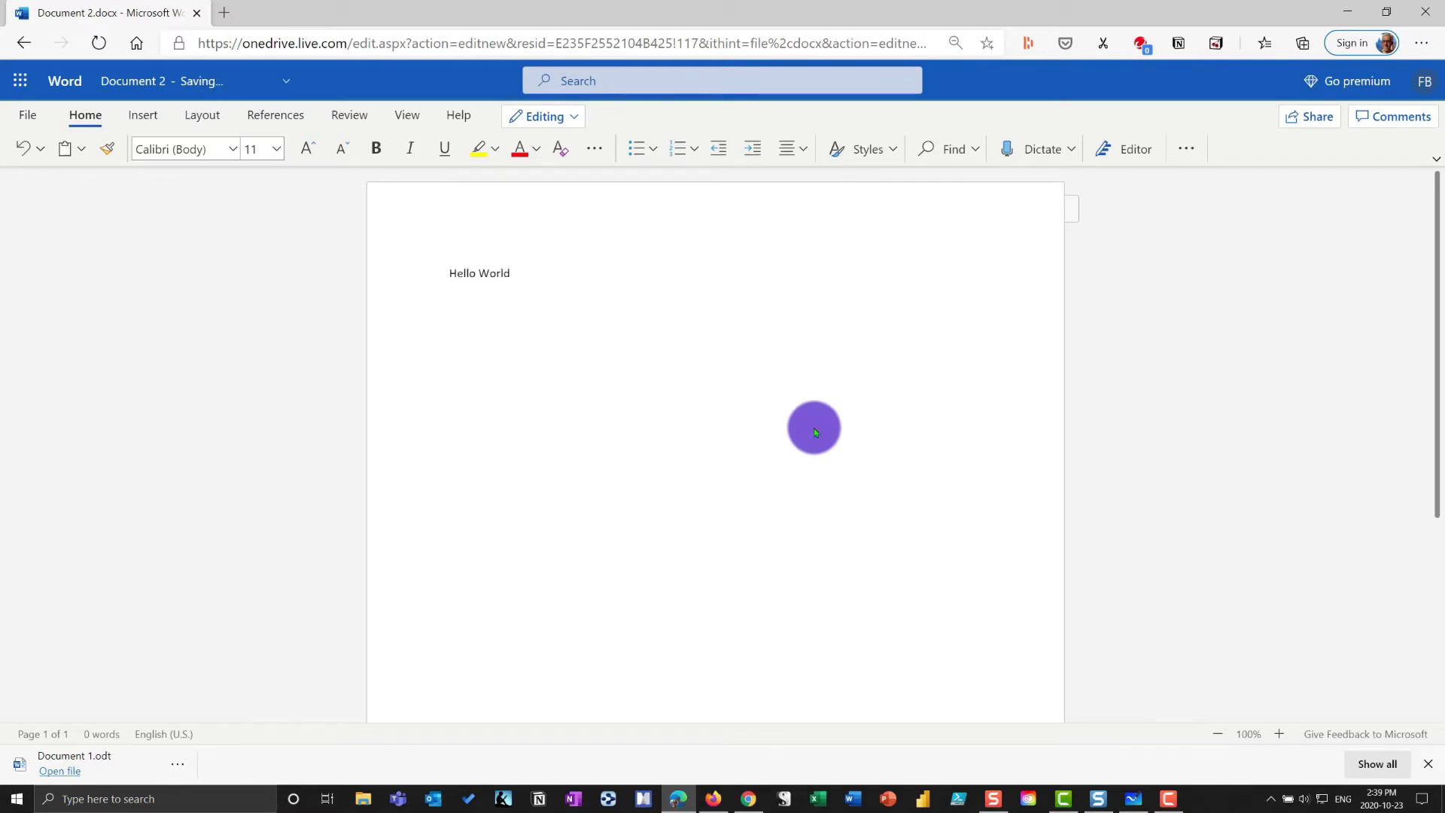
Step: Select the 'Hello World' line and apply bold formatting
{"action": "left_click_drag", "start_coordinate": [511, 274], "coordinate": [452, 273]}
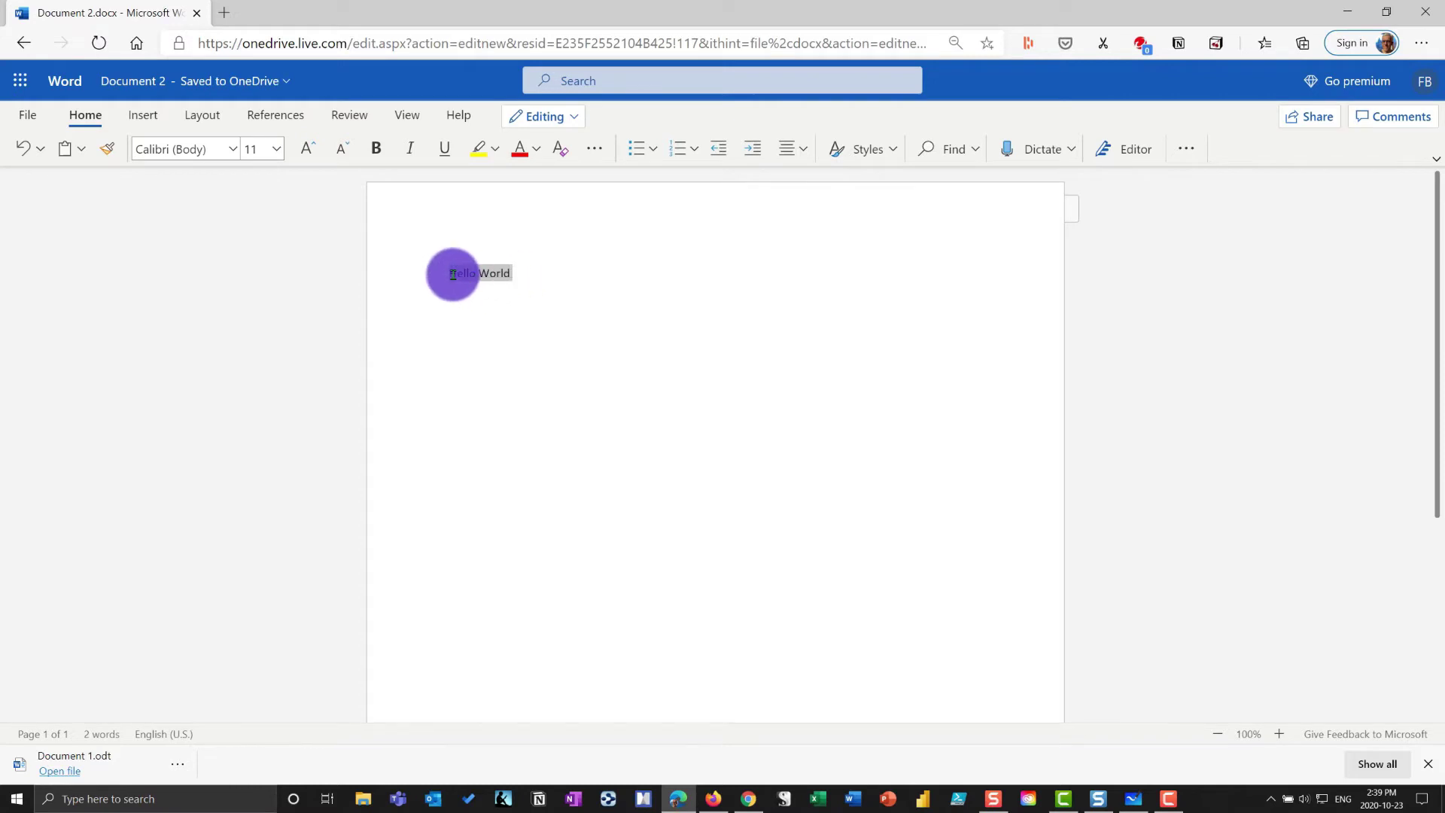
{"action": "left_click", "coordinate": [378, 149]}
{"action": "left_click", "coordinate": [526, 297]}
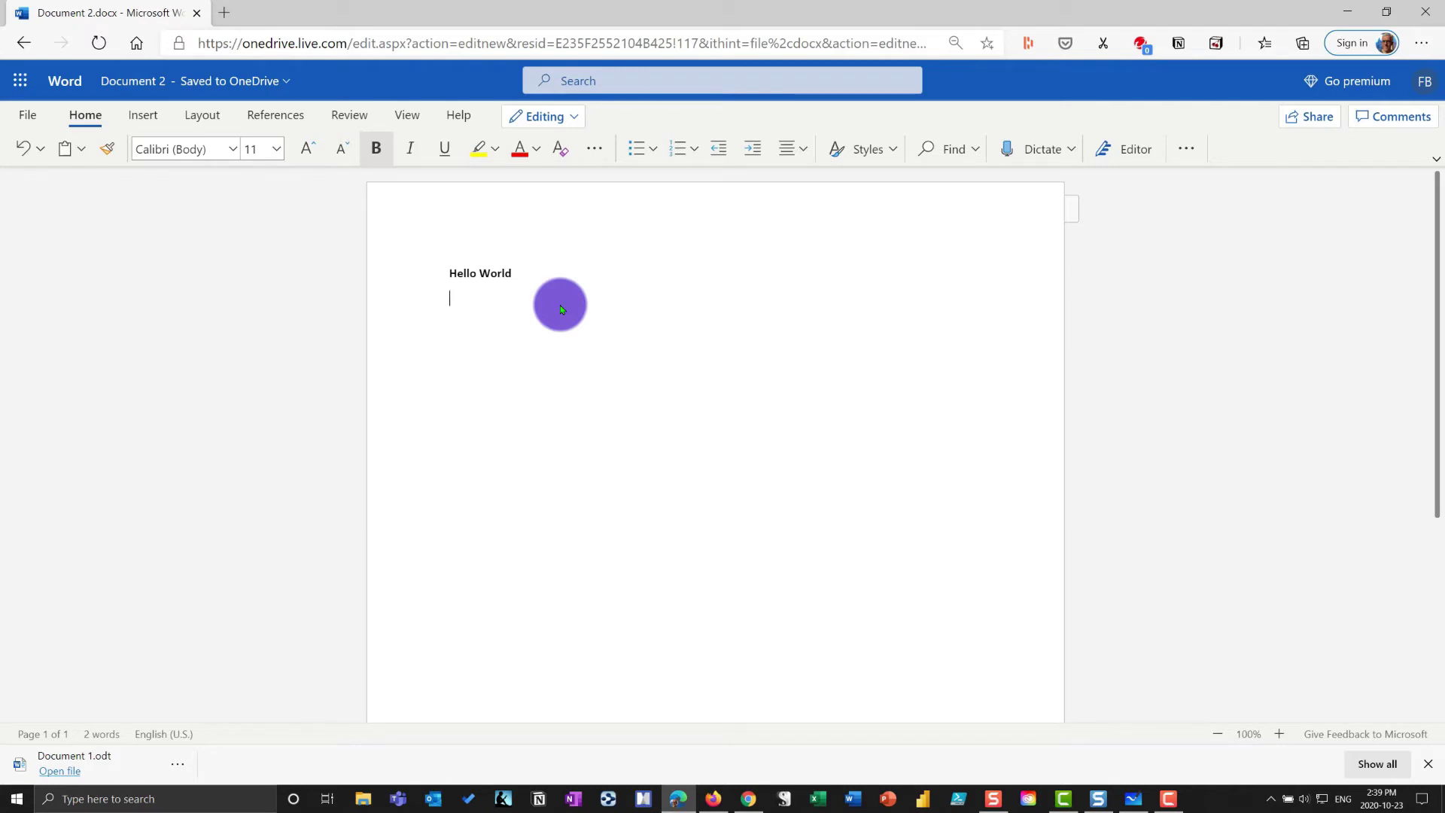
{"action": "left_click", "coordinate": [1130, 154]}
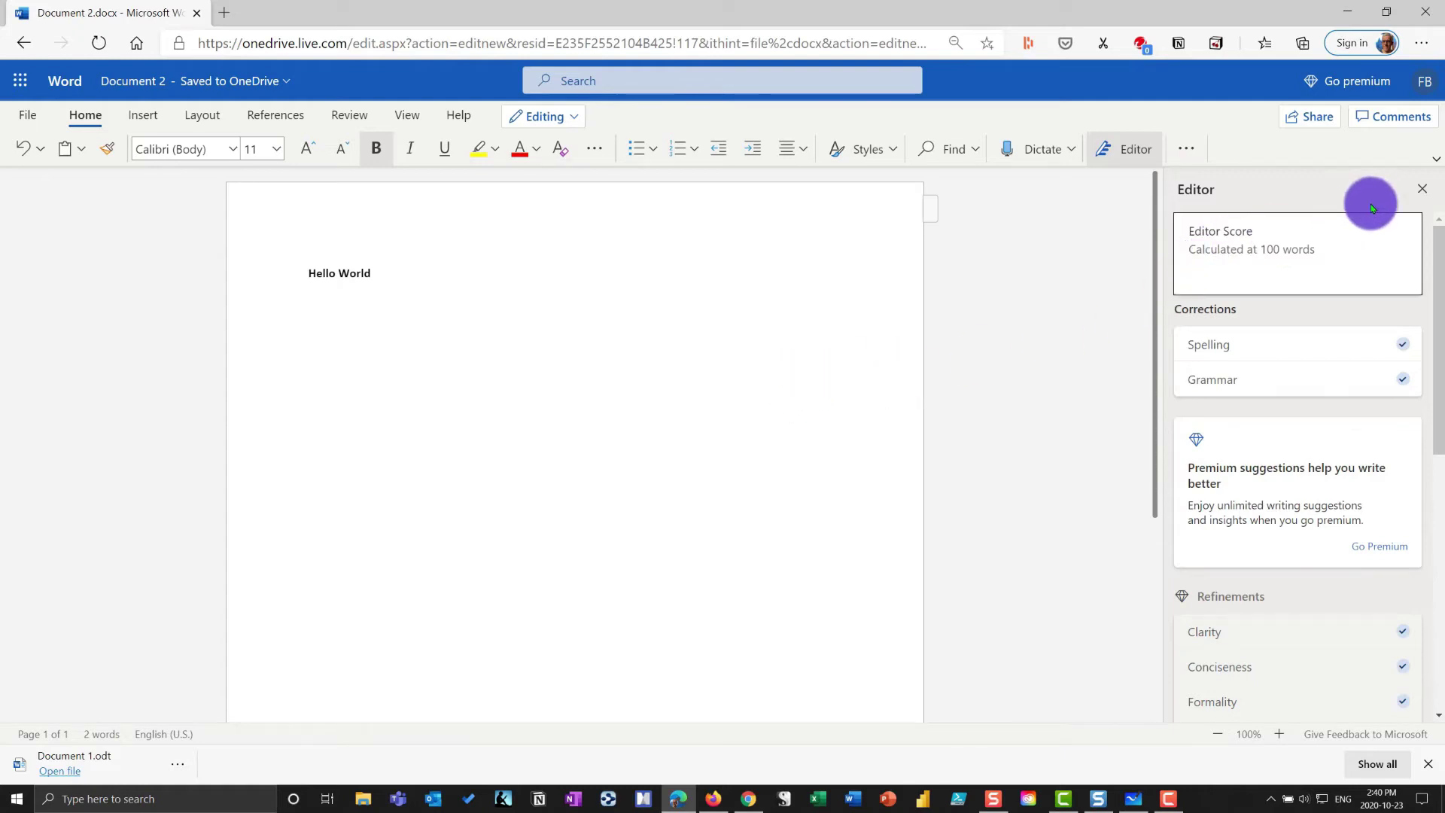
{"action": "left_click", "coordinate": [1133, 148]}
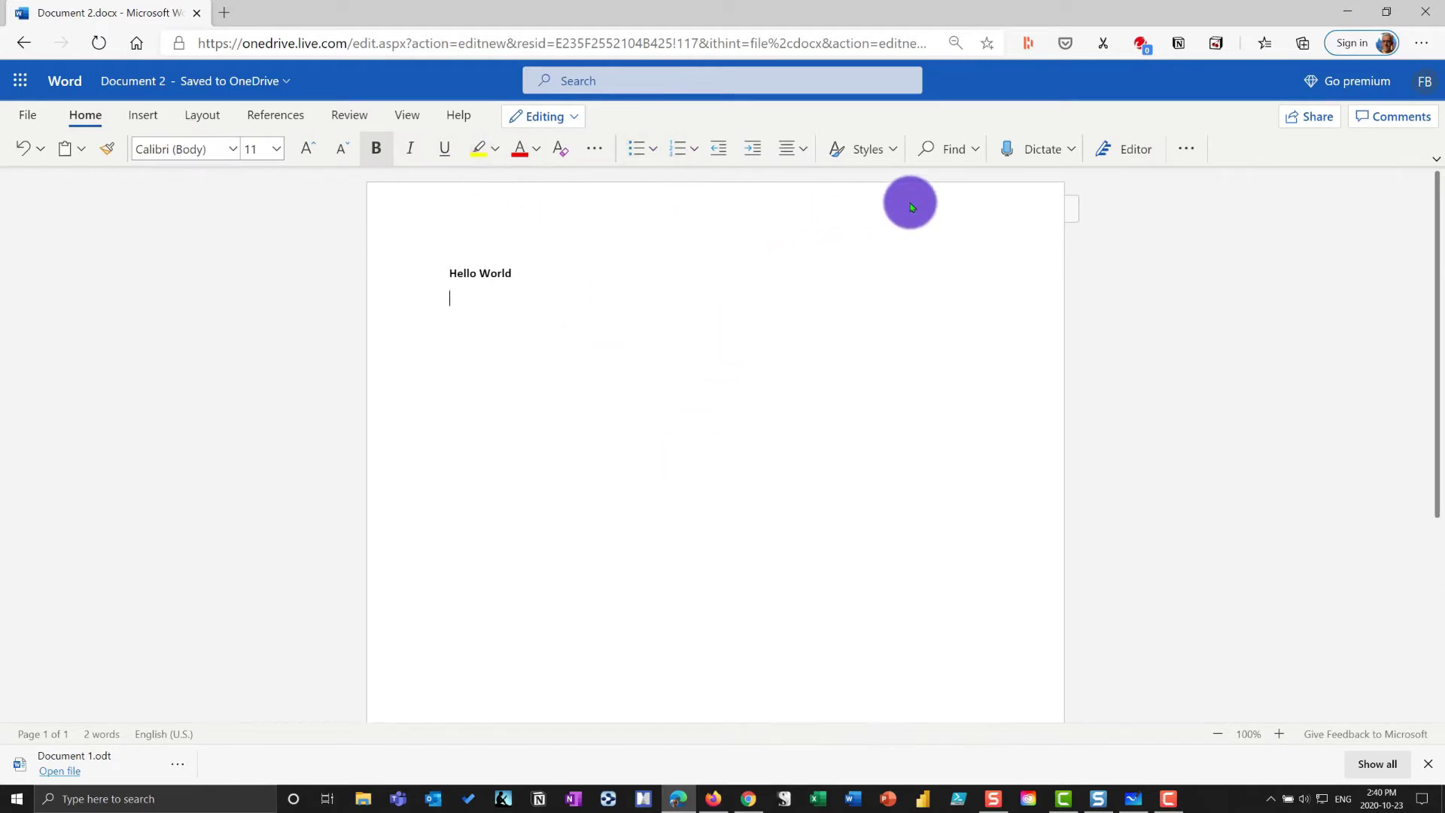
{"action": "left_click", "coordinate": [888, 148]}
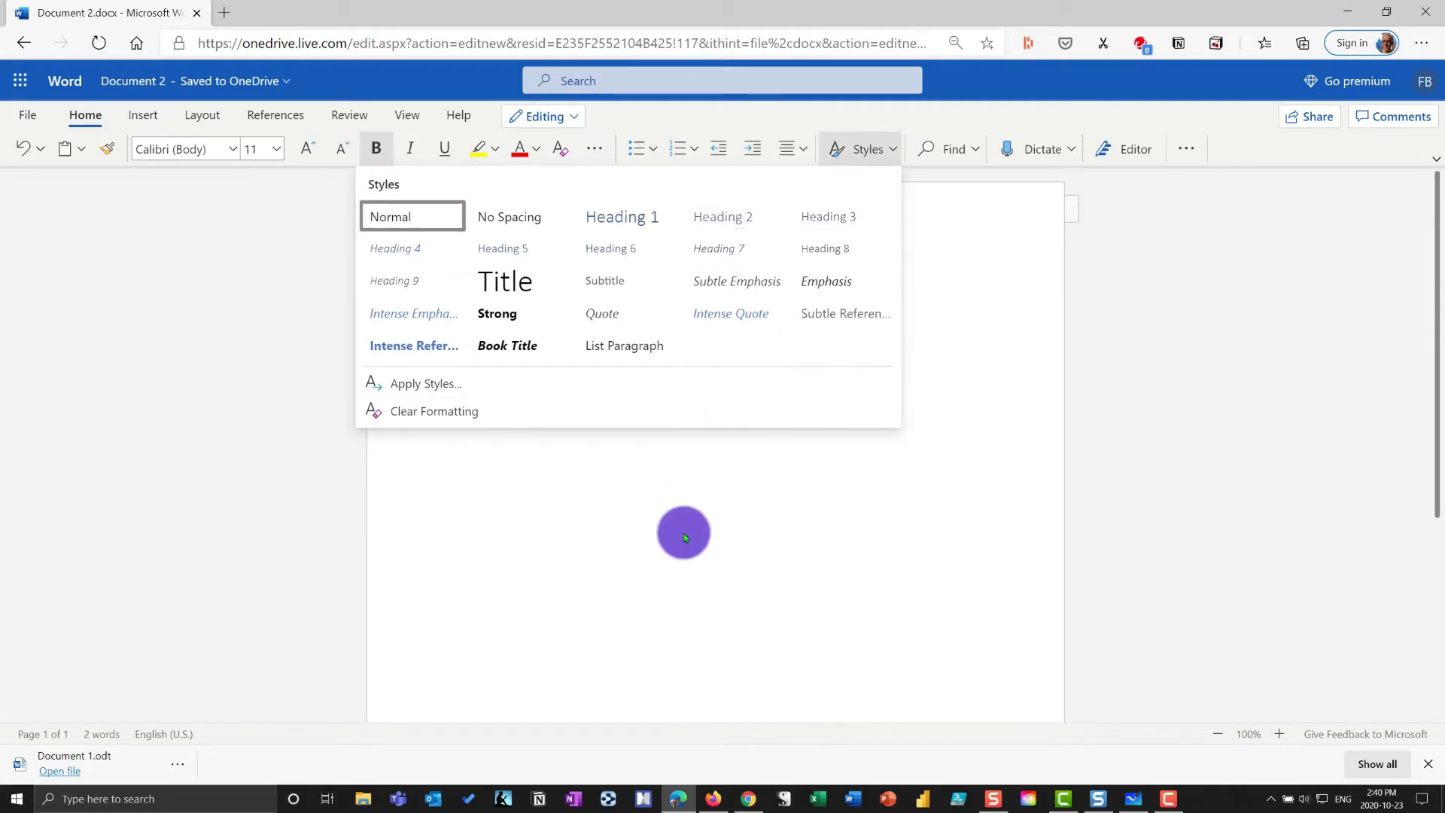
{"action": "left_click", "coordinate": [677, 527]}
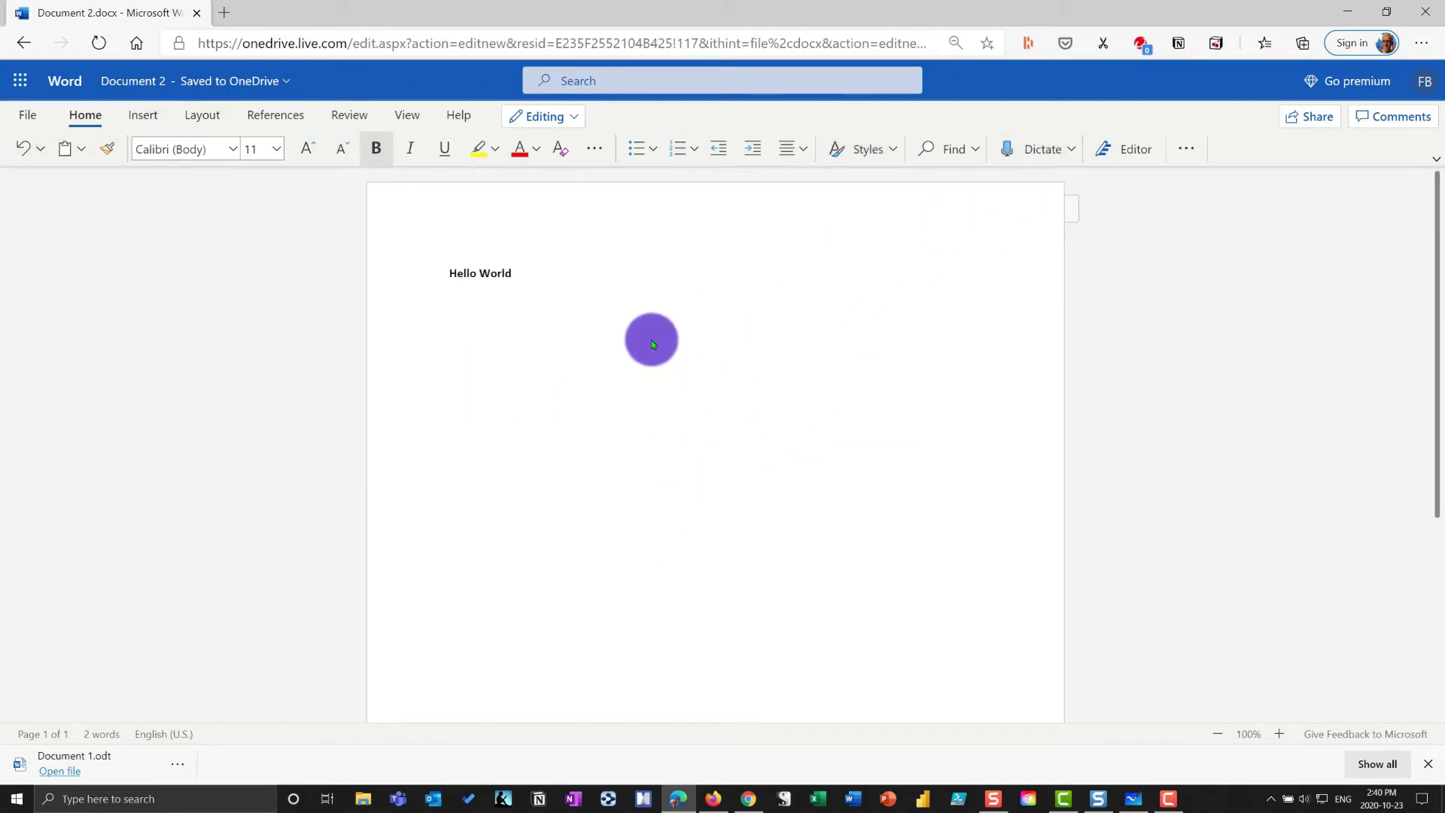
Step: Allow the microphone and dictate 'Hello there, I'm creating a document just by talking to the Internet.'
{"action": "left_click", "coordinate": [1050, 153]}
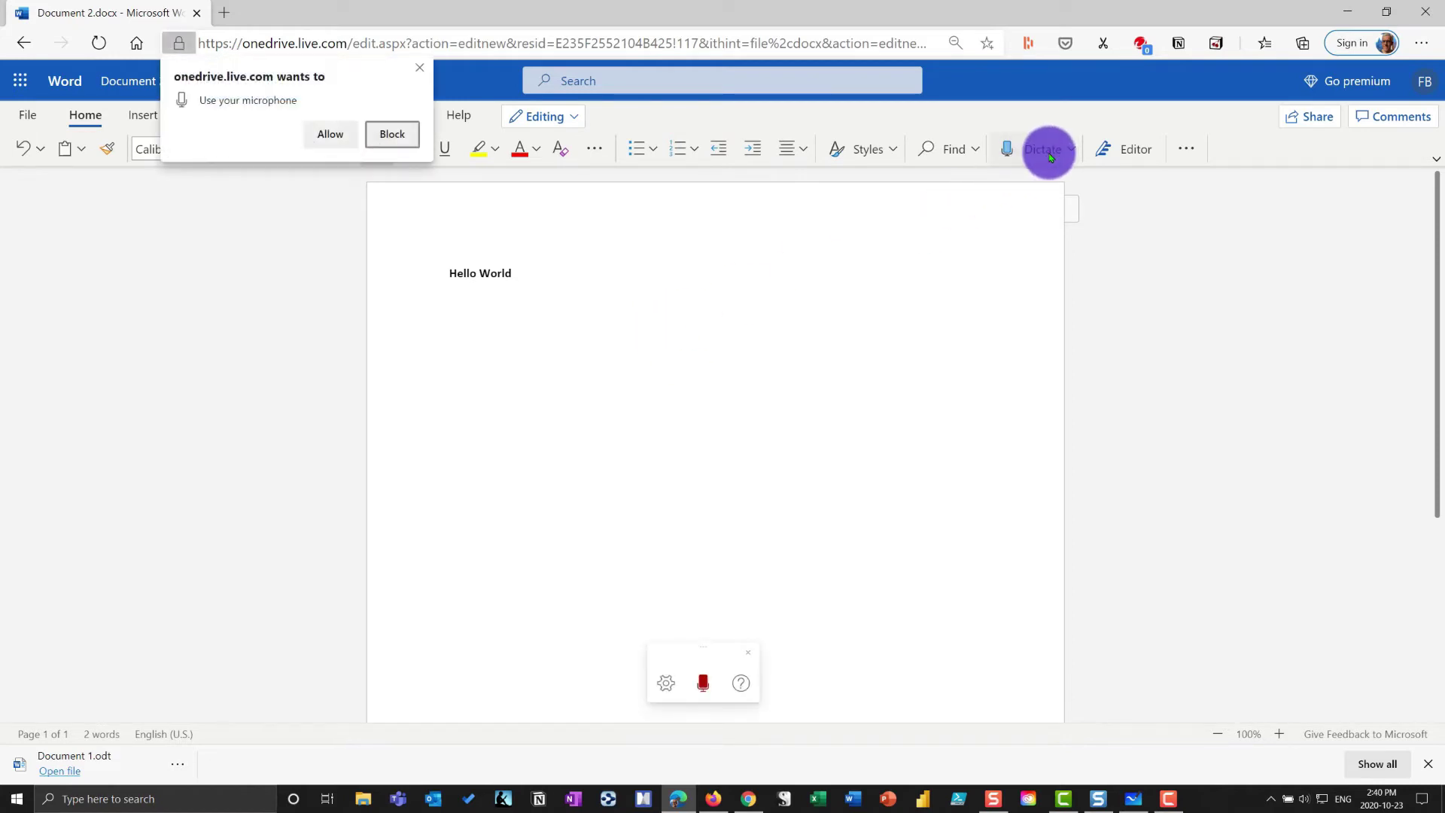
{"action": "left_click", "coordinate": [698, 684]}
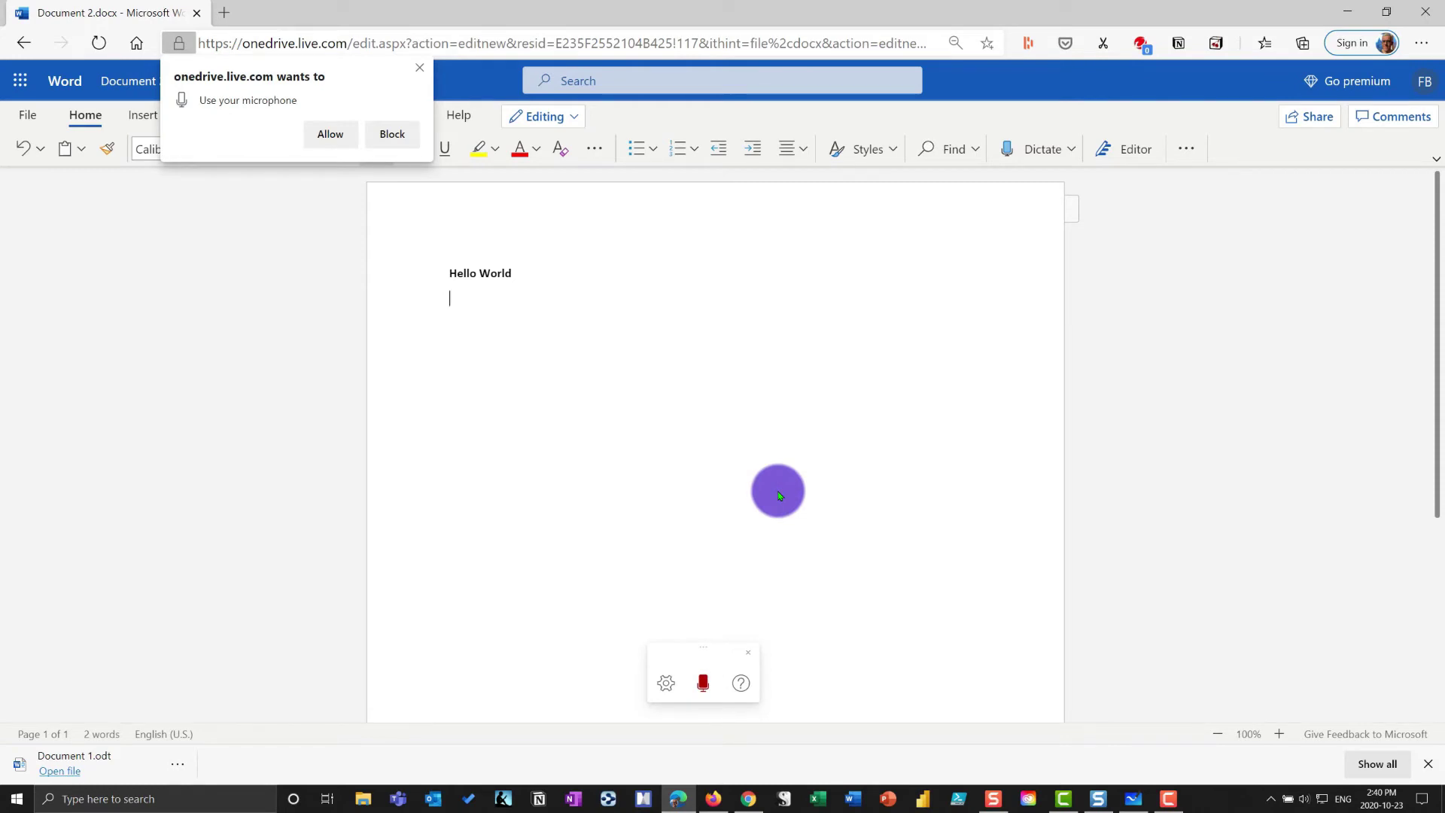
{"action": "left_click", "coordinate": [337, 135]}
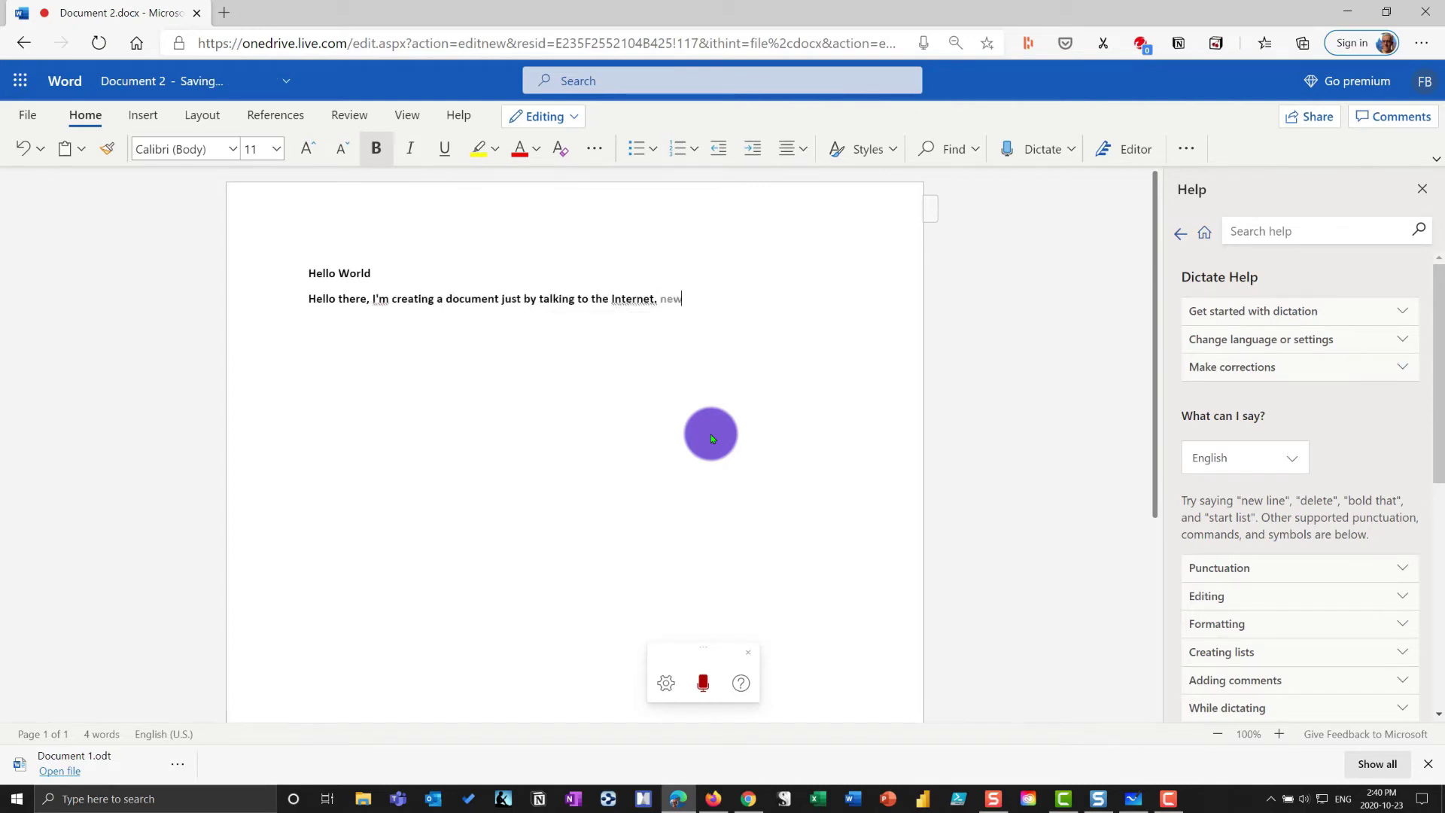
{"action": "left_click", "coordinate": [703, 682]}
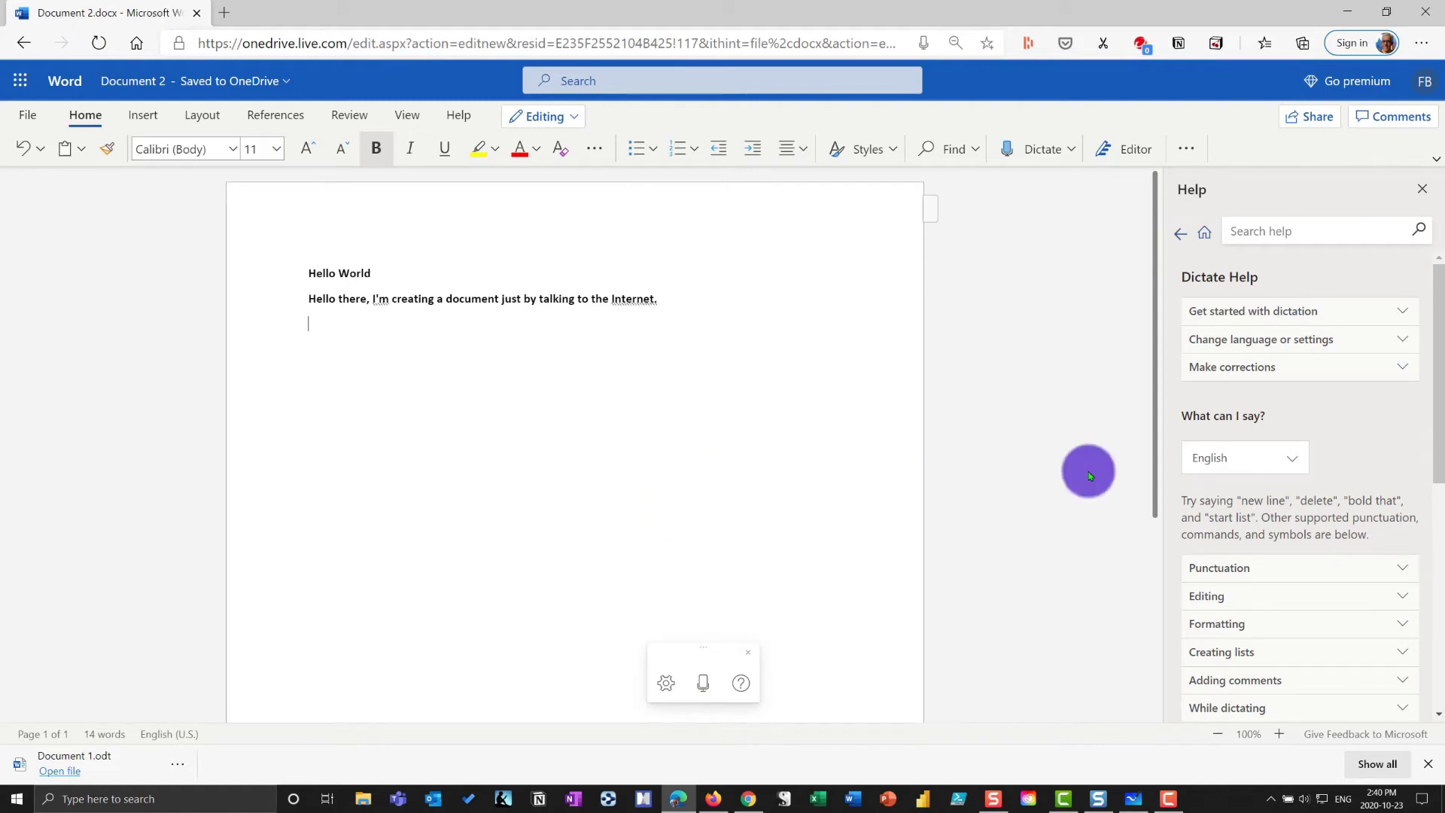
{"action": "scroll", "coordinate": [1332, 452], "scroll_direction": "down", "scroll_amount": 5}
{"action": "scroll", "coordinate": [1329, 522], "scroll_direction": "up", "scroll_amount": 5}
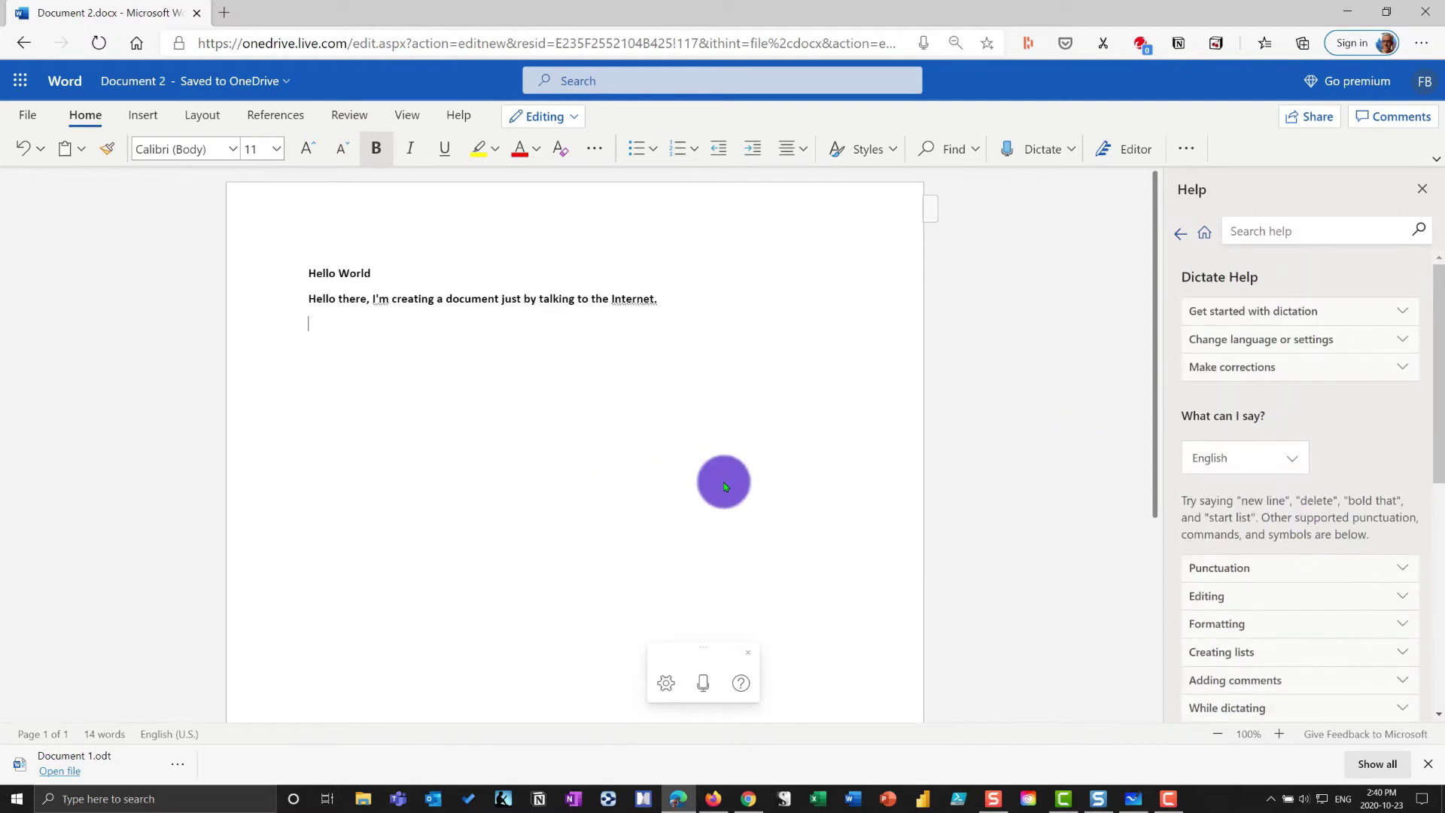
Step: Check the app launcher and Editor pane, then switch to the Google Docs window in Chrome
{"action": "left_click", "coordinate": [22, 82]}
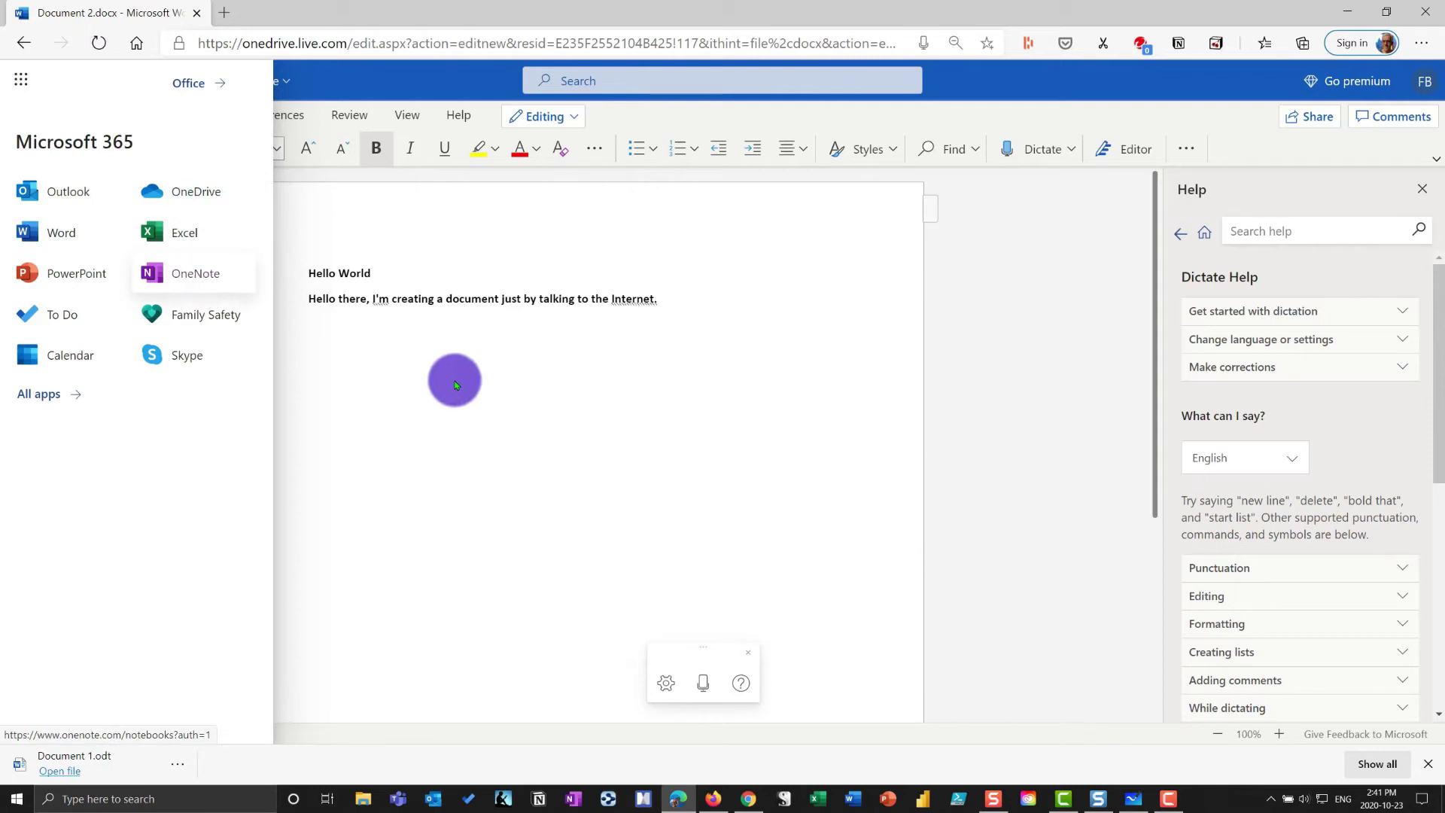
{"action": "left_click", "coordinate": [542, 421]}
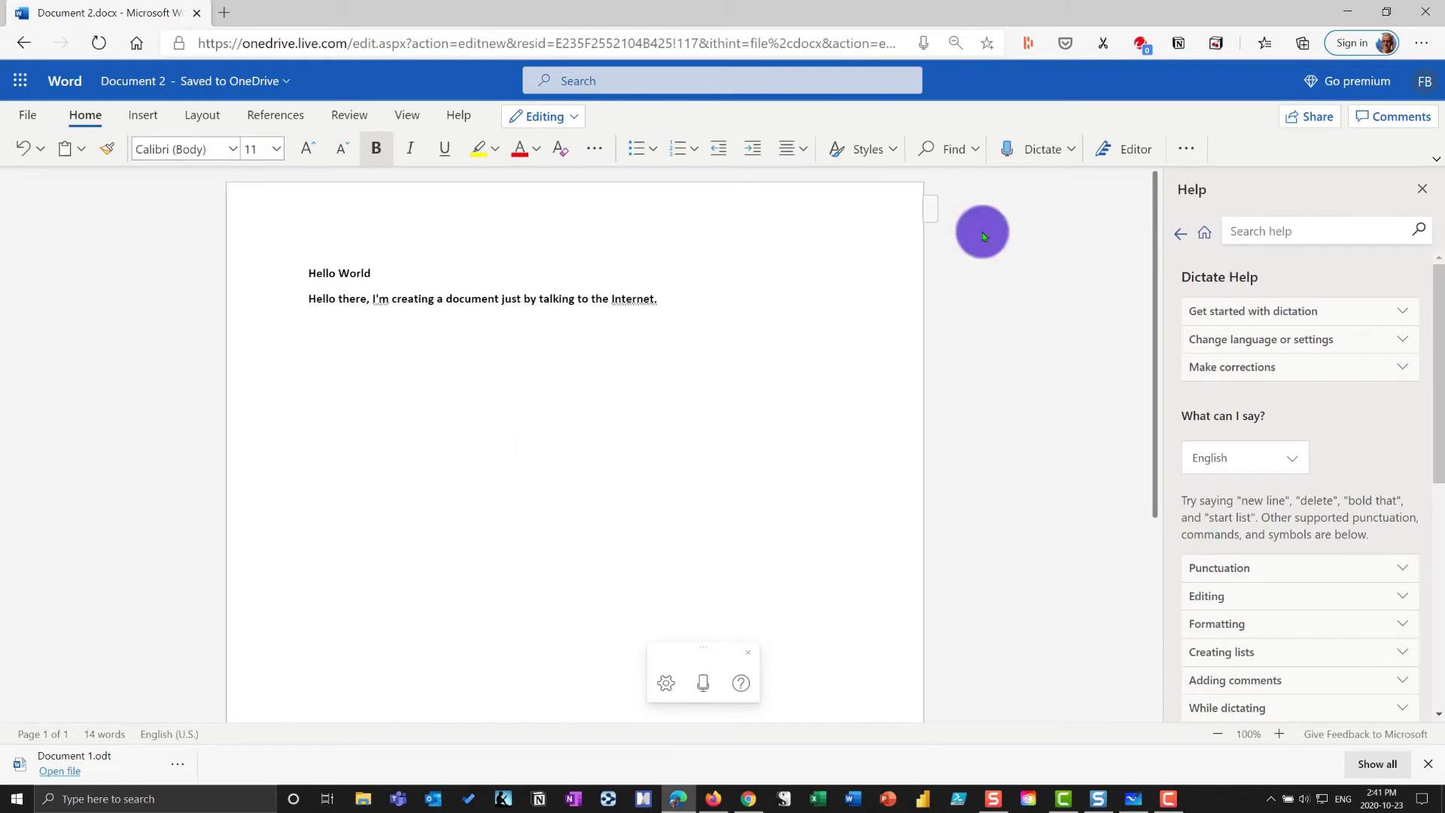
{"action": "left_click", "coordinate": [1121, 149]}
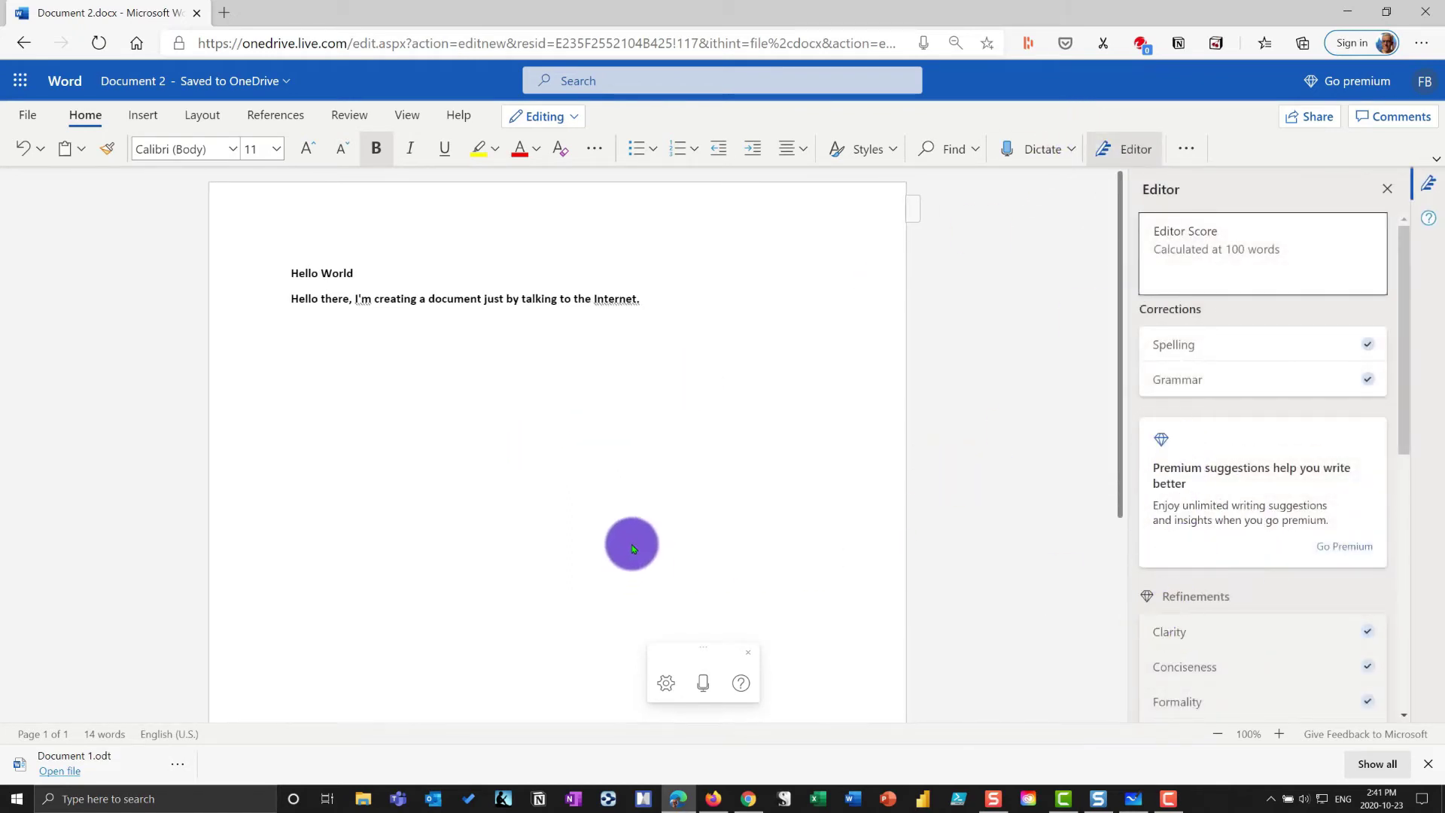
{"action": "left_click", "coordinate": [1108, 148]}
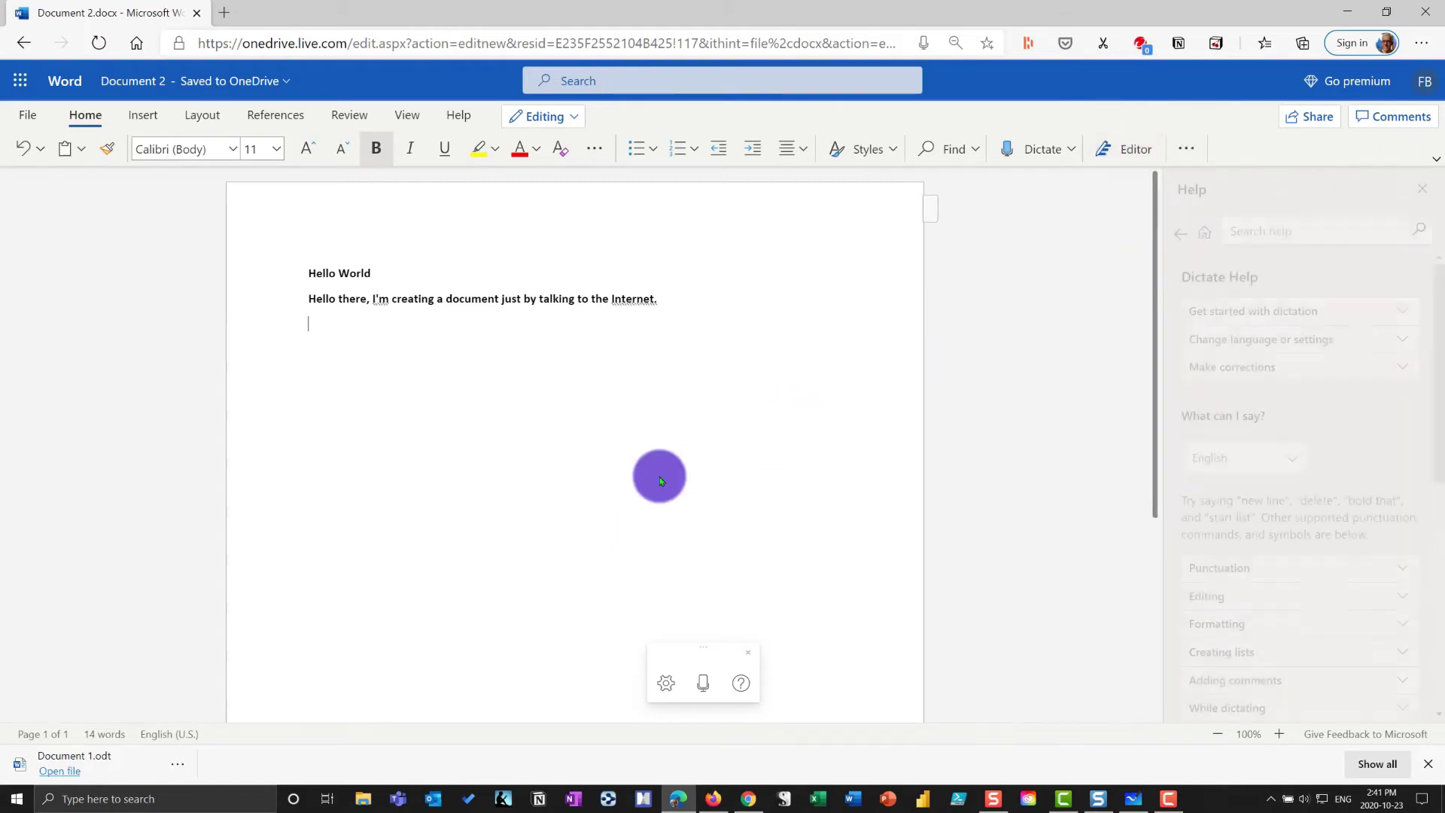
{"action": "left_click", "coordinate": [20, 81]}
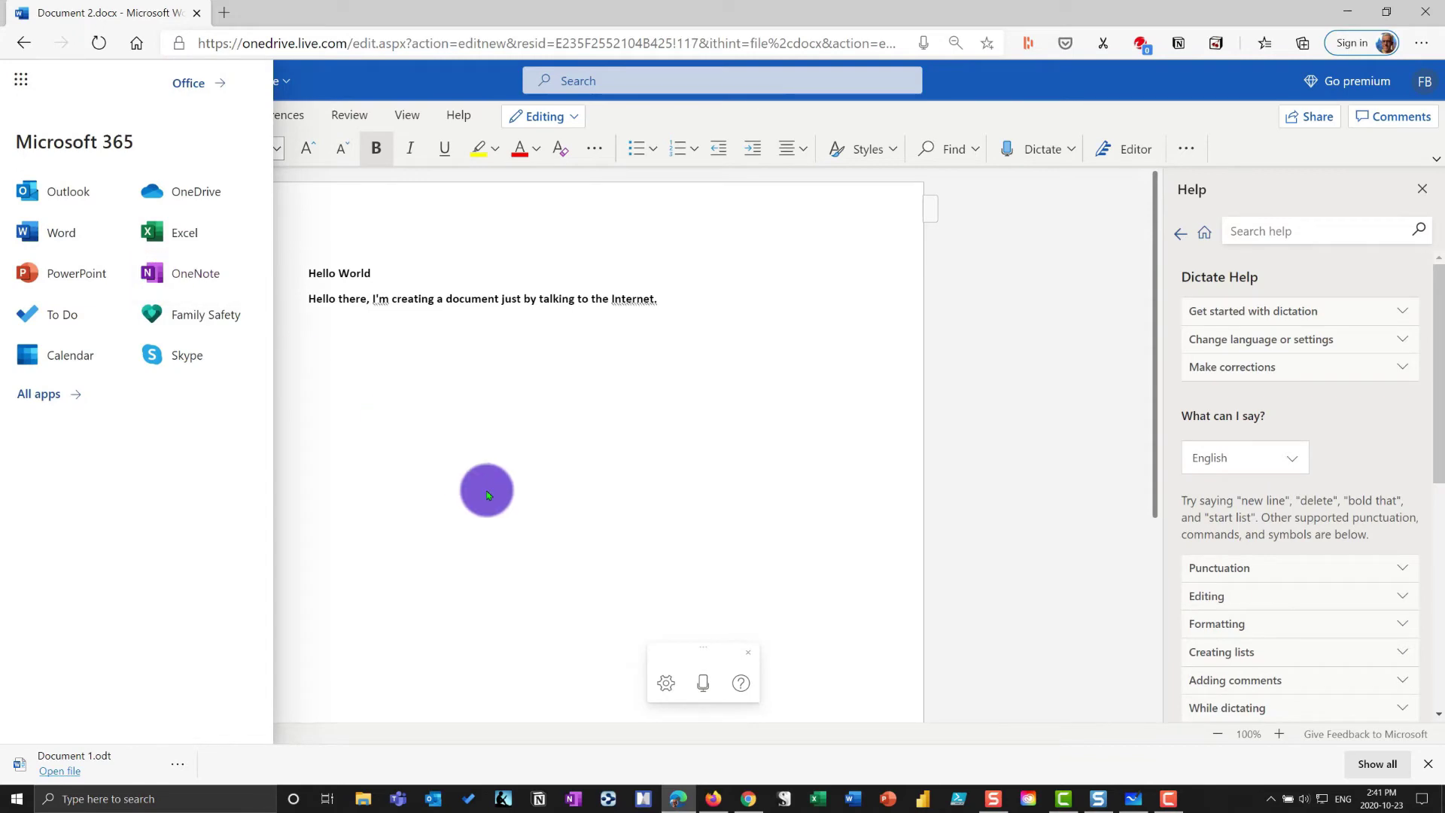
{"action": "left_click", "coordinate": [760, 797]}
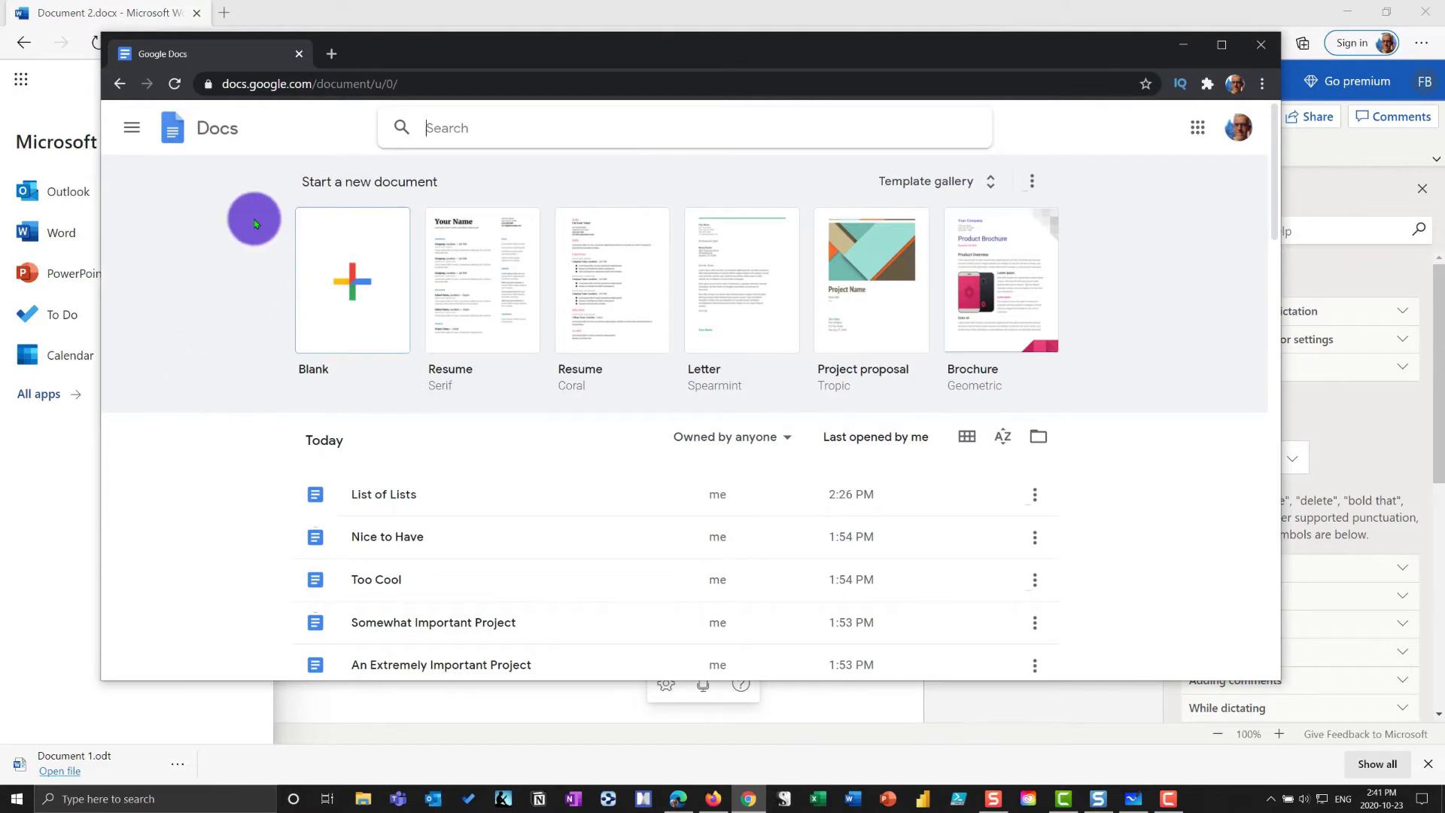
Step: Move the Google Docs window aside and bring Word Online's Document 2 back to the front
{"action": "left_click", "coordinate": [133, 130]}
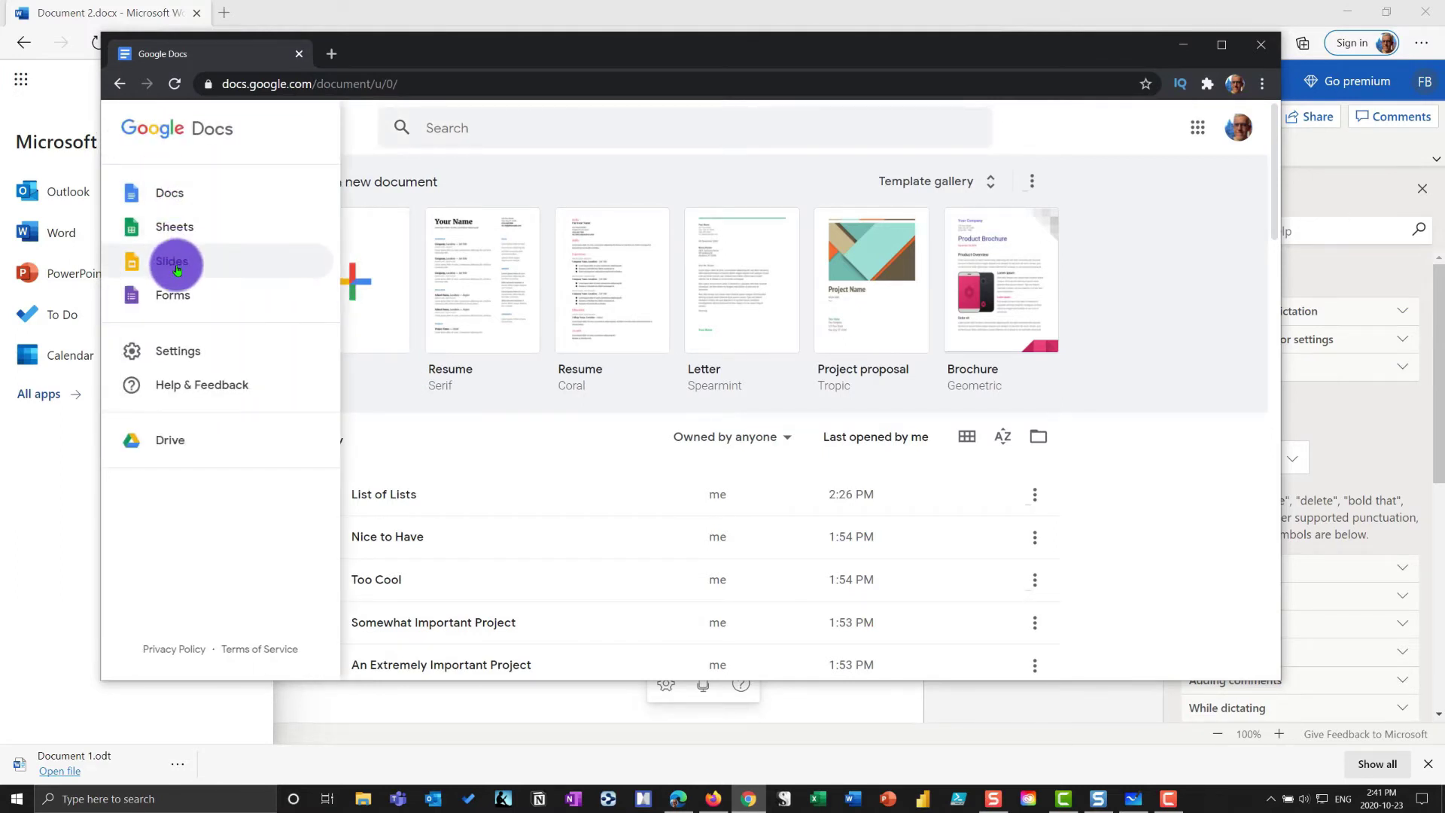
{"action": "left_click_drag", "start_coordinate": [436, 49], "coordinate": [676, 56]}
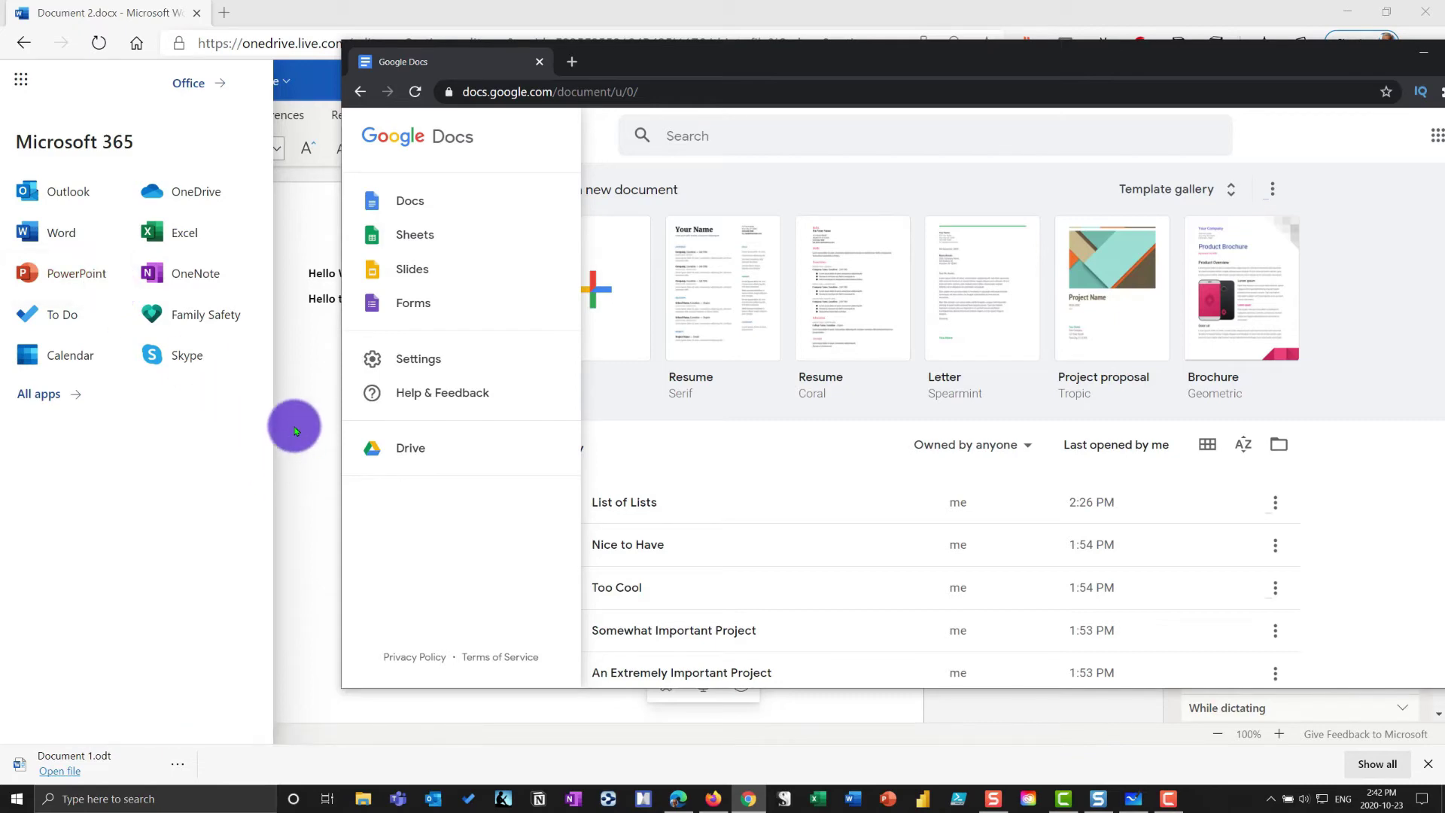
{"action": "left_click", "coordinate": [320, 361]}
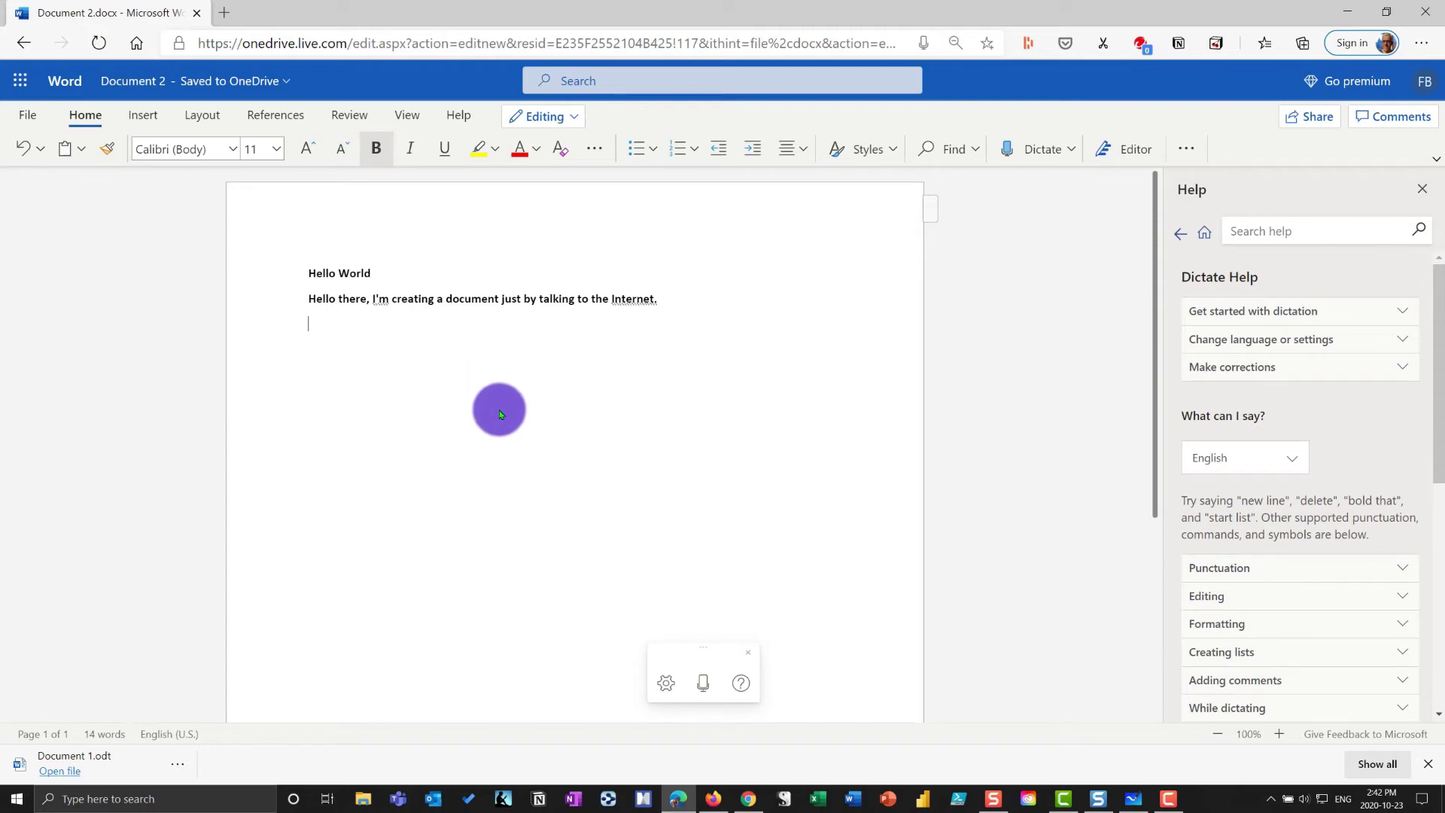
Step: Download Document 2 as an ODT file and check the finished Document 2.odt download
{"action": "left_click", "coordinate": [29, 117]}
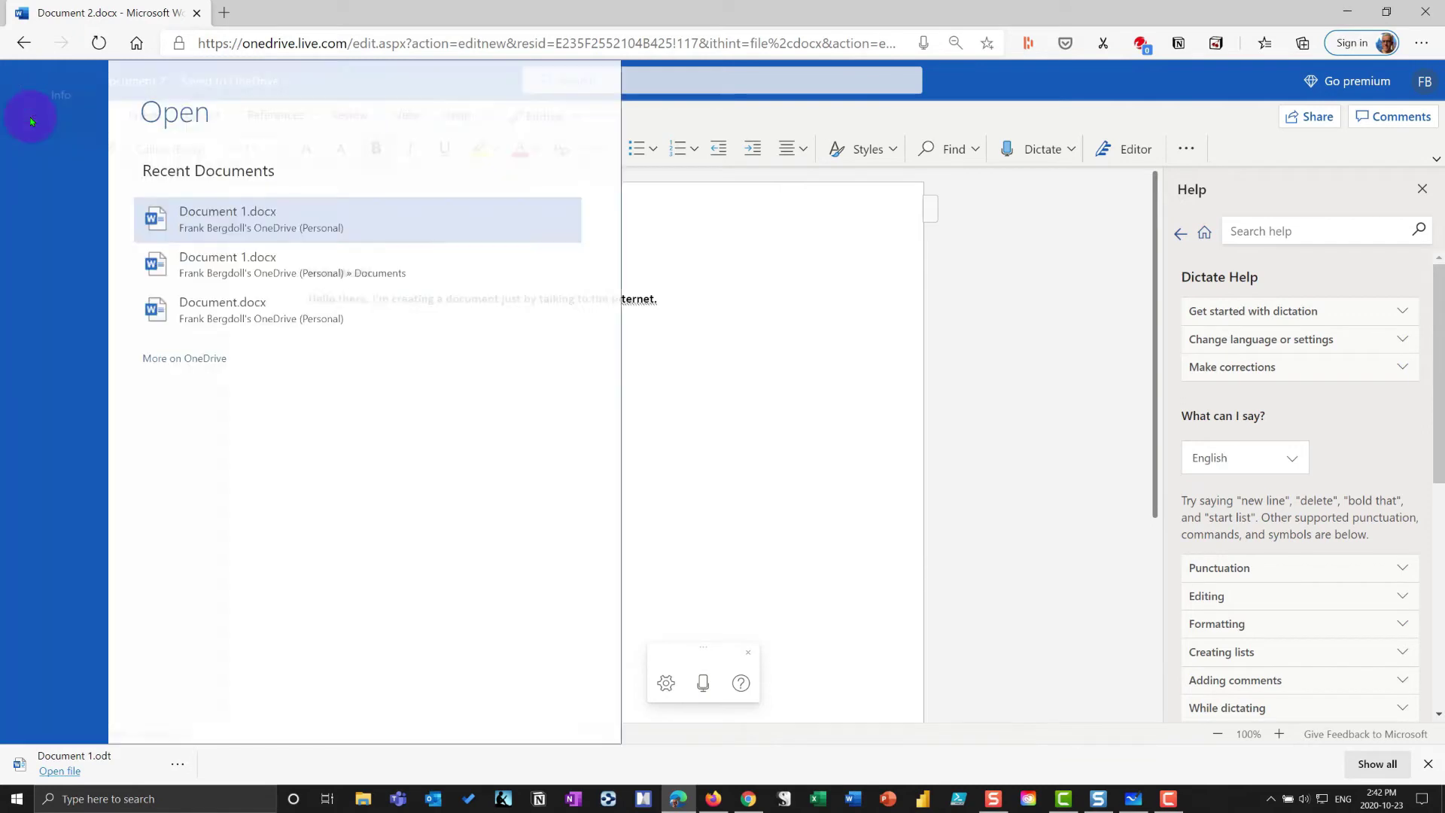
{"action": "left_click", "coordinate": [51, 275]}
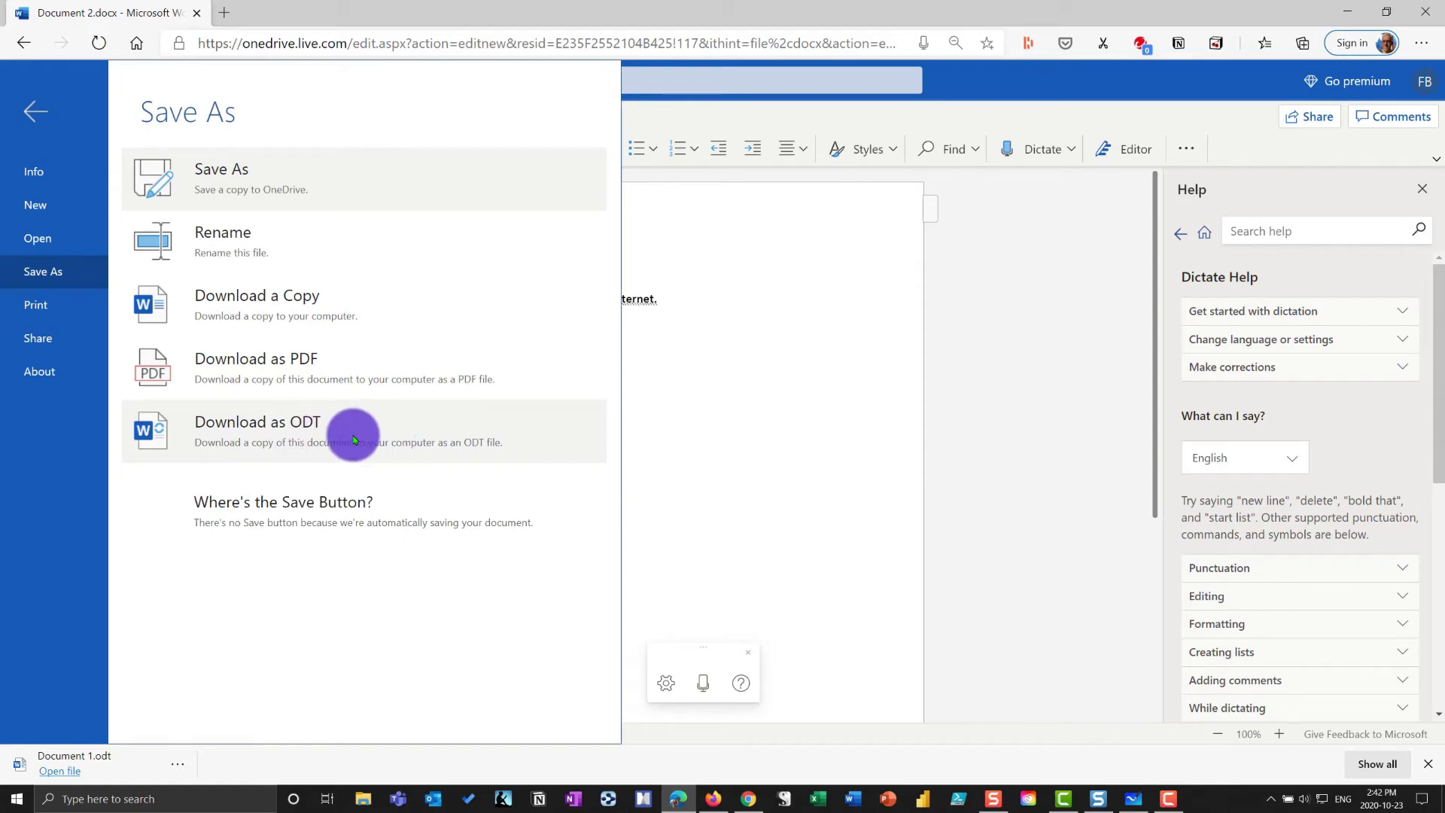
{"action": "left_click", "coordinate": [308, 438]}
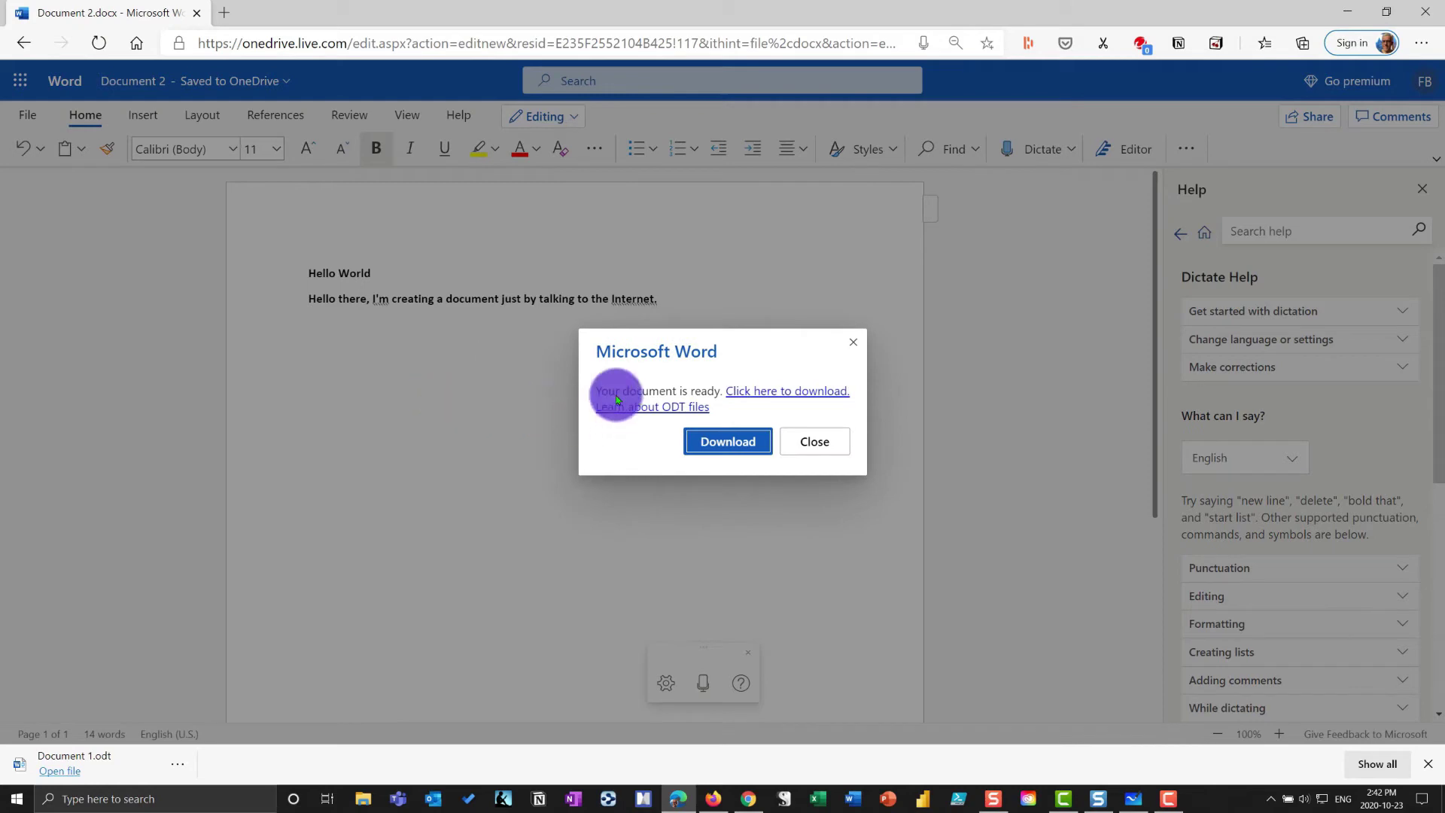
{"action": "left_click", "coordinate": [728, 443]}
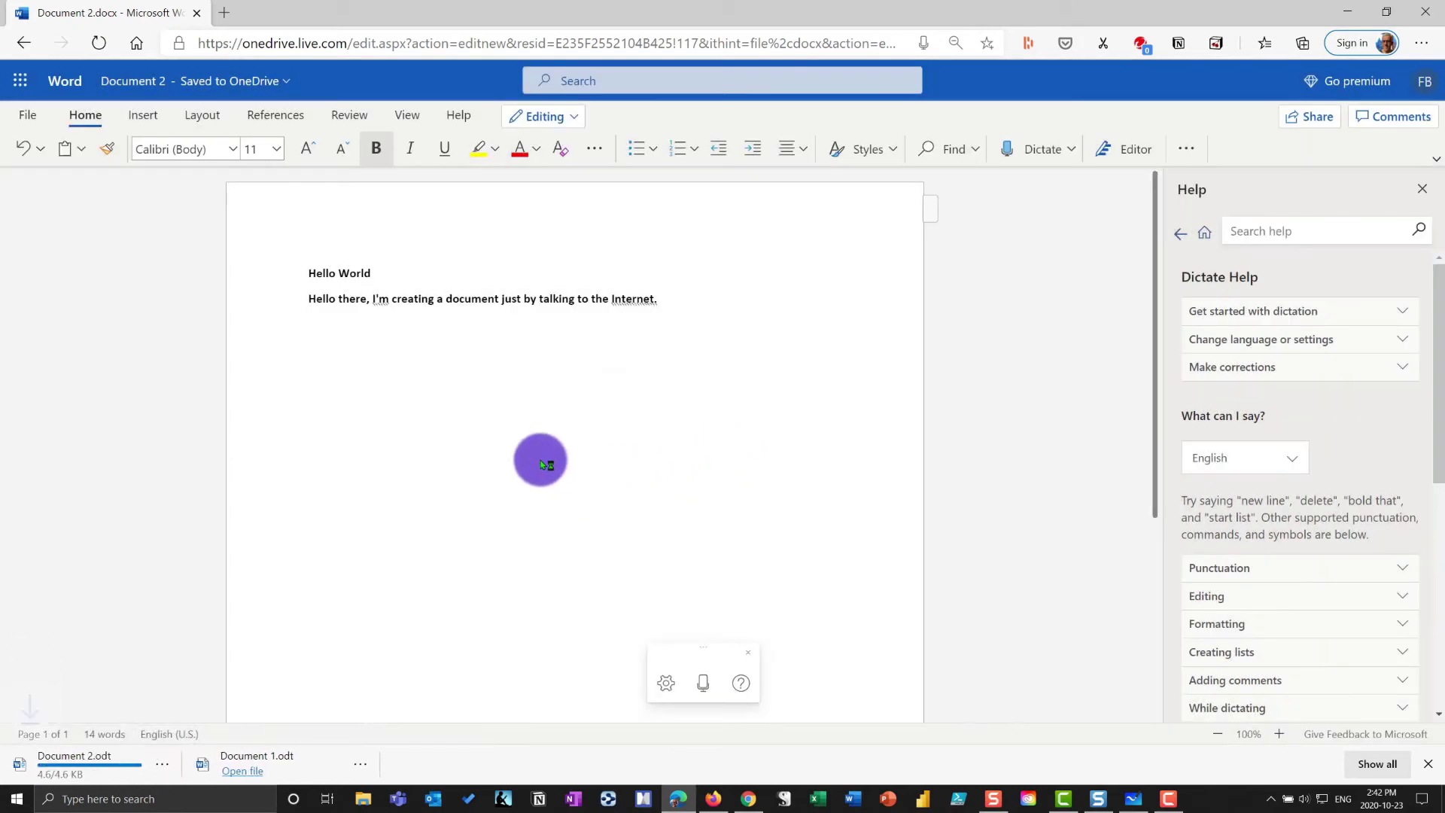
{"action": "left_click", "coordinate": [98, 771]}
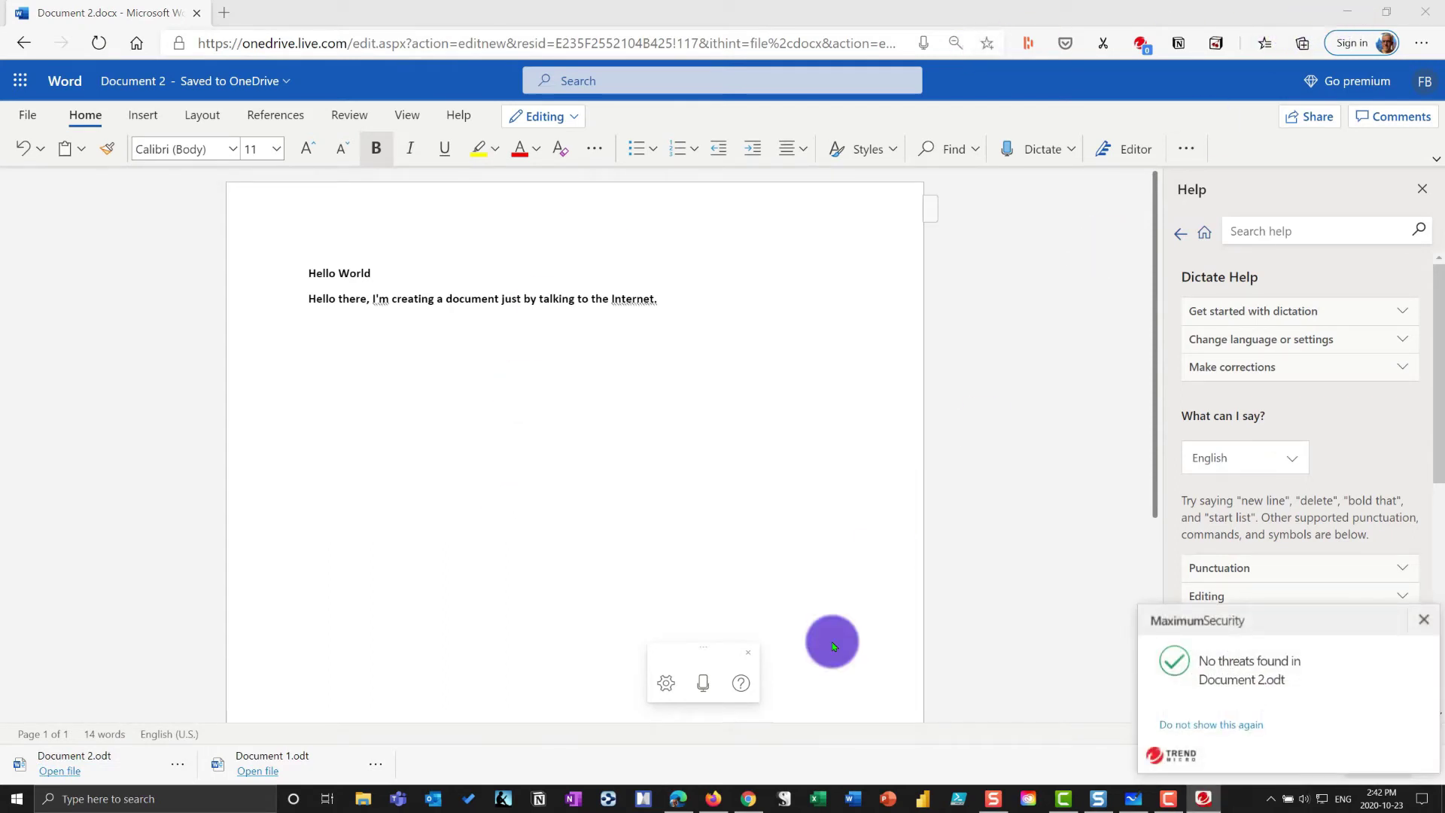
Step: Create a blank Google Docs document containing 'I like to share my ideas'
{"action": "left_click", "coordinate": [748, 799]}
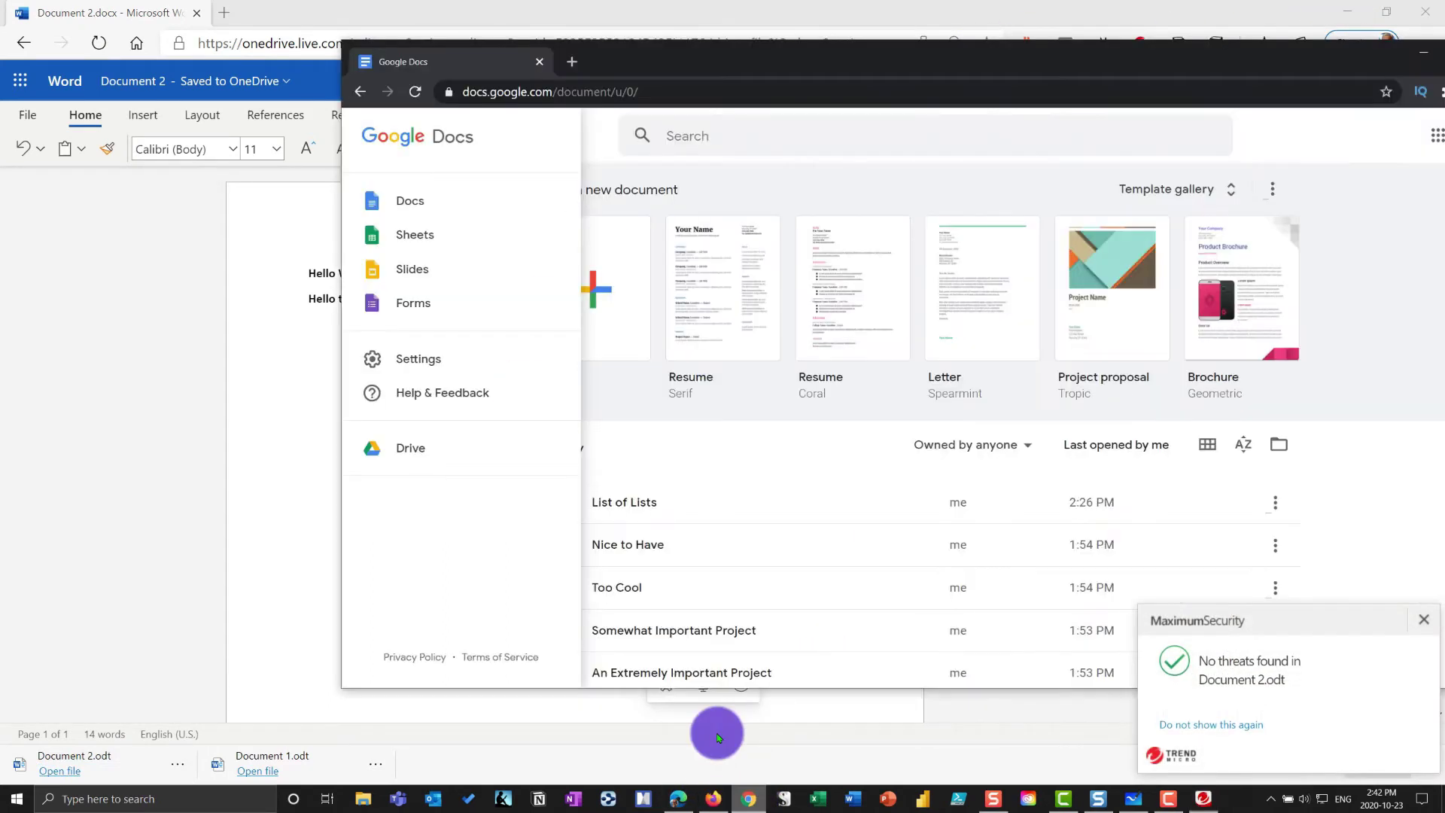
{"action": "left_click", "coordinate": [418, 202]}
{"action": "left_click", "coordinate": [602, 286]}
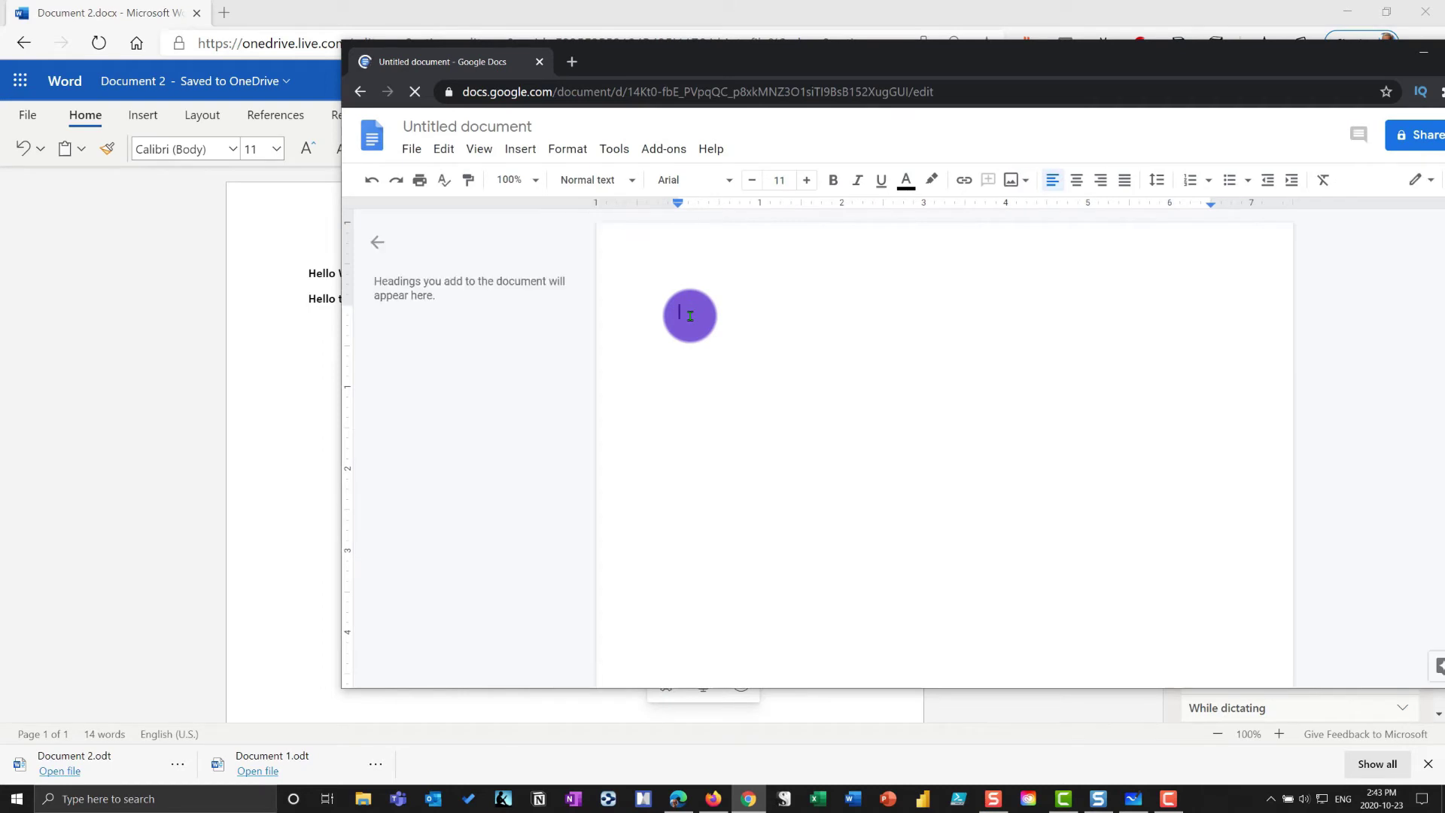
{"action": "type", "text": "I like to share my ideas"}
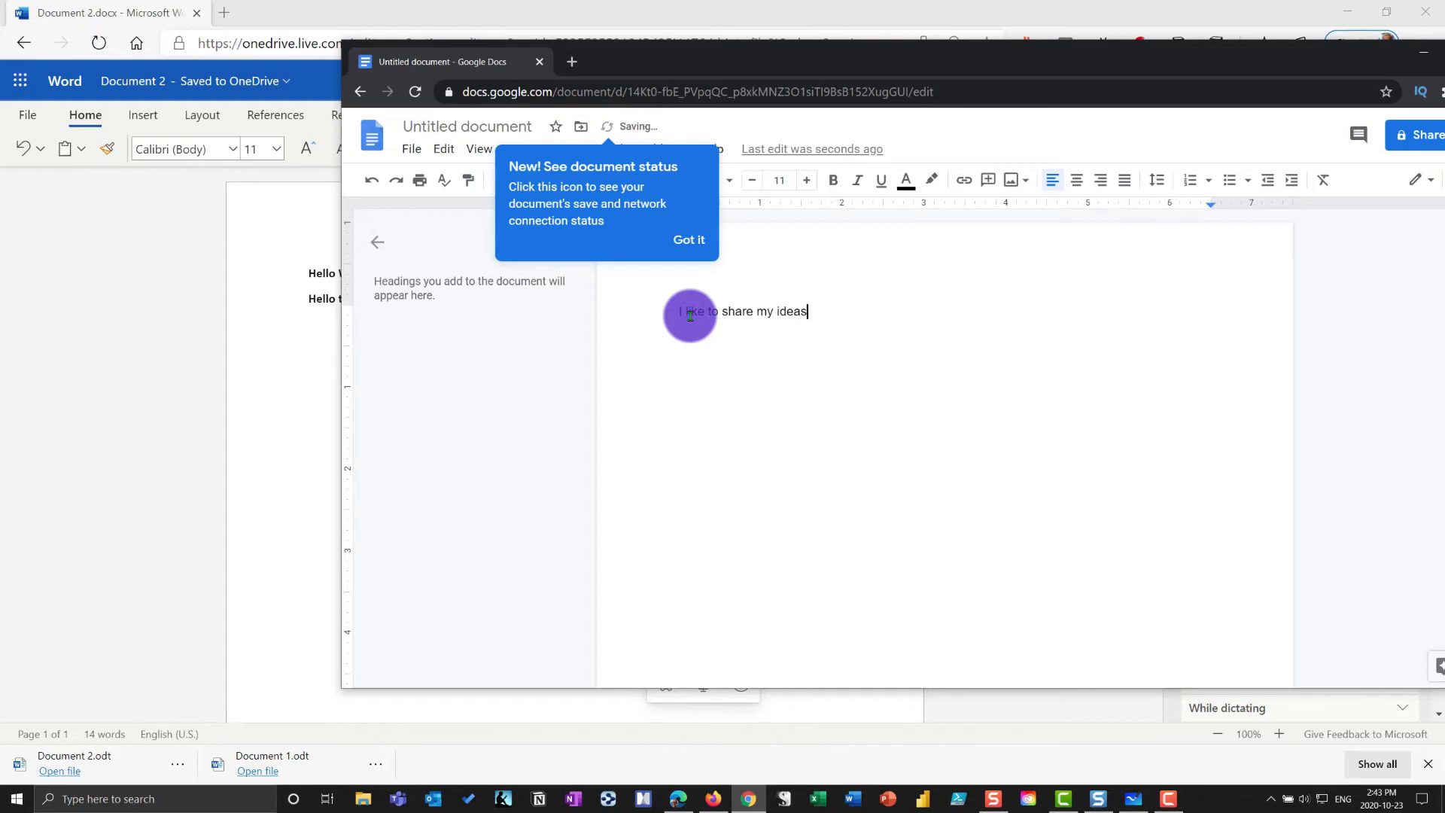
Step: Download the new document from the File > Download menu in the chosen format
{"action": "left_click", "coordinate": [412, 148]}
{"action": "mouse_move", "coordinate": [516, 343]}
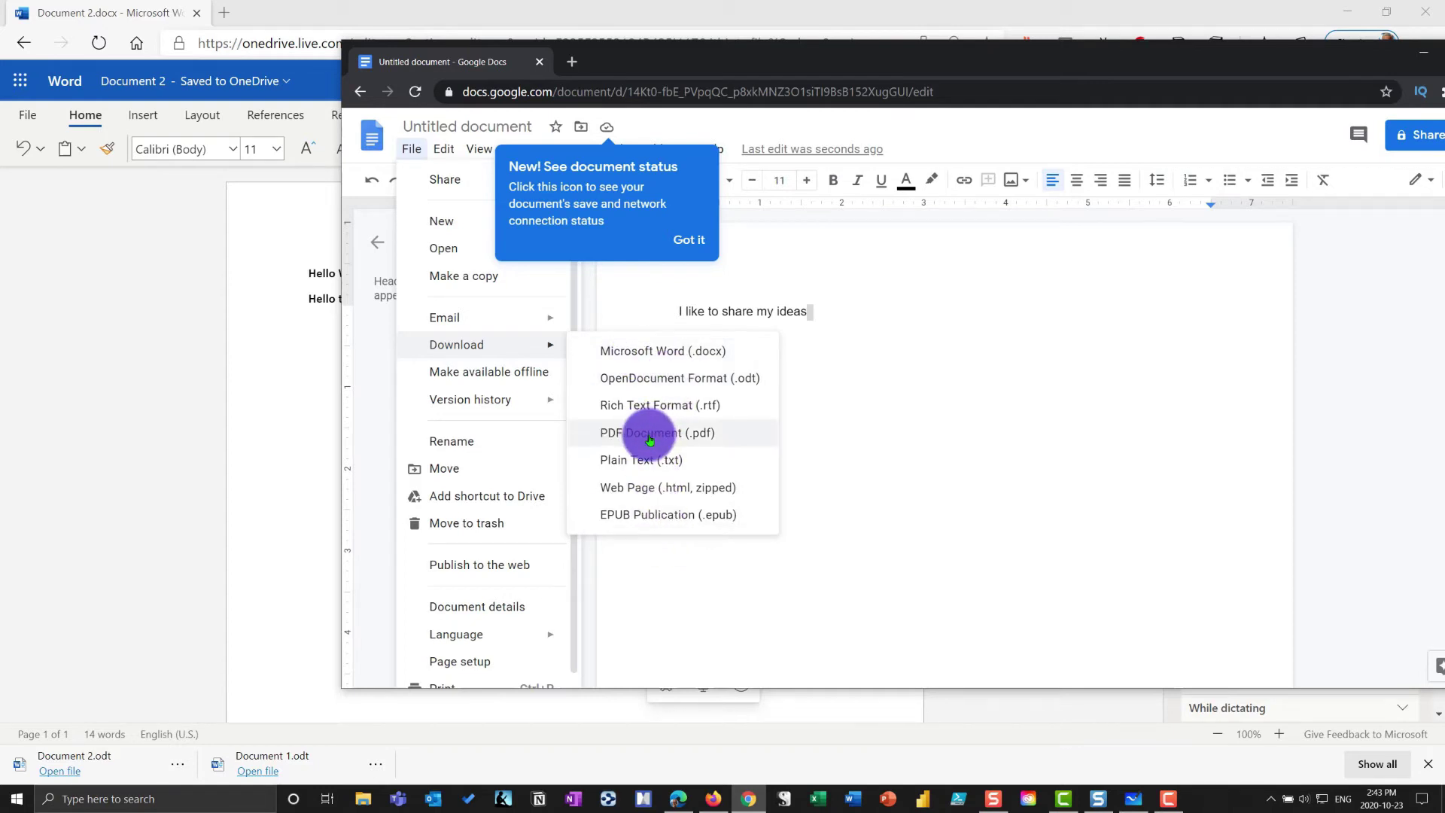
{"action": "left_click", "coordinate": [901, 419]}
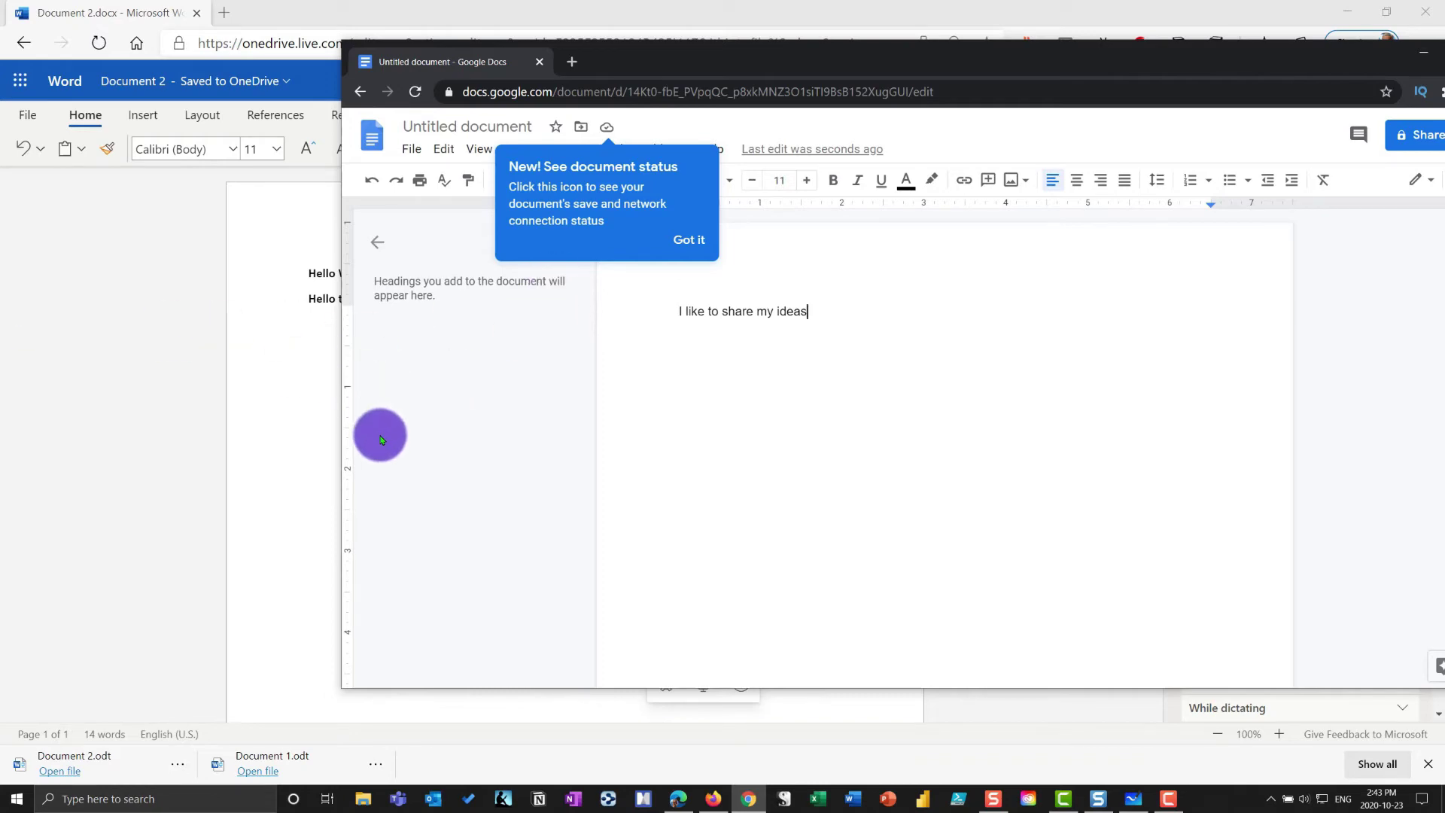
Step: Review the Whiteboard sketch and Word Online's Microsoft 365 app list, ending on LibreOffice's home page
{"action": "left_click", "coordinate": [714, 797]}
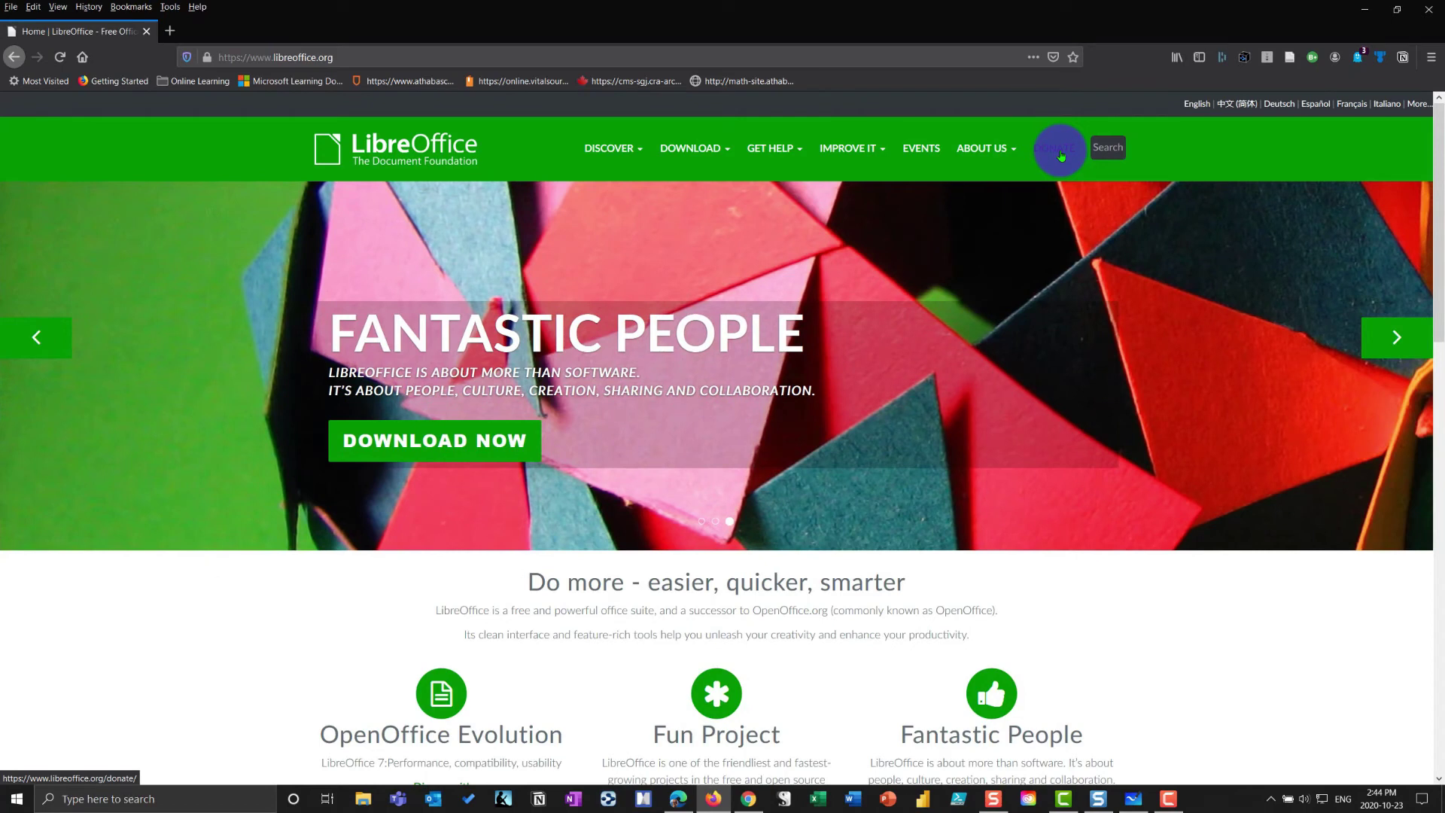
{"action": "left_click", "coordinate": [1133, 799]}
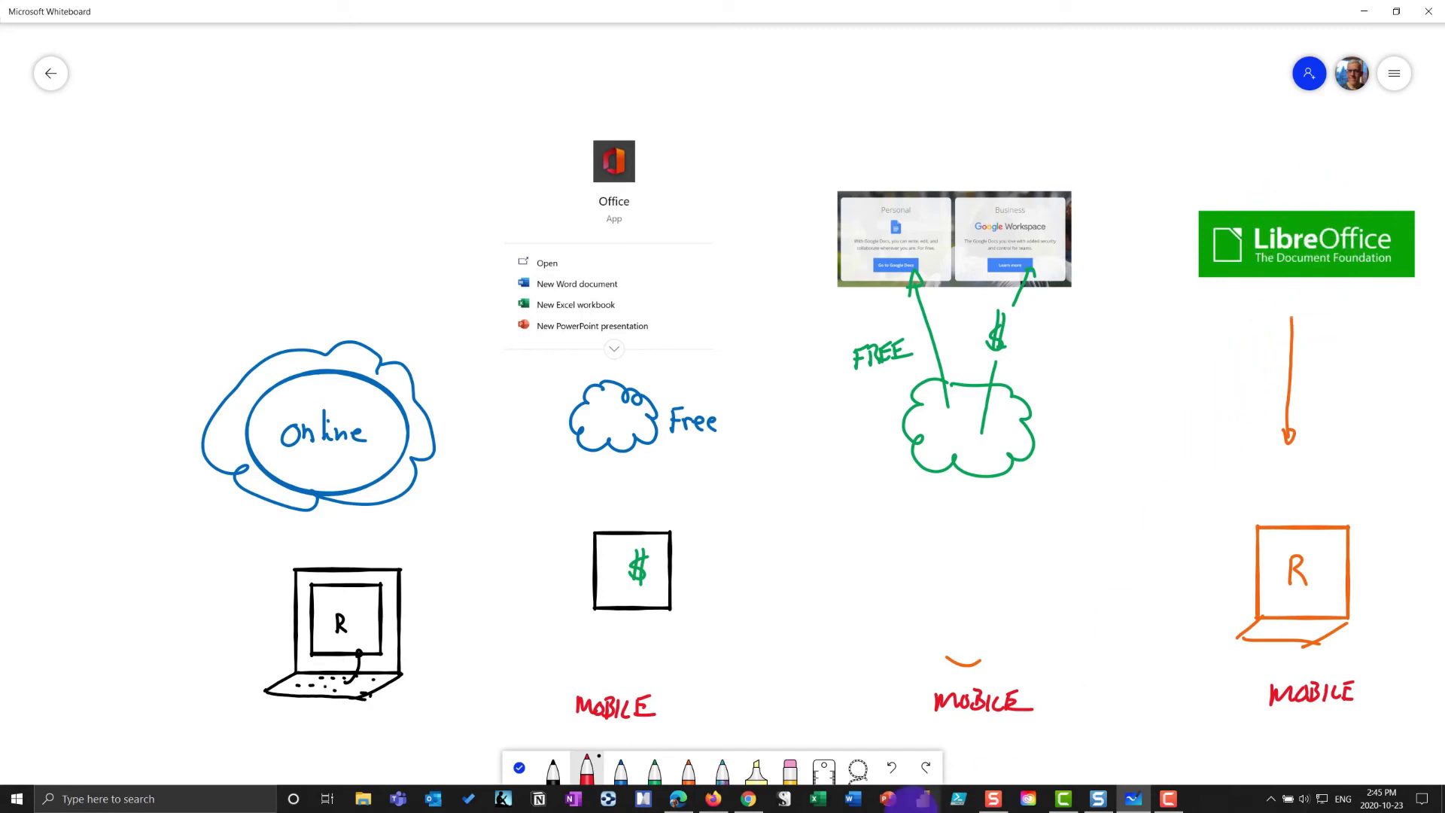
{"action": "left_click", "coordinate": [681, 800]}
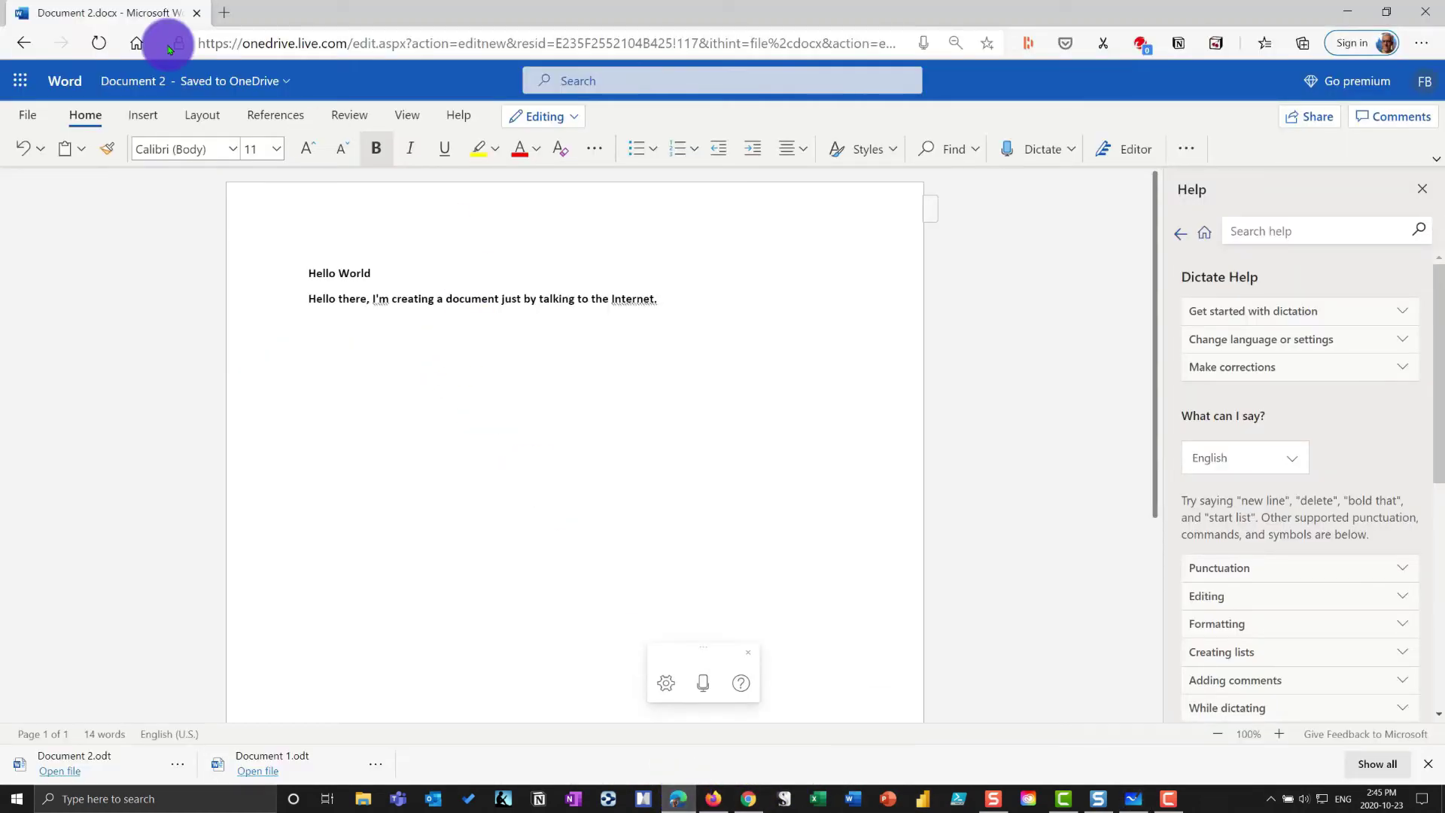
{"action": "left_click", "coordinate": [22, 82]}
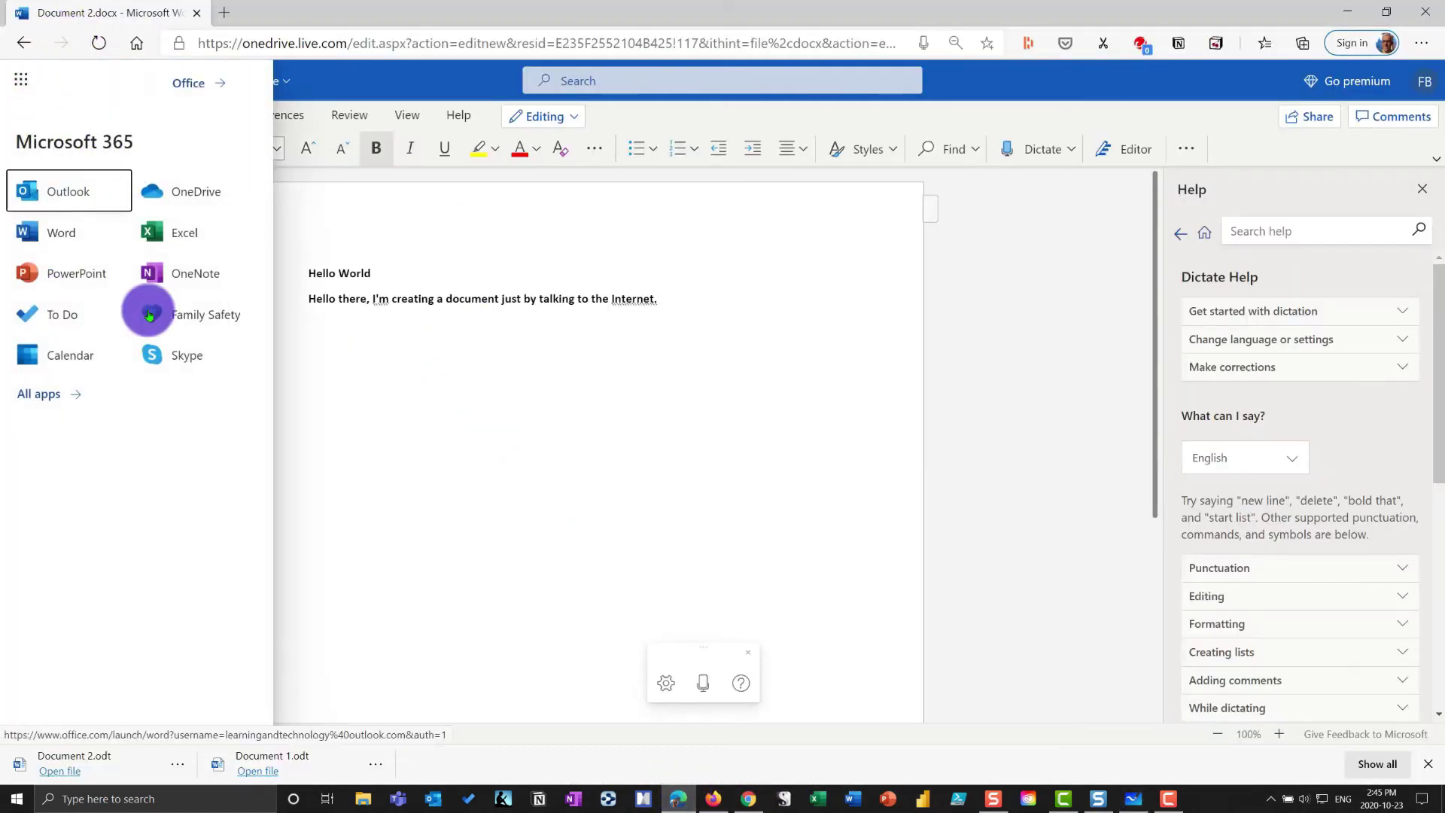
{"action": "left_click", "coordinate": [715, 796]}
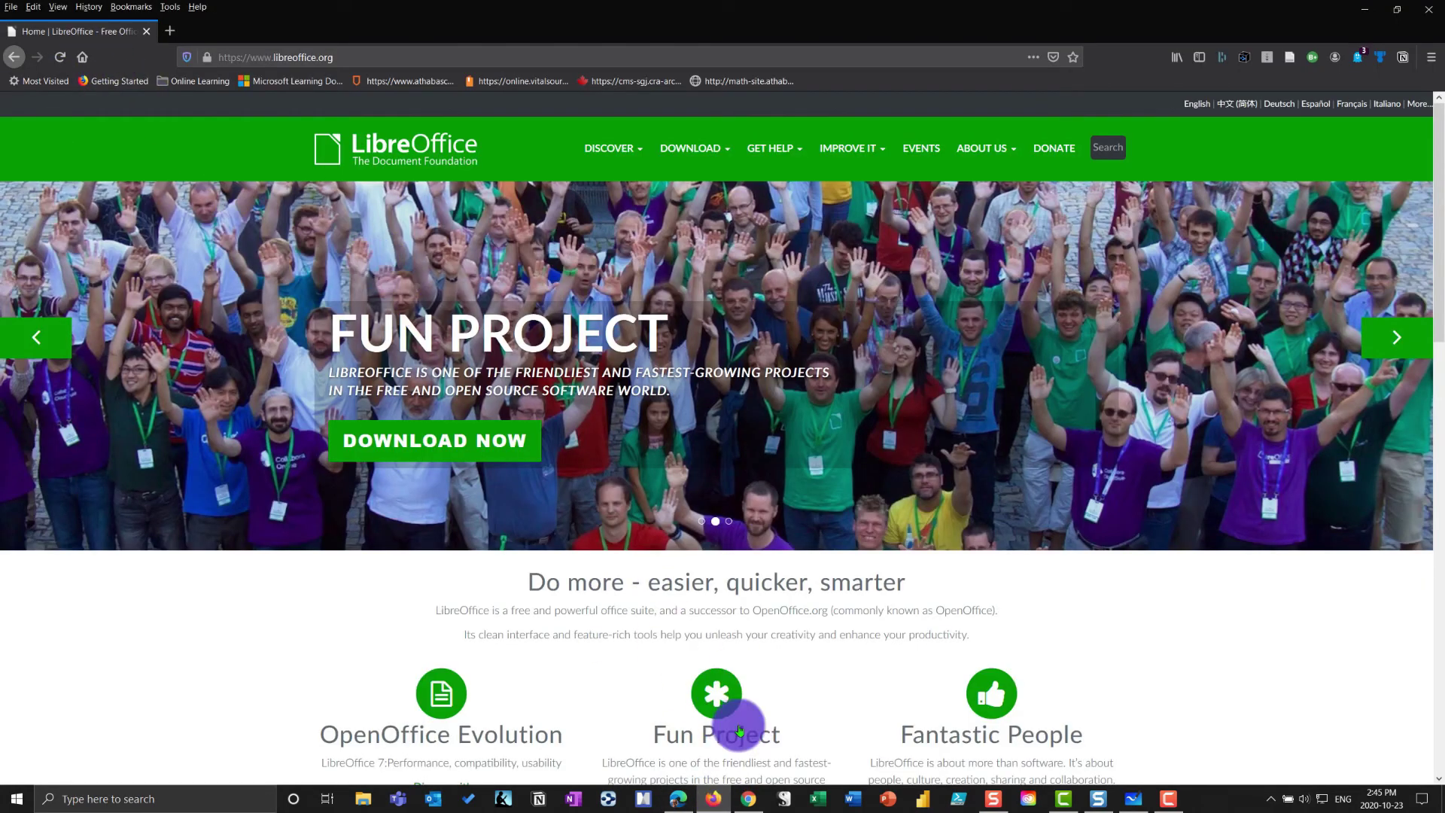
Step: Return Google Docs to its home page, then go back to the LibreOffice site
{"action": "left_click", "coordinate": [748, 799]}
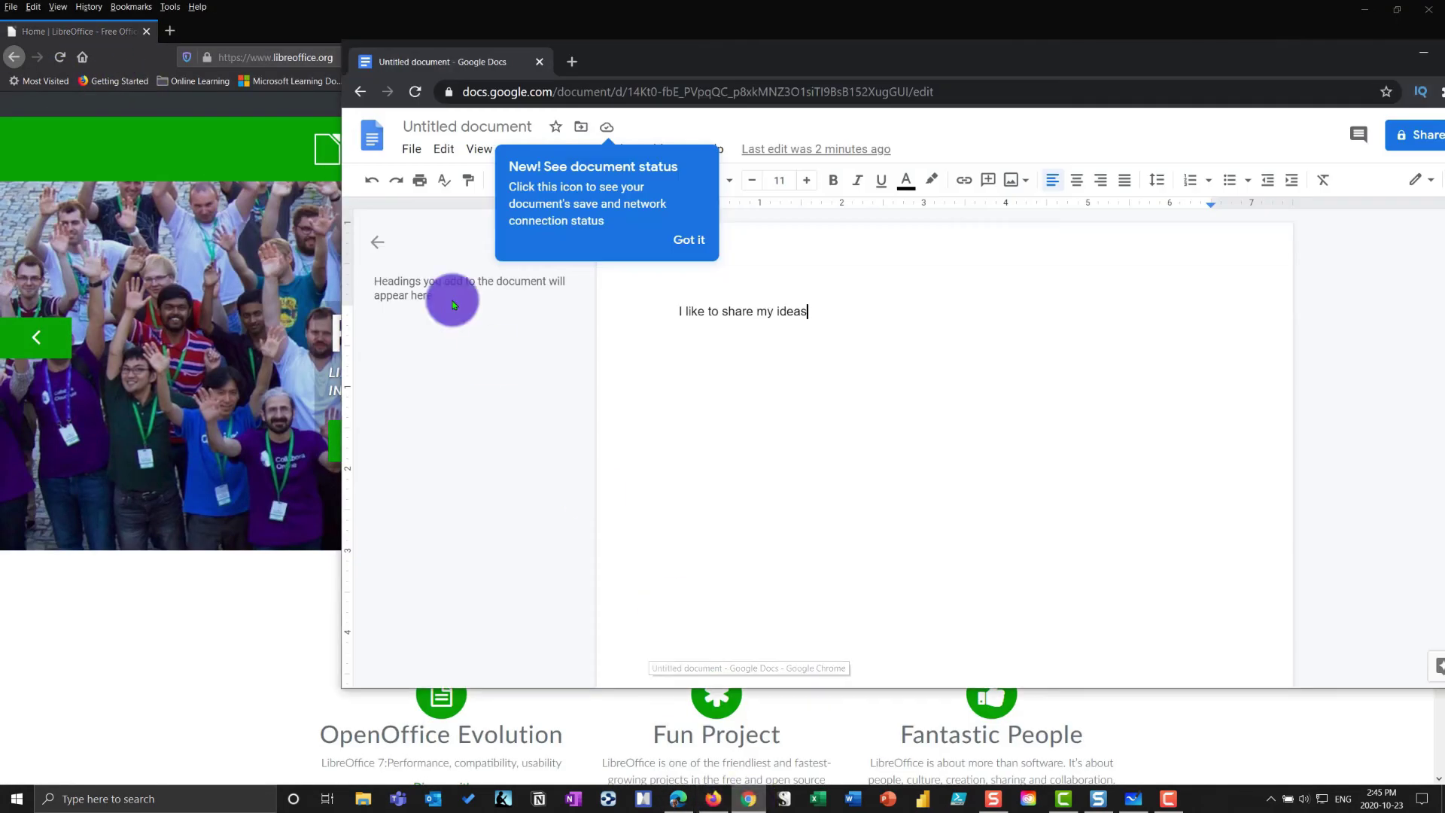
{"action": "left_click", "coordinate": [372, 135]}
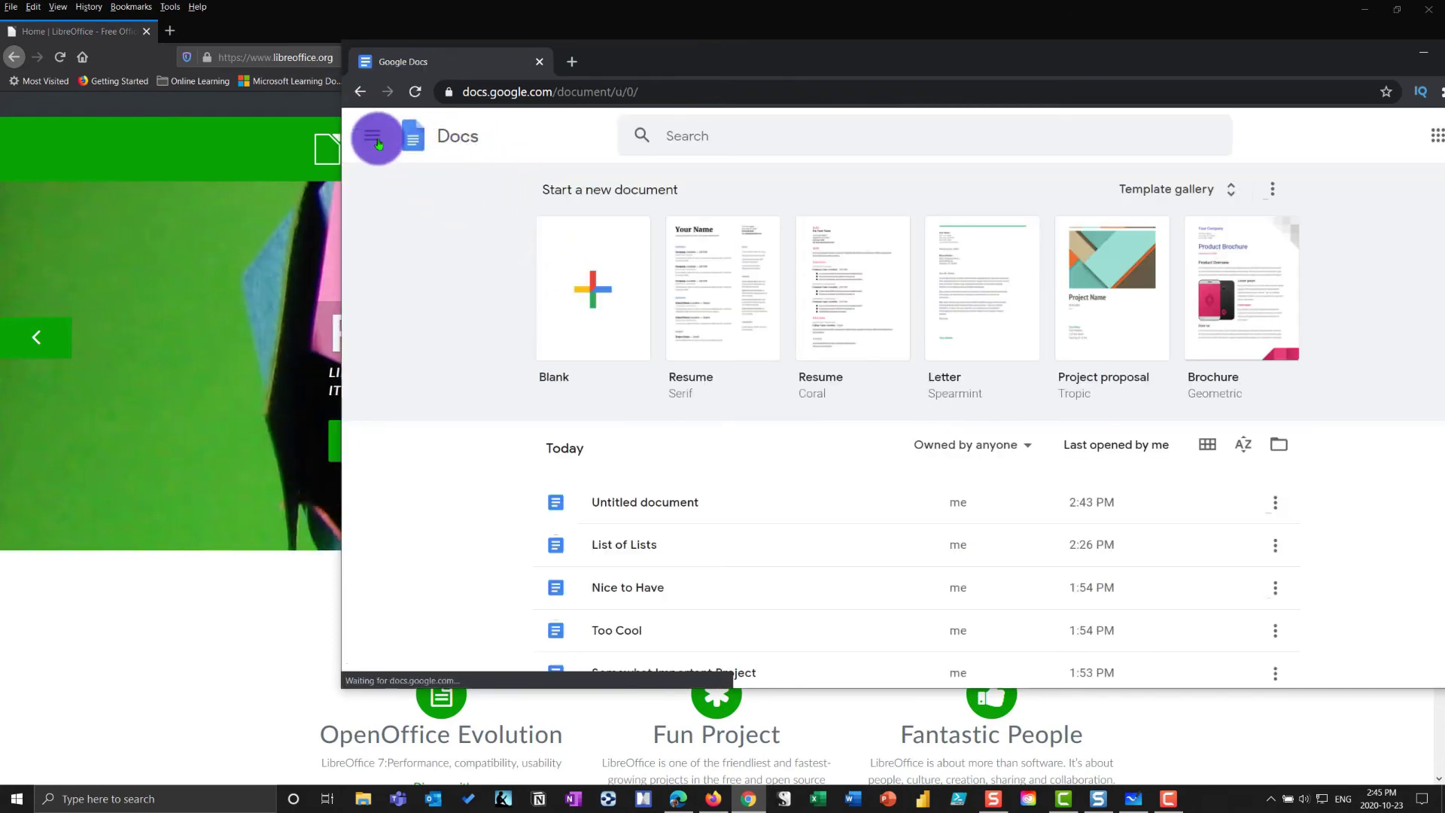
{"action": "left_click", "coordinate": [372, 135]}
{"action": "left_click", "coordinate": [256, 644]}
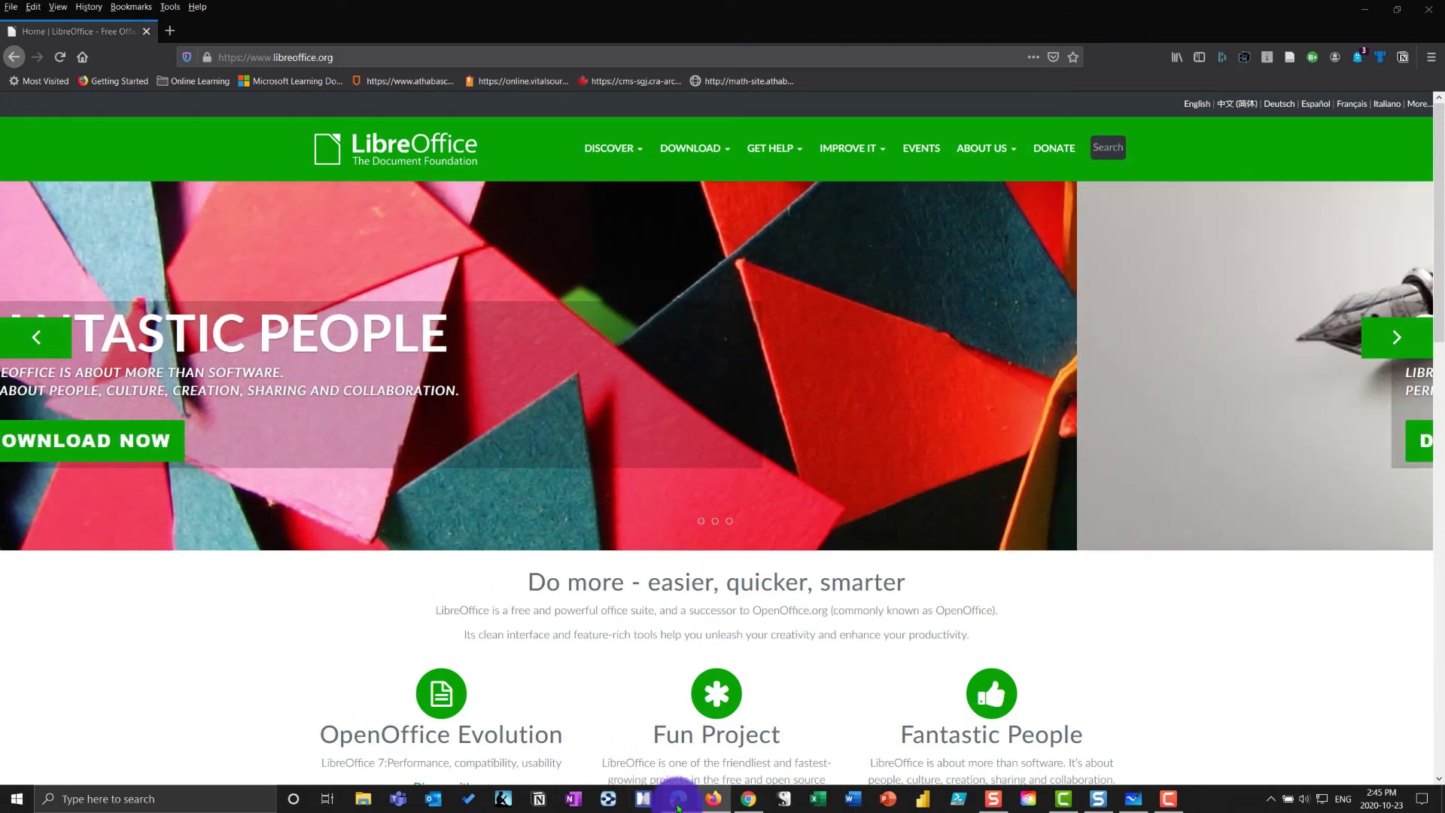
Step: Close the Microsoft 365 apps list and the Word Online tab, leaving Edge on a blank tab
{"action": "left_click", "coordinate": [678, 798]}
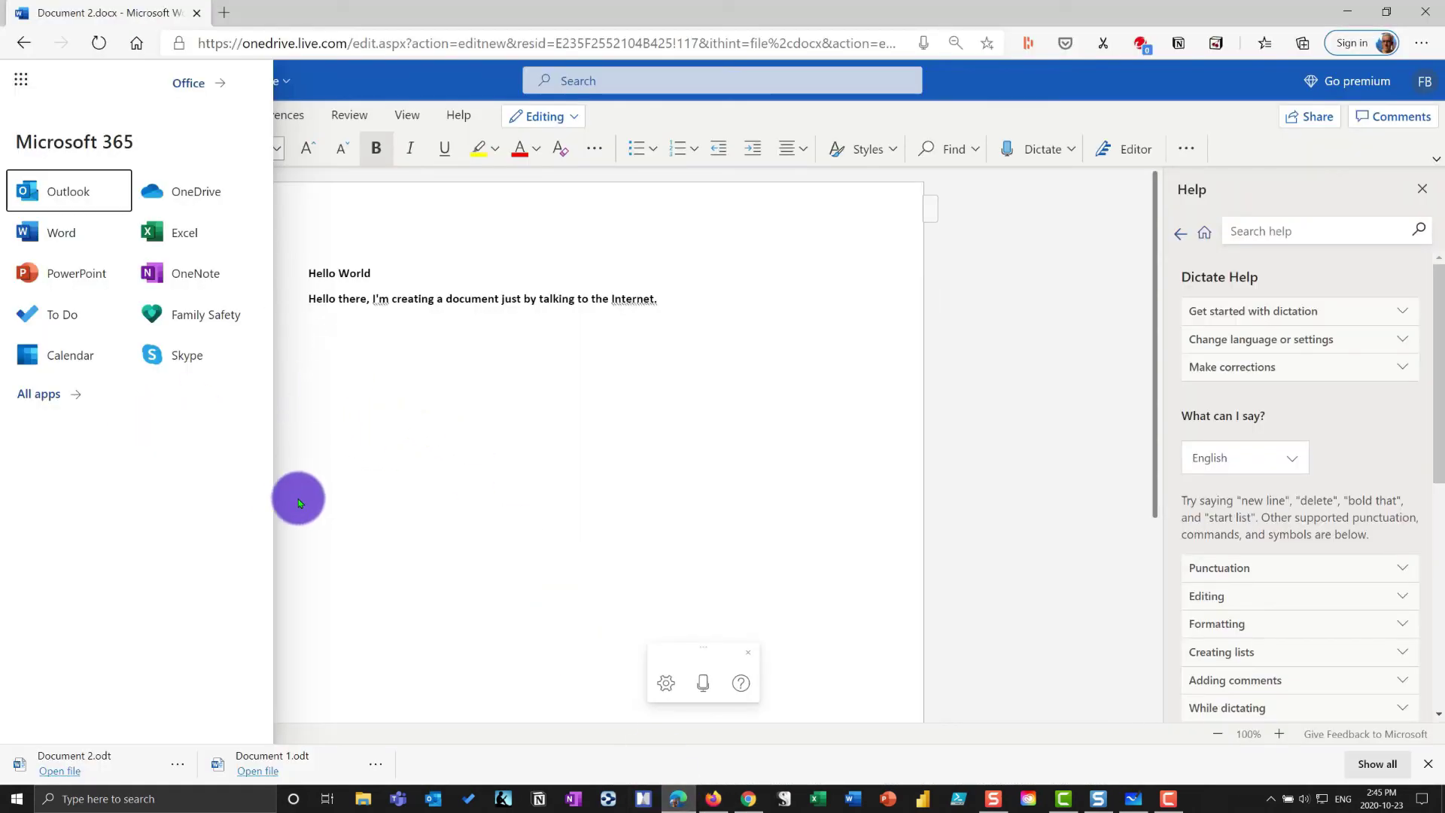
{"action": "left_click", "coordinate": [300, 508]}
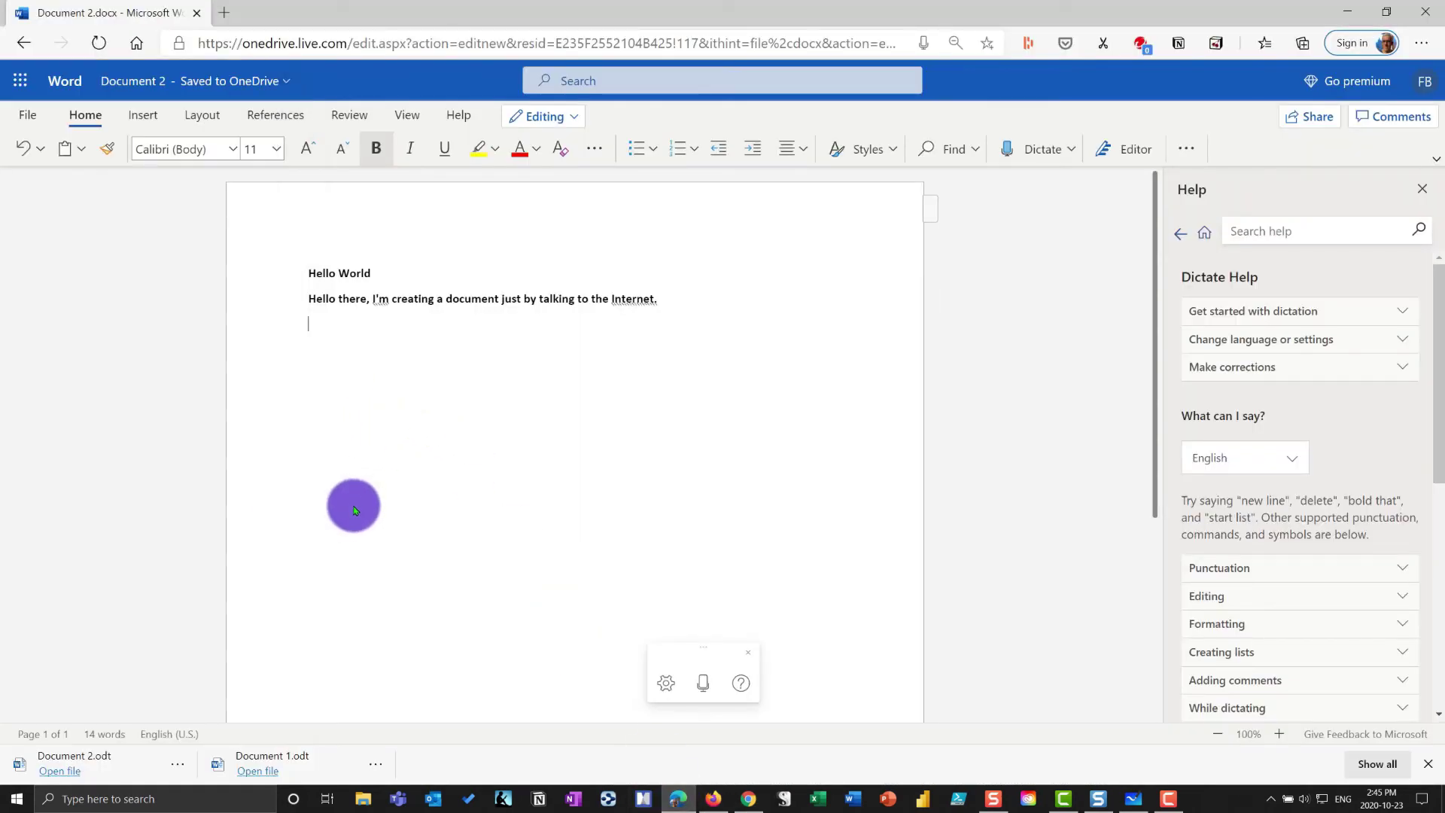
{"action": "left_click", "coordinate": [199, 15]}
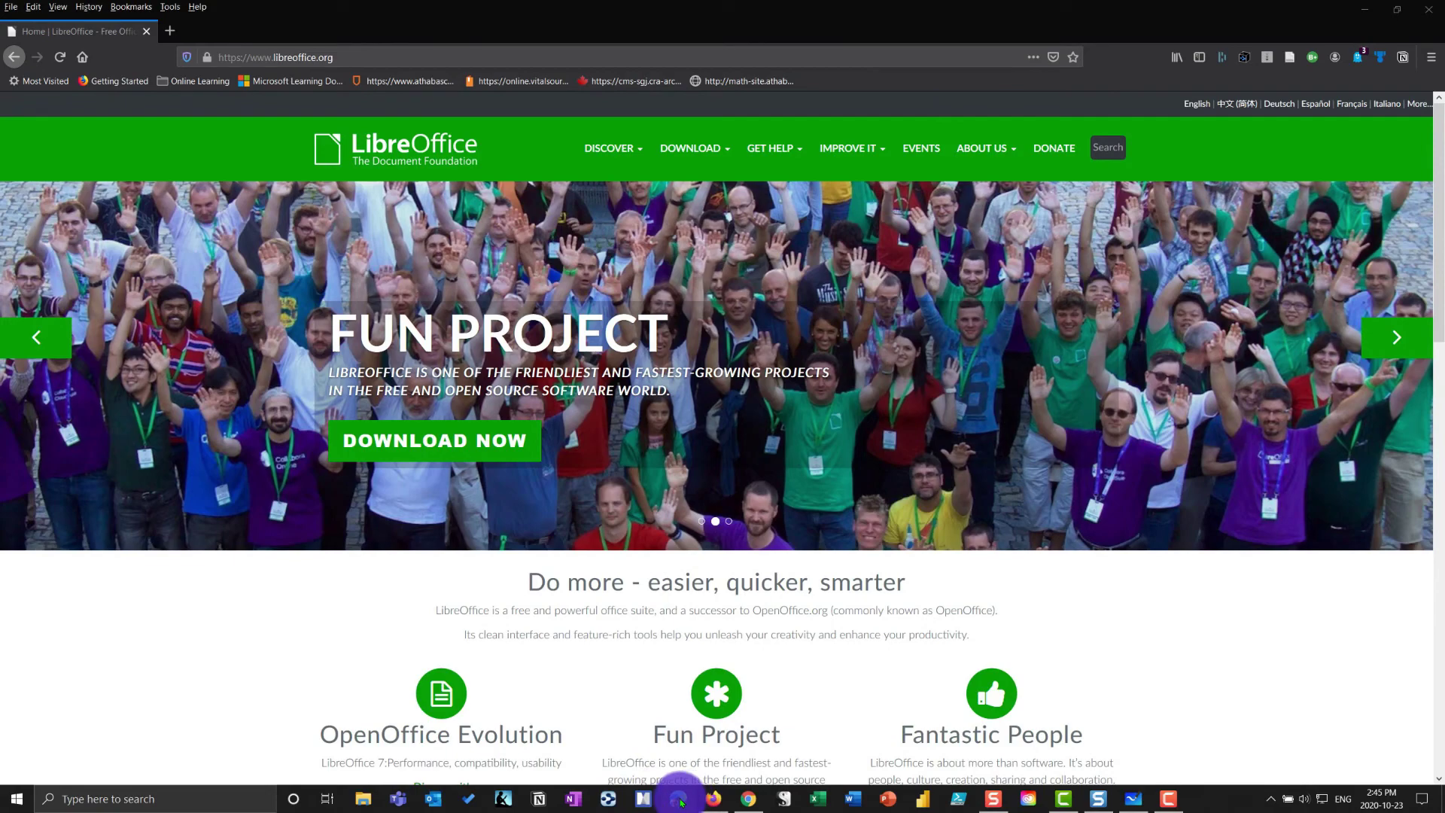
{"action": "left_click", "coordinate": [679, 799]}
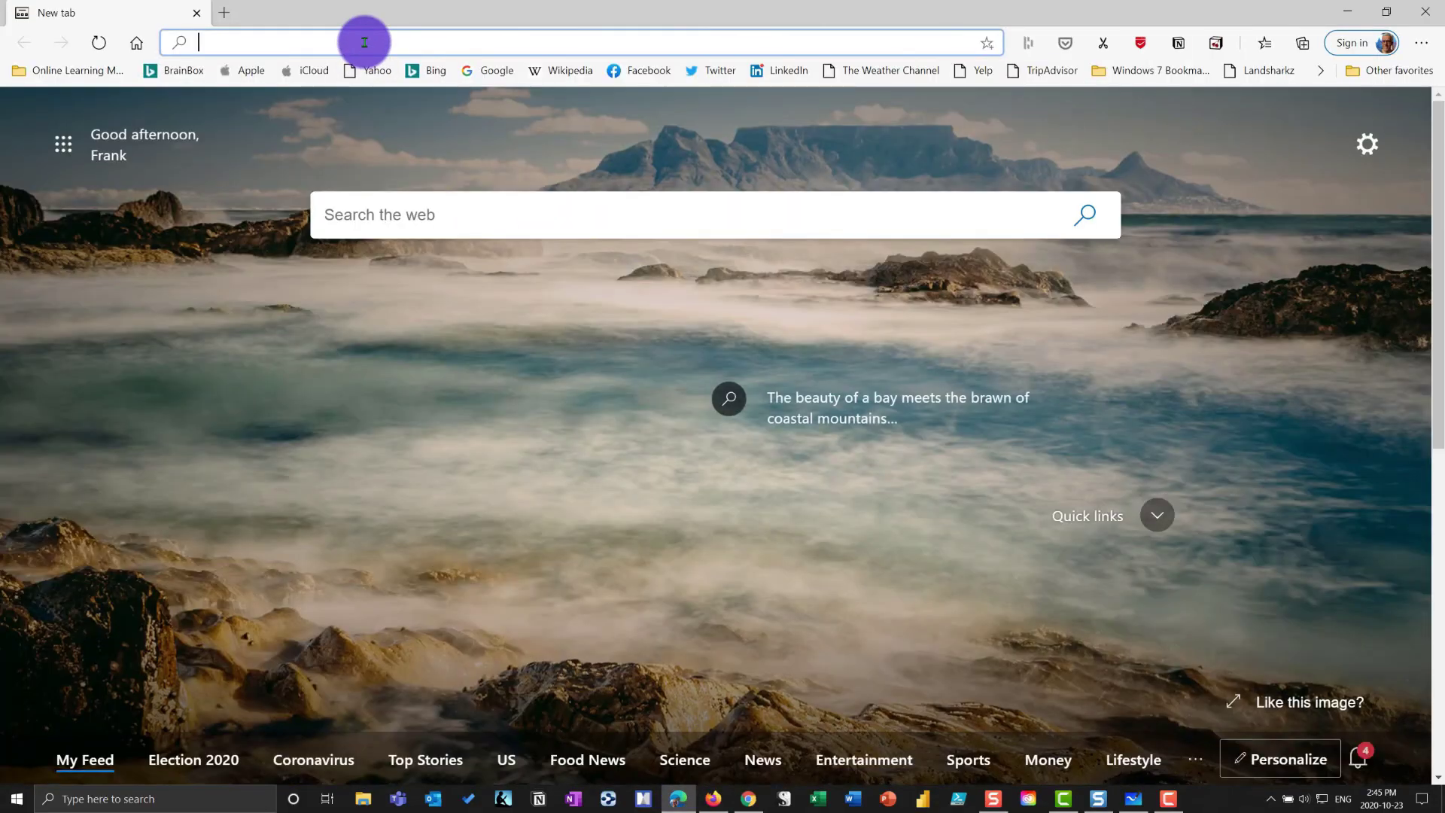
Step: Go to the Office site and choose to sign in with a different account
{"action": "type", "text": "offi e"}
{"action": "key", "text": "BackSpace"}
{"action": "key", "text": "BackSpace"}
{"action": "key", "text": "BackSpace"}
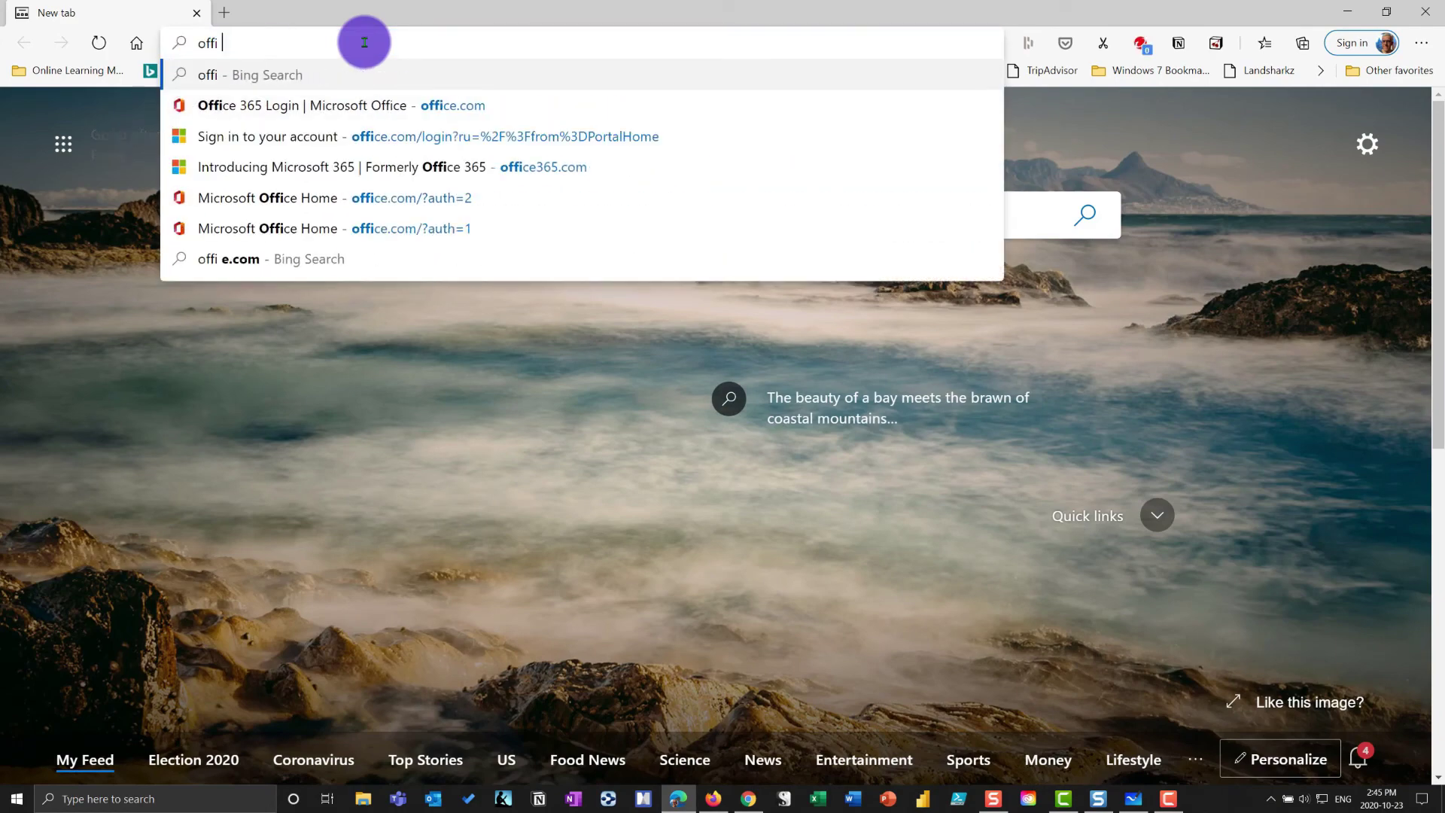
{"action": "type", "text": "ce"}
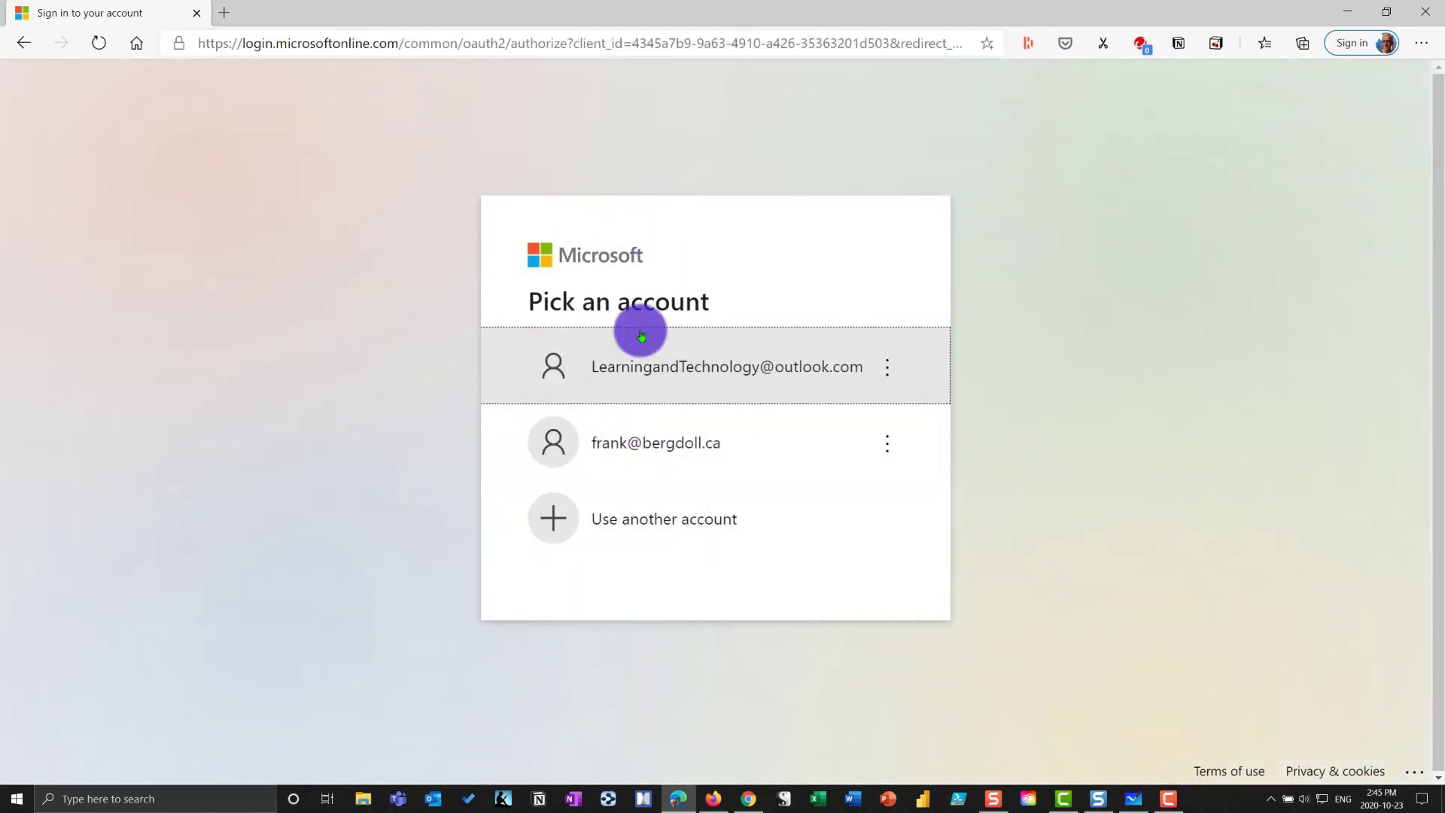
{"action": "left_click", "coordinate": [707, 378]}
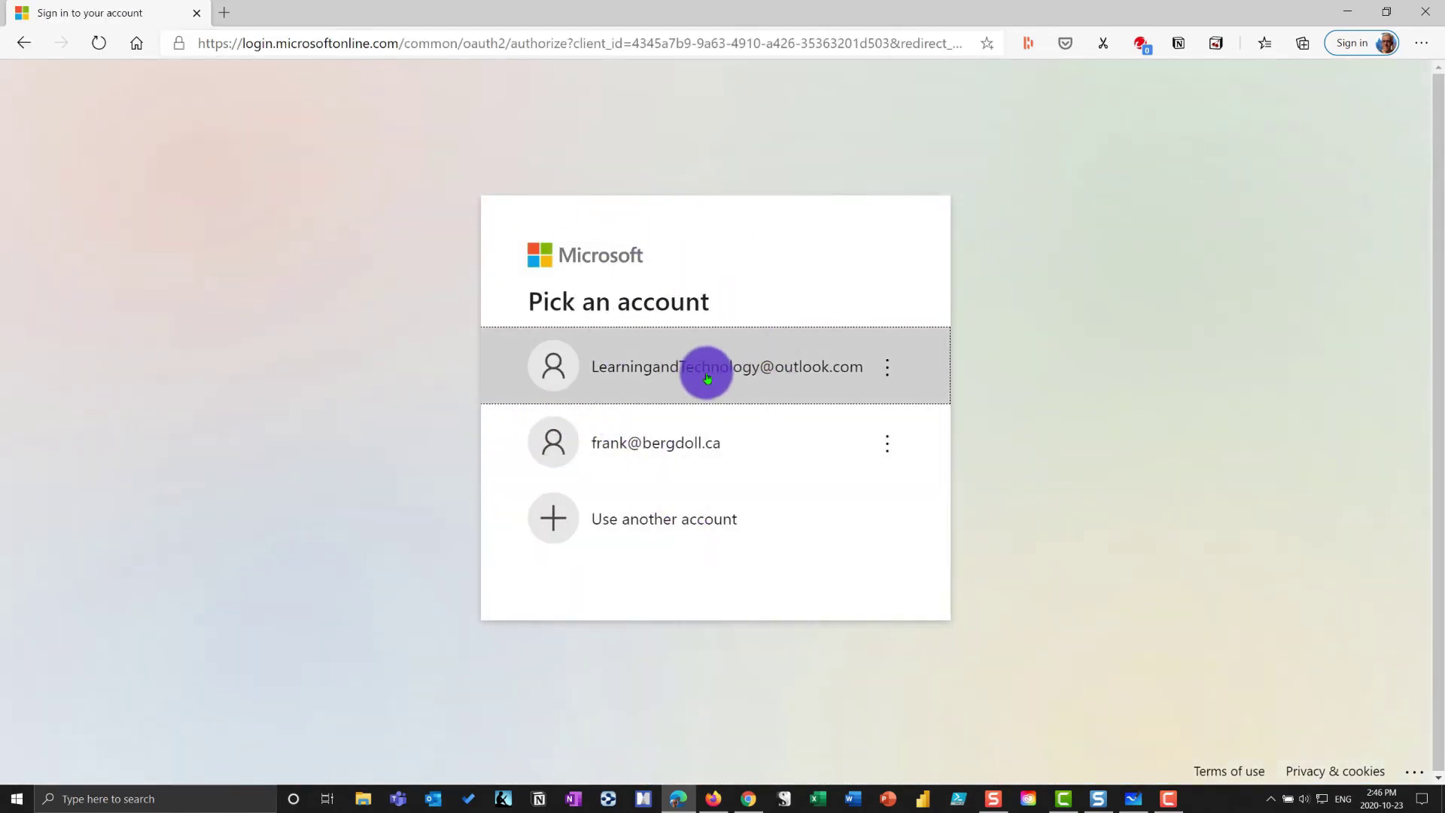
{"action": "left_click", "coordinate": [631, 534]}
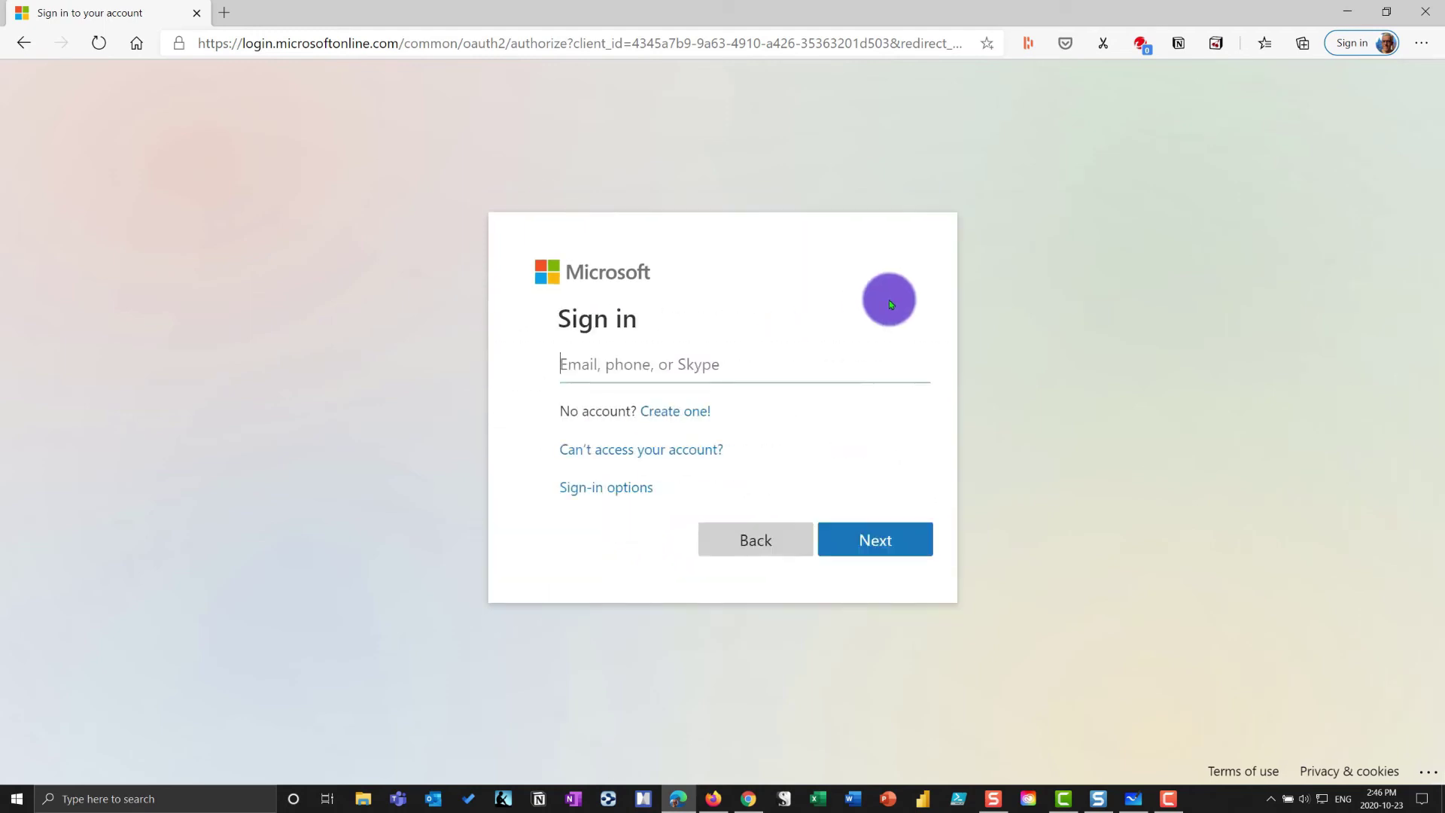
{"action": "left_click", "coordinate": [639, 419]}
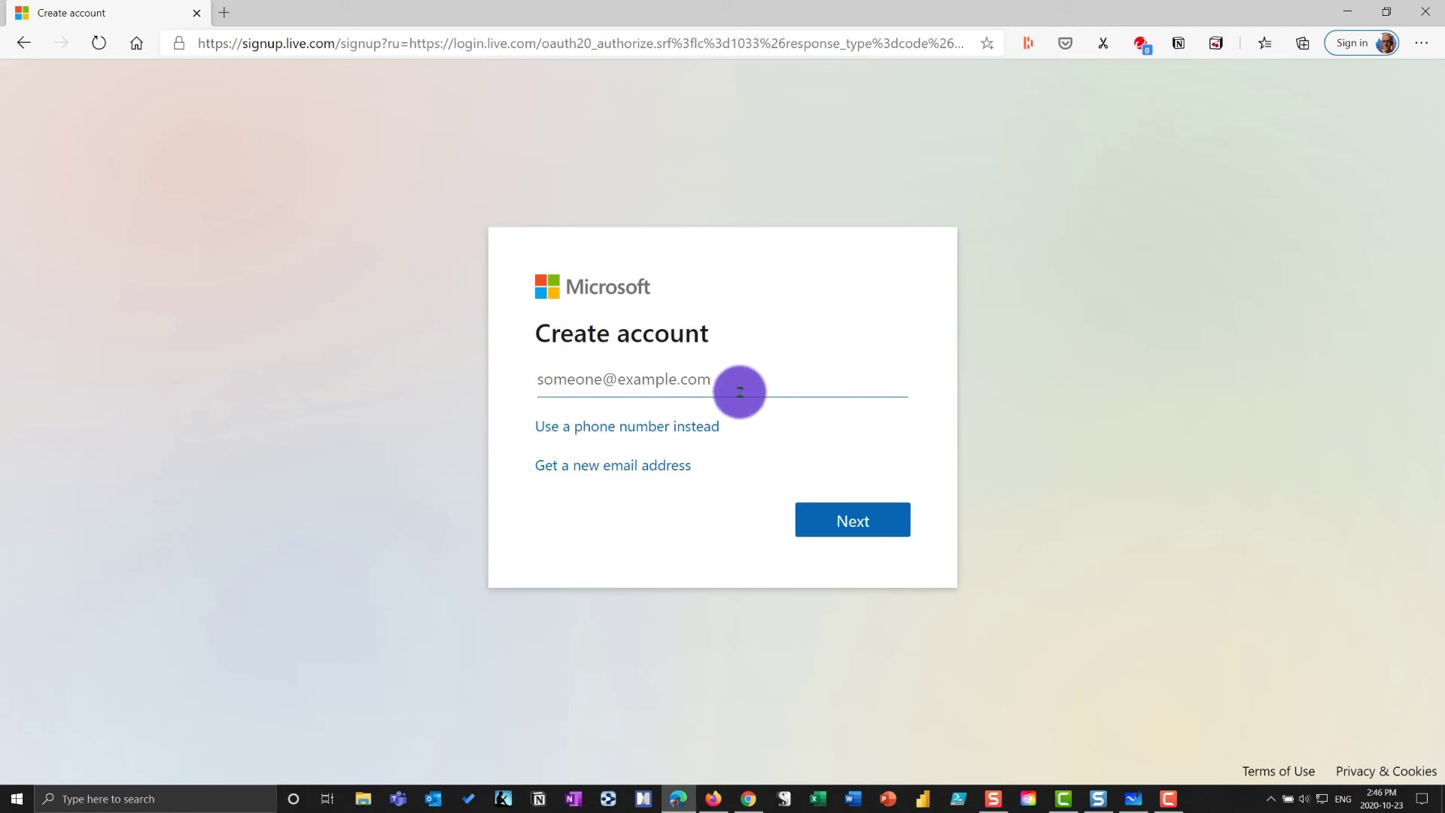
{"action": "left_click", "coordinate": [610, 470]}
{"action": "left_click", "coordinate": [911, 380]}
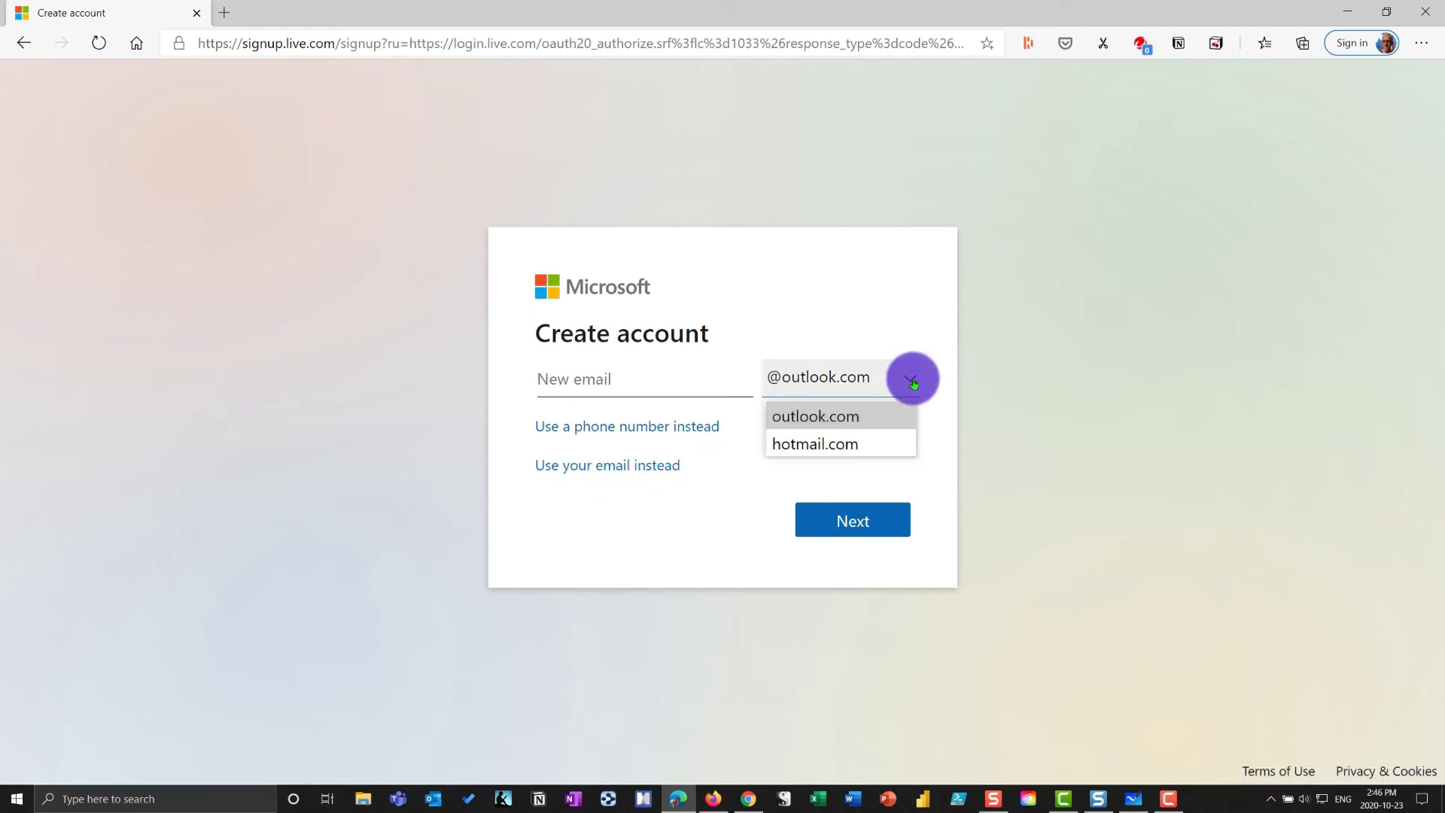
{"action": "left_click", "coordinate": [845, 415]}
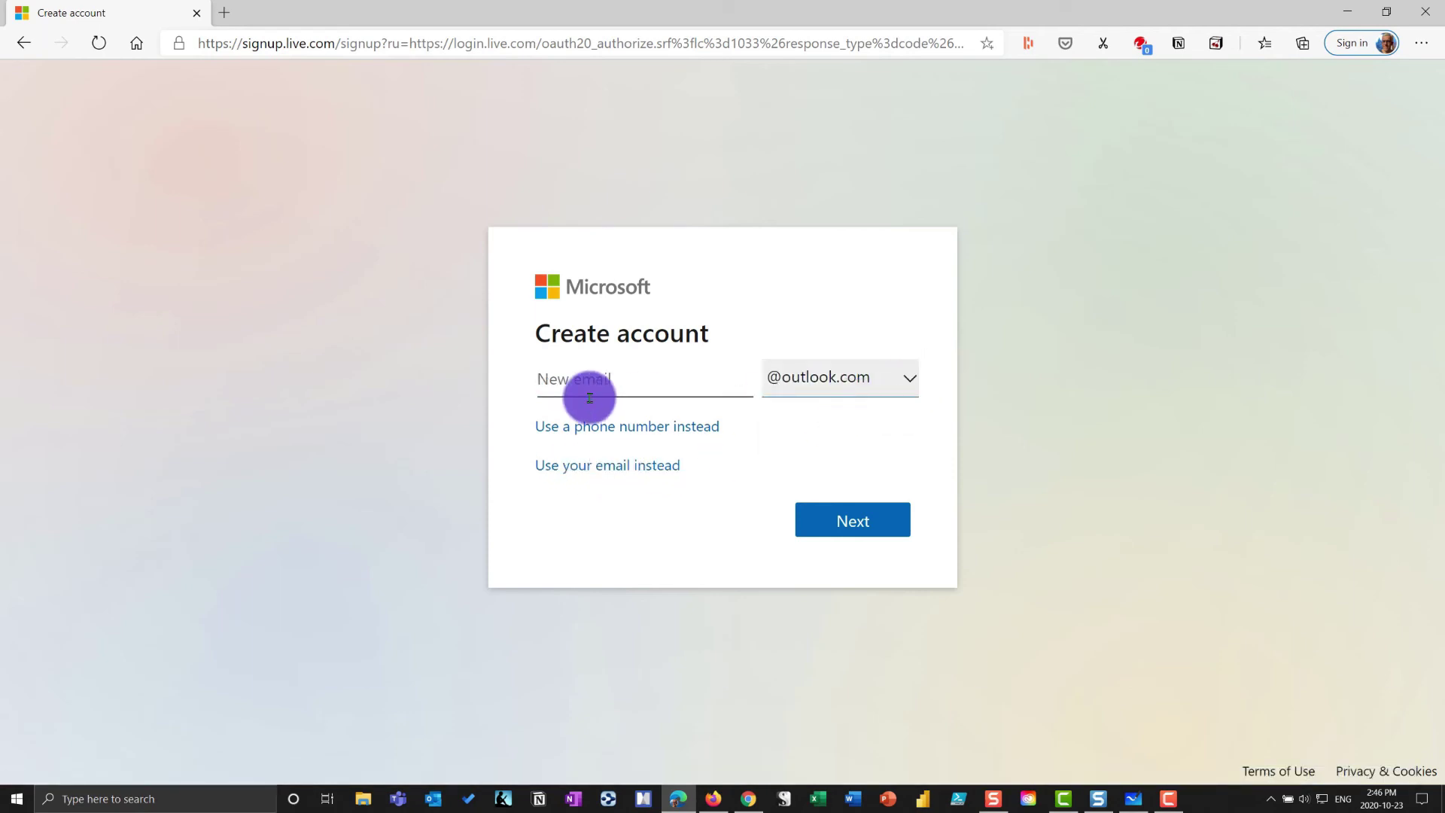
{"action": "left_click", "coordinate": [647, 380]}
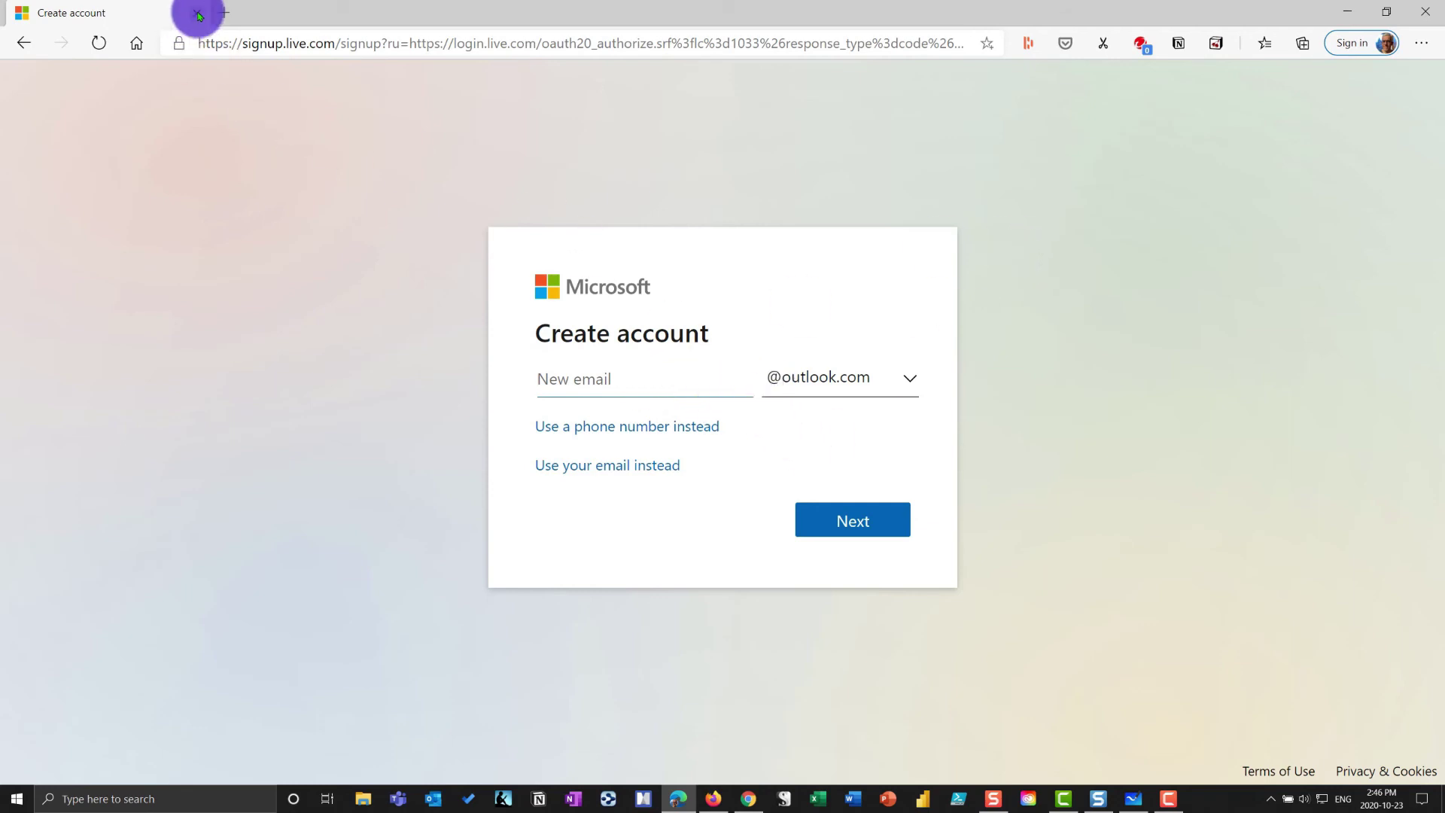
Step: Search 'office 365 login', open the office.com result, and sign in with the account password
{"action": "left_click", "coordinate": [237, 47]}
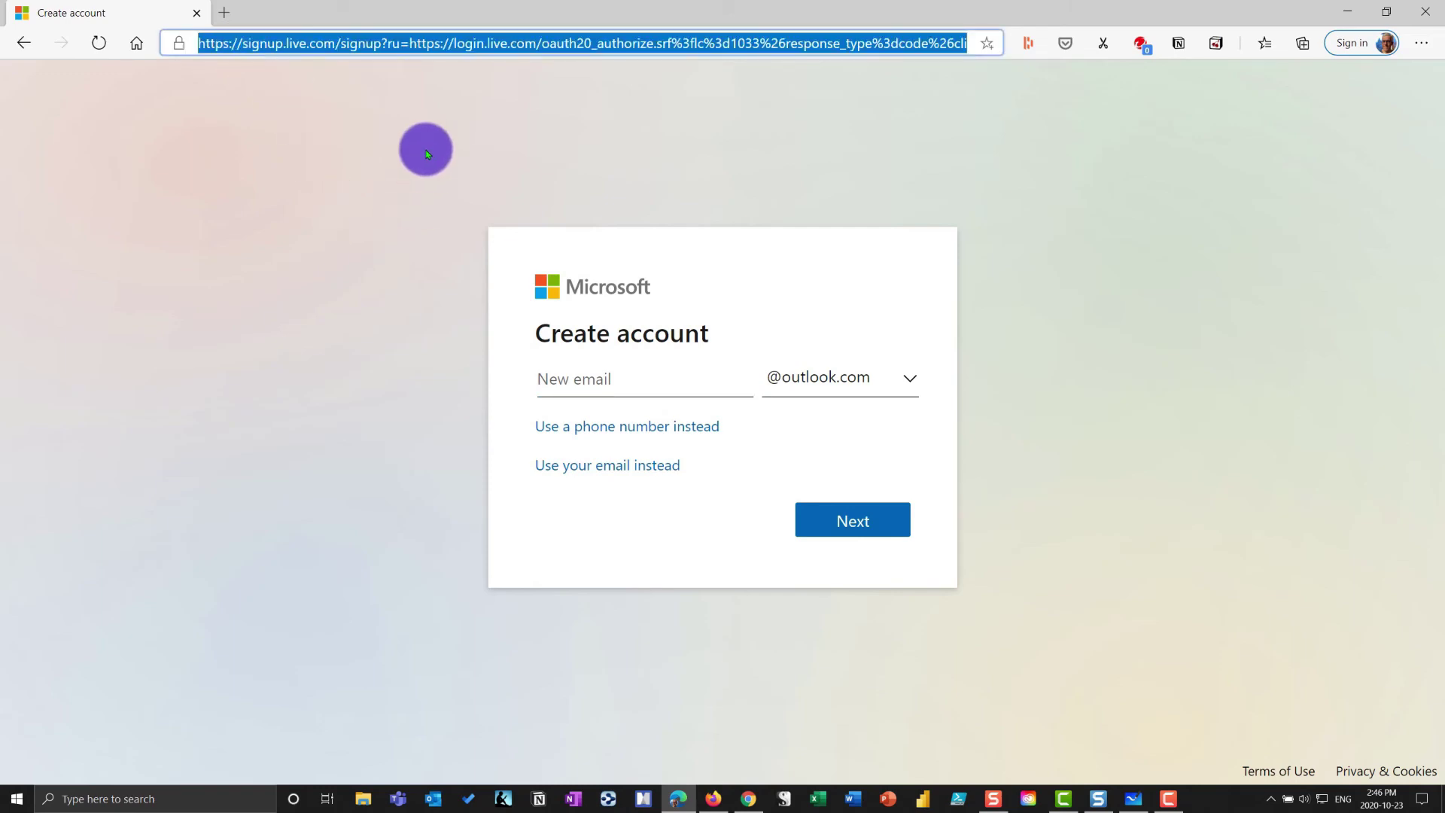
{"action": "type", "text": "office 365 login"}
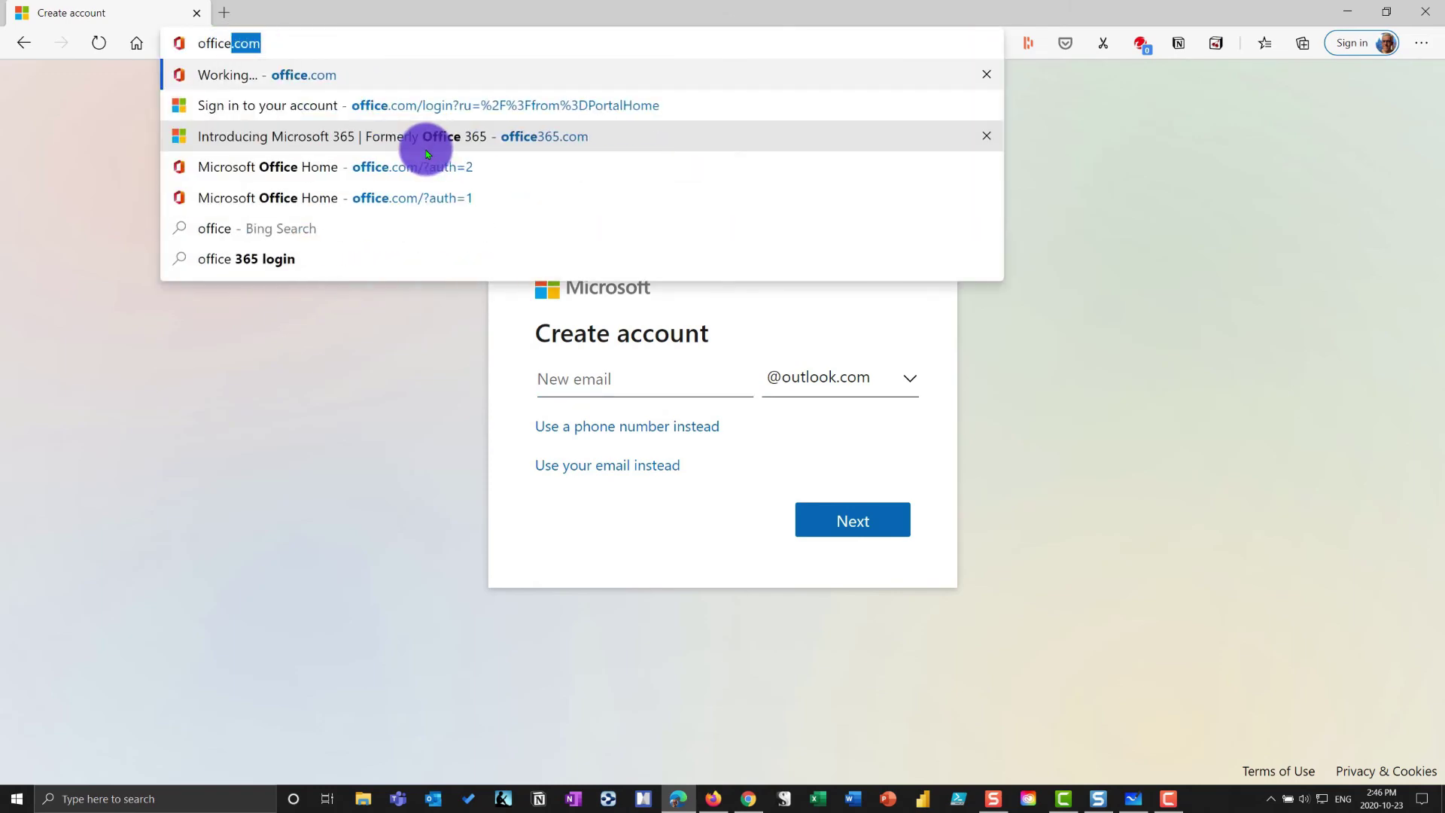
{"action": "key", "text": "Return"}
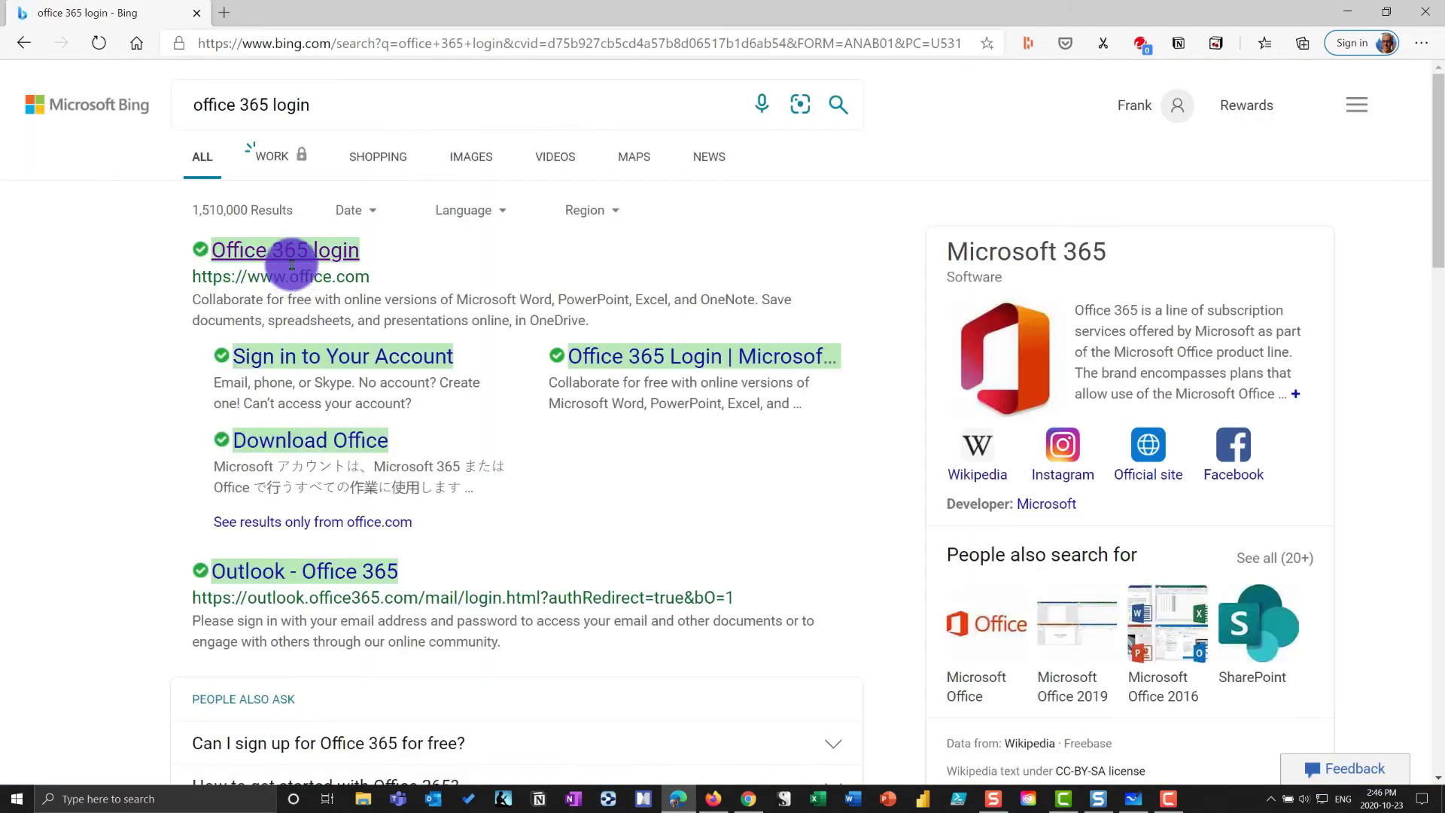
{"action": "left_click", "coordinate": [294, 253]}
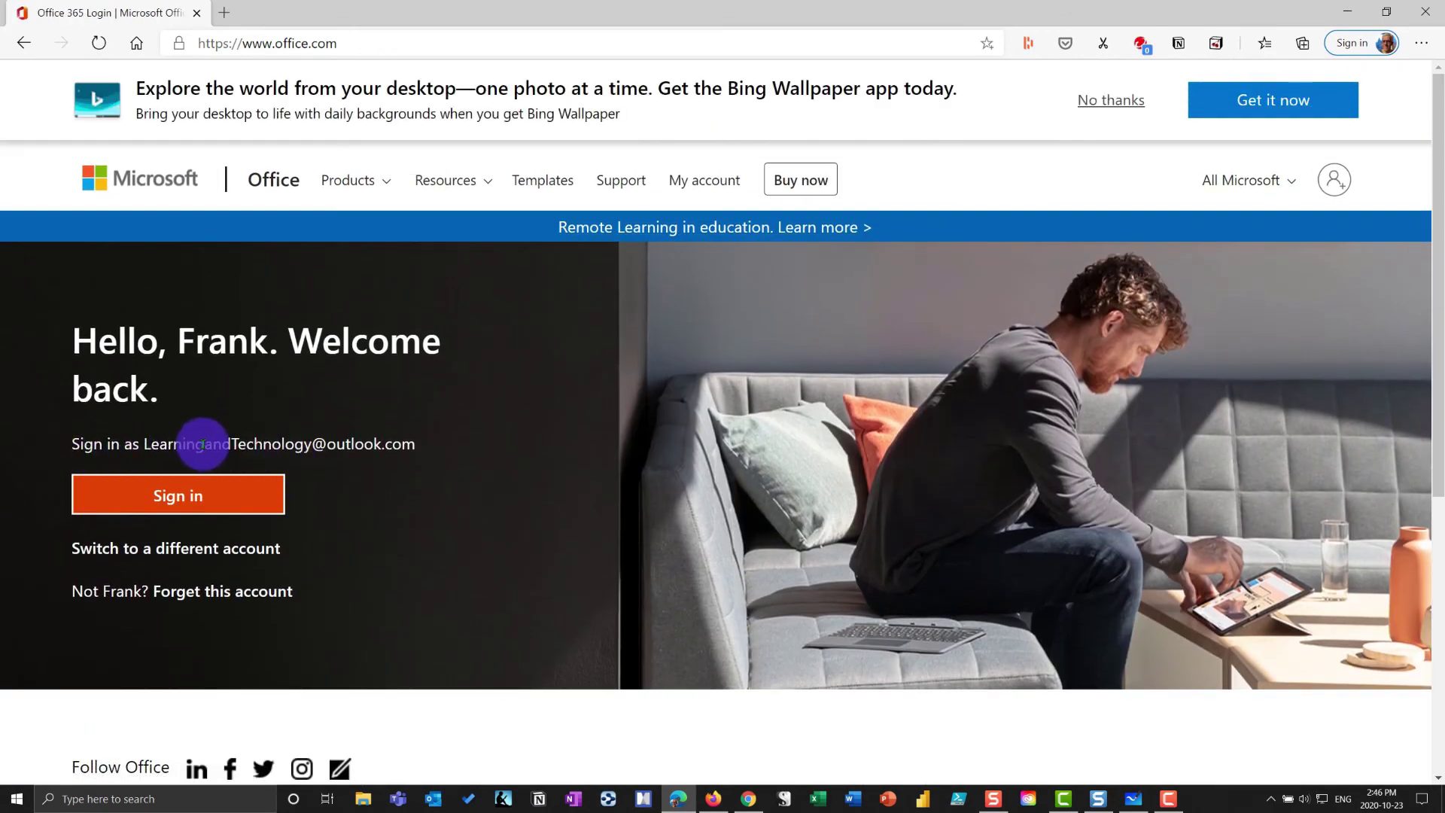
{"action": "left_click", "coordinate": [179, 496]}
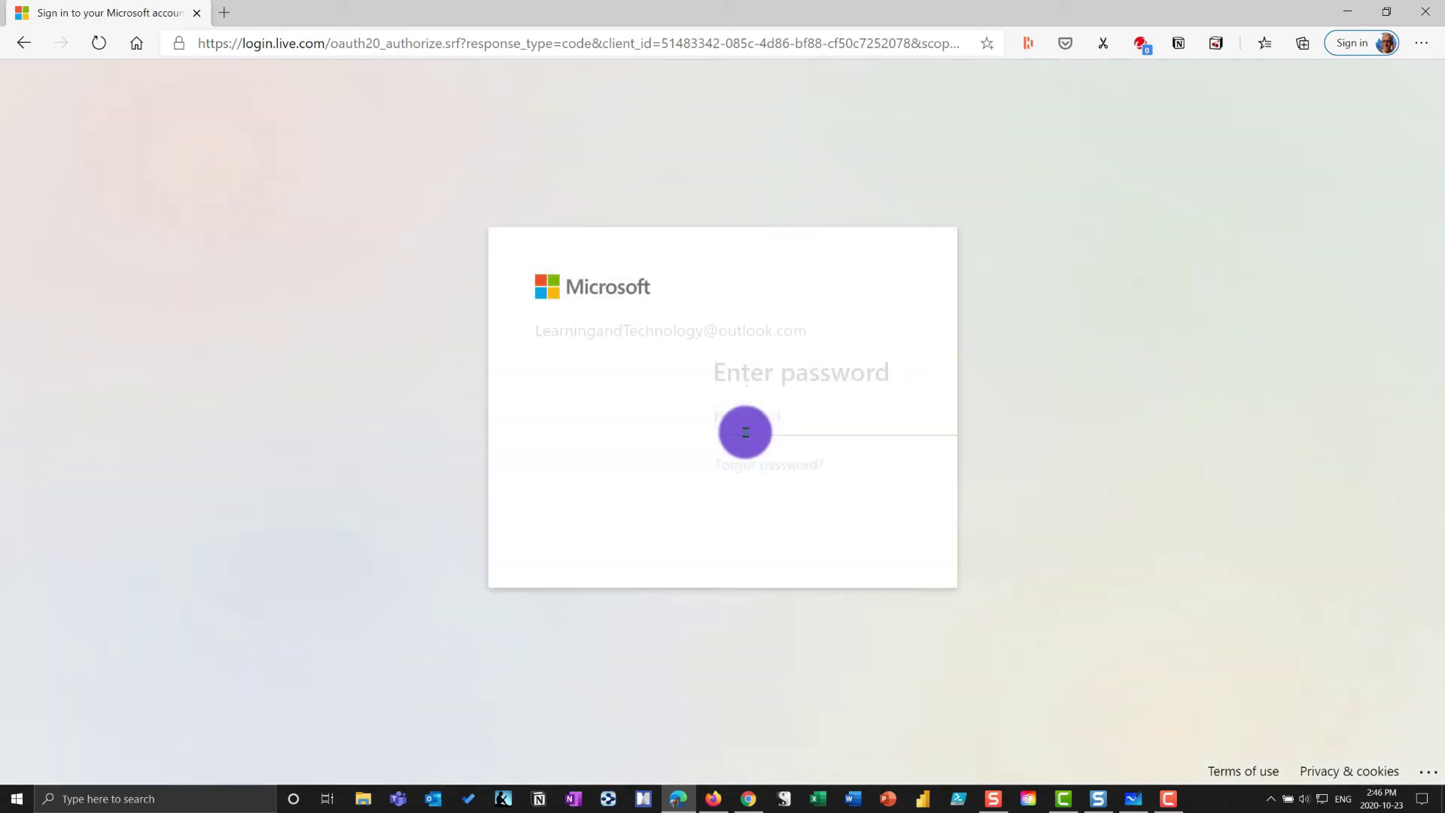
{"action": "type", "text": "*"}
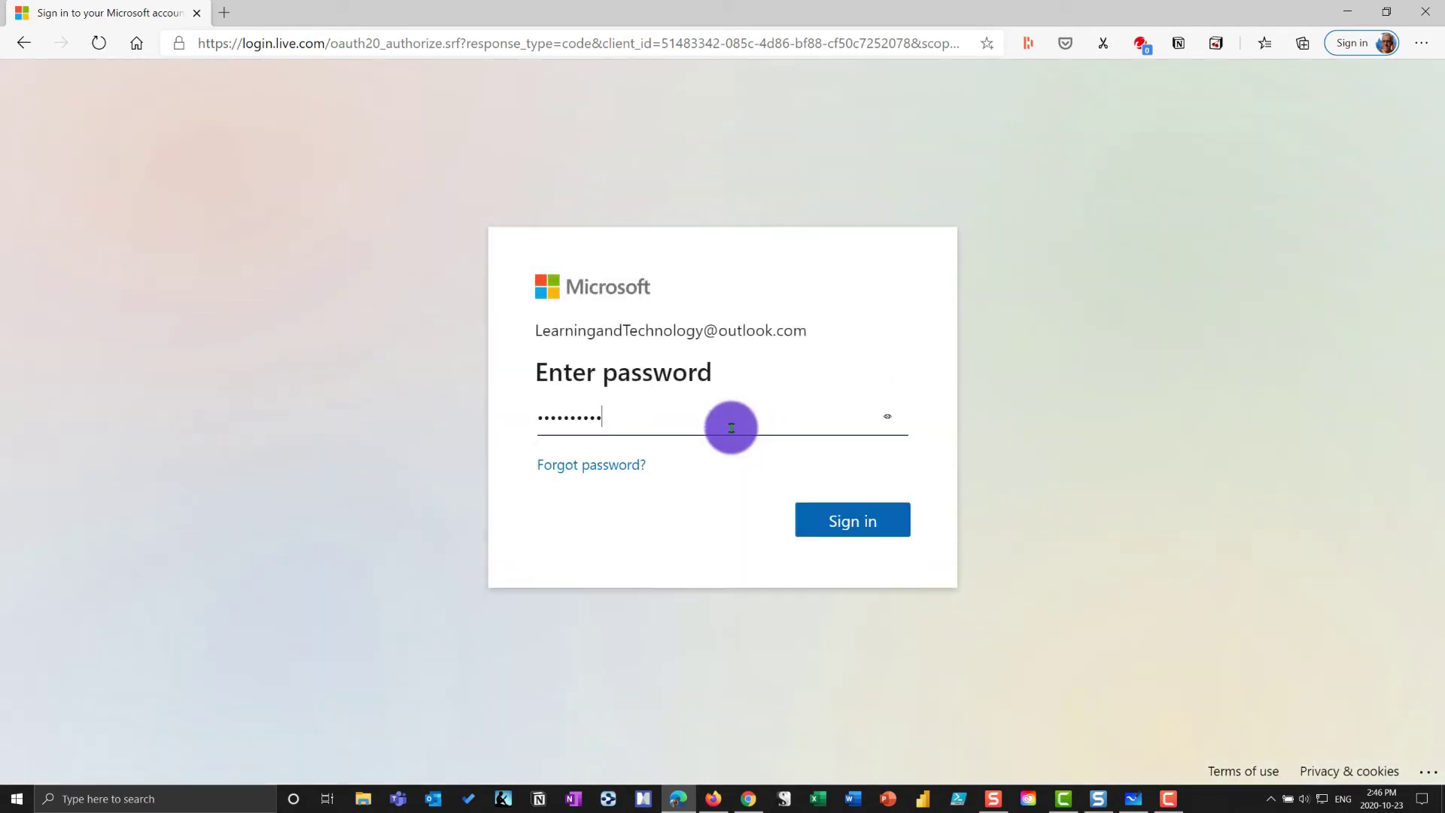
{"action": "key", "text": "Return"}
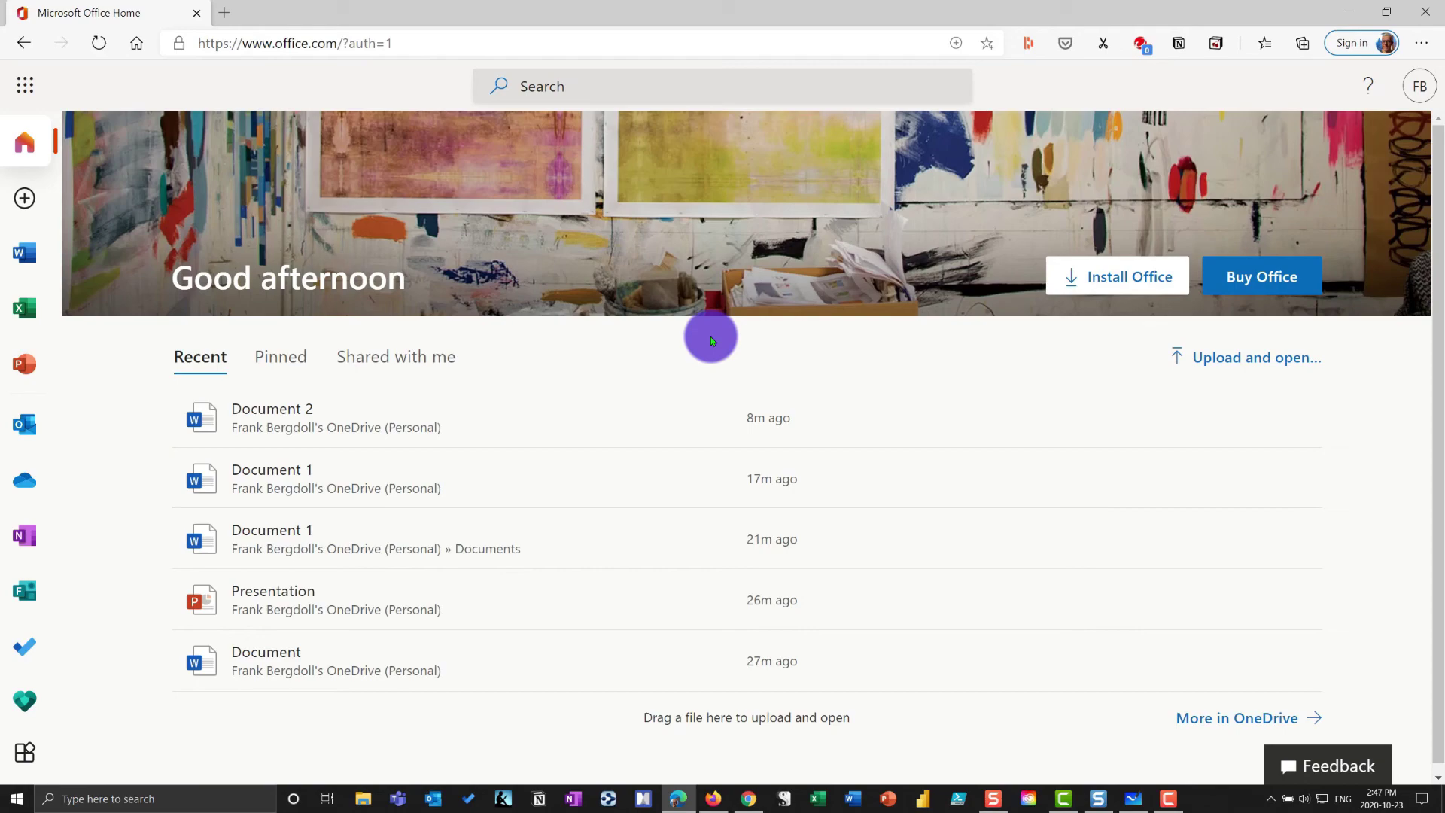
Step: Draw red boxes beside $ and after MOBILE, an arrow over them, and a circle near Free
{"action": "left_click", "coordinate": [1133, 798]}
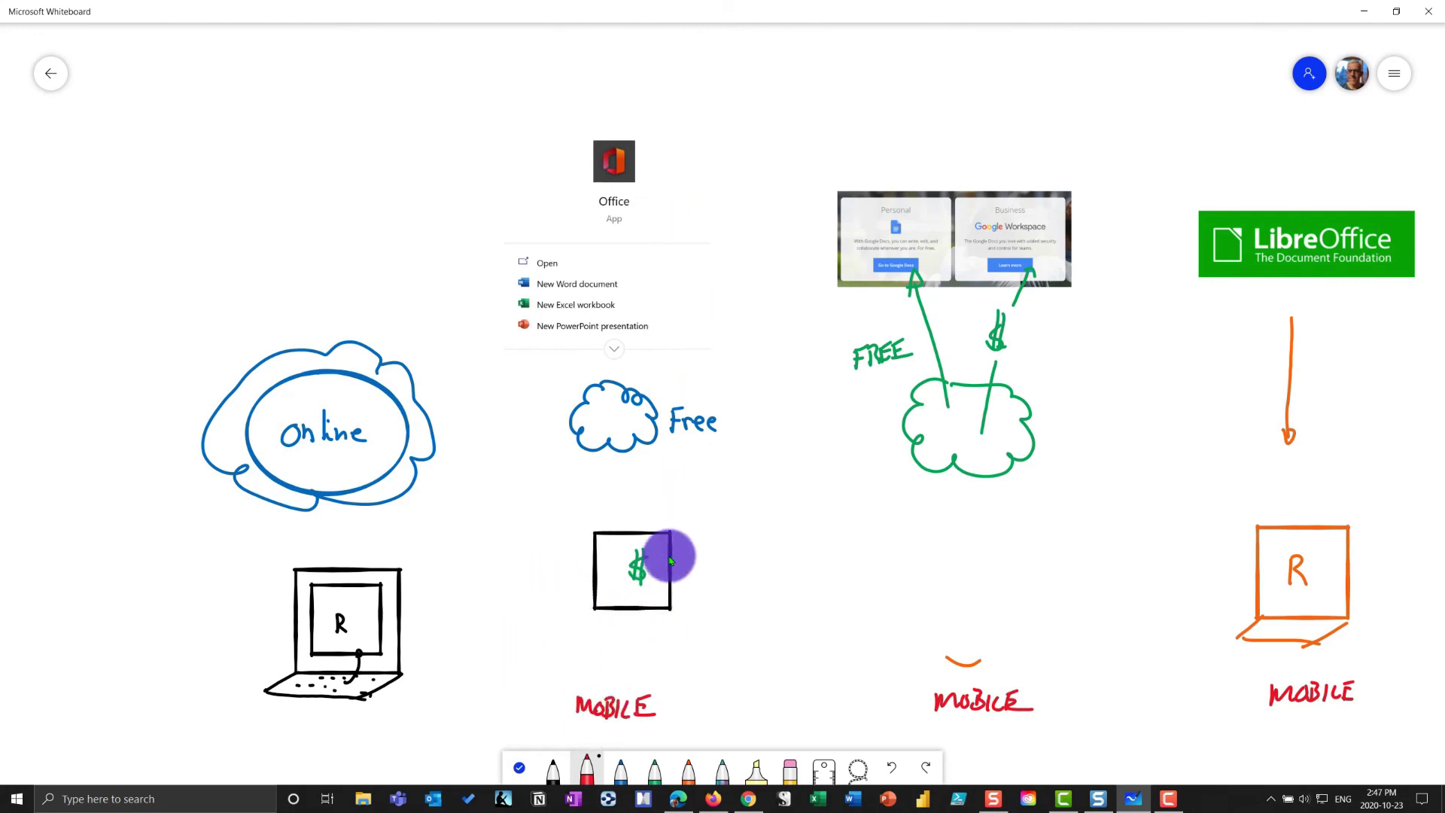
{"action": "mouse_move", "coordinate": [674, 562]}
{"action": "left_mouse_down"}
{"action": "mouse_move", "coordinate": [709, 602]}
{"action": "mouse_move", "coordinate": [658, 645]}
{"action": "mouse_move", "coordinate": [651, 602]}
{"action": "mouse_move", "coordinate": [742, 603]}
{"action": "mouse_move", "coordinate": [729, 670]}
{"action": "mouse_move", "coordinate": [691, 641]}
{"action": "left_mouse_up"}
{"action": "mouse_move", "coordinate": [655, 707]}
{"action": "left_mouse_down"}
{"action": "mouse_move", "coordinate": [668, 696]}
{"action": "mouse_move", "coordinate": [666, 715]}
{"action": "mouse_move", "coordinate": [693, 718]}
{"action": "mouse_move", "coordinate": [687, 745]}
{"action": "left_mouse_up"}
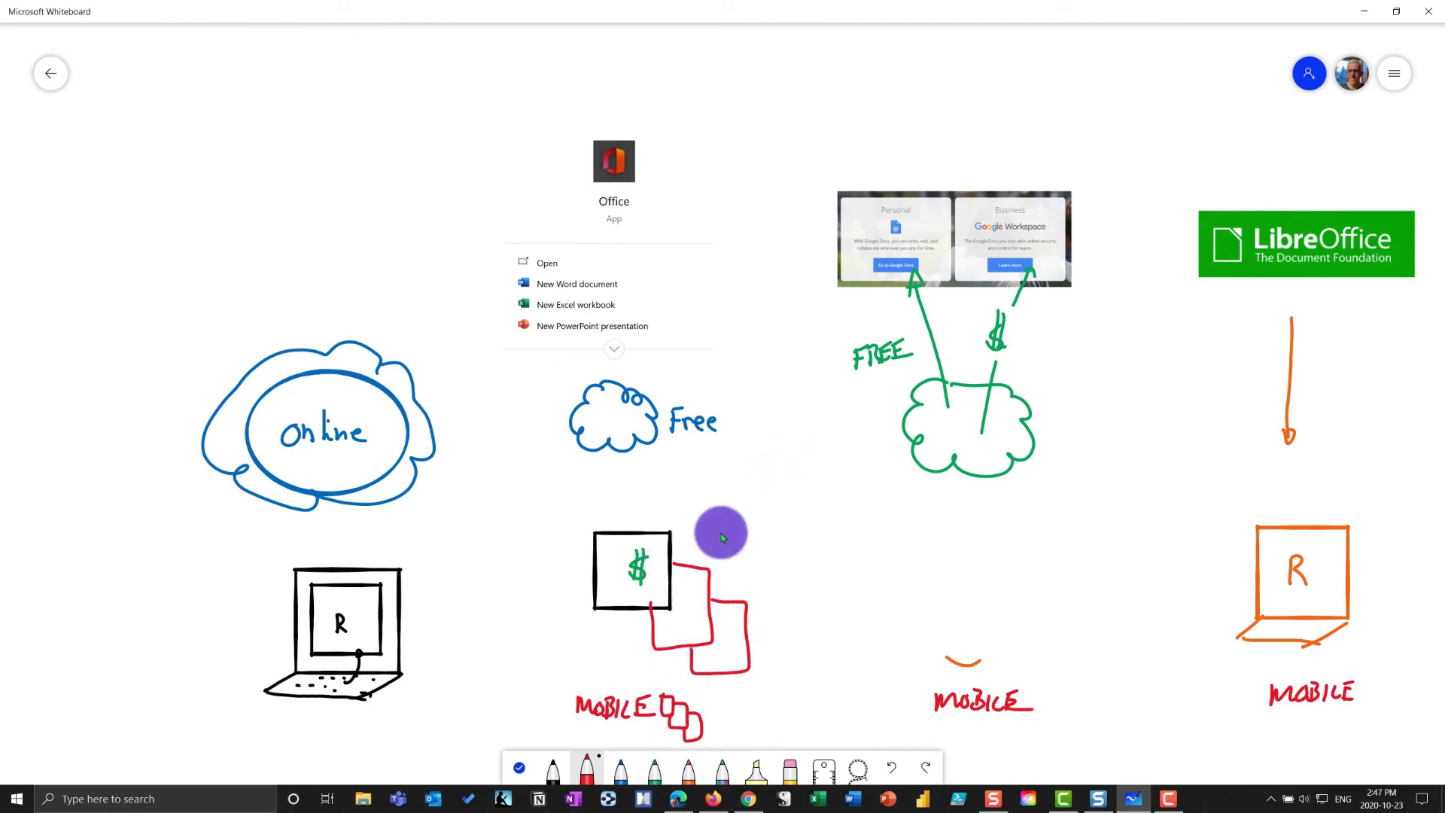
{"action": "left_click_drag", "start_coordinate": [732, 539], "coordinate": [687, 593]}
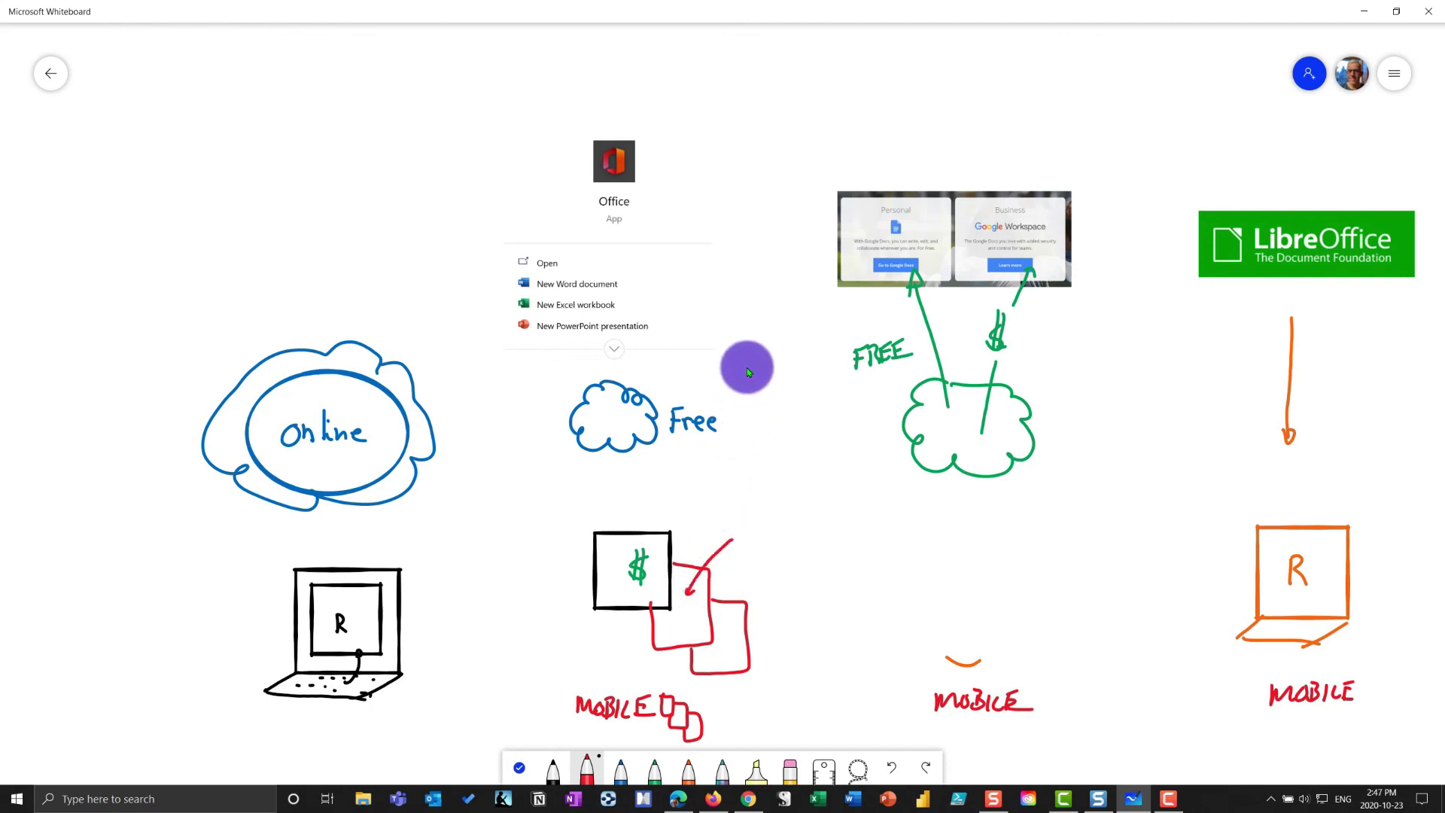
{"action": "left_click_drag", "start_coordinate": [742, 367], "coordinate": [751, 386]}
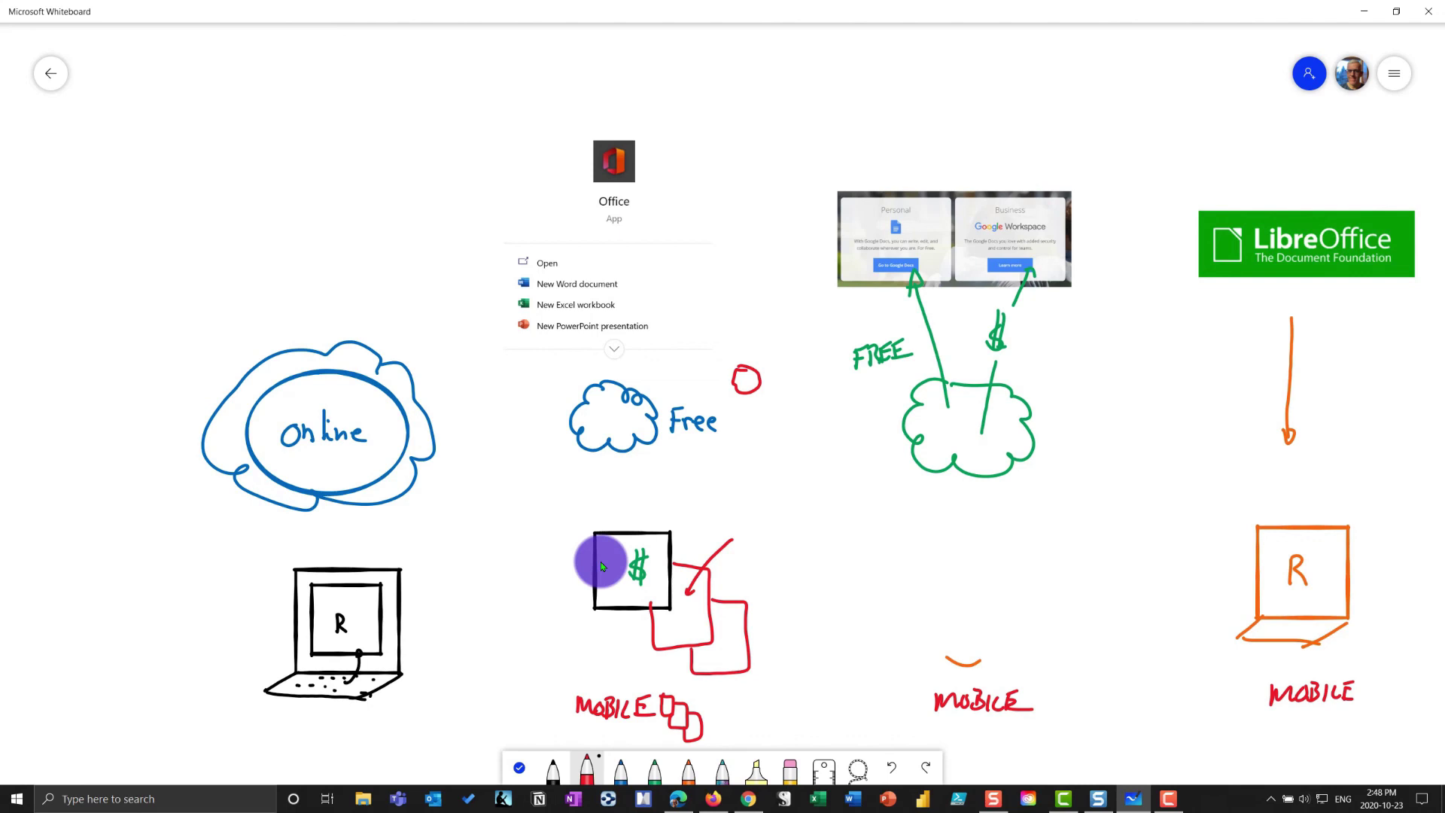
Step: Search 'off' and try a new Word document from Office, cancelling the unavailable-item prompt
{"action": "left_click", "coordinate": [226, 797]}
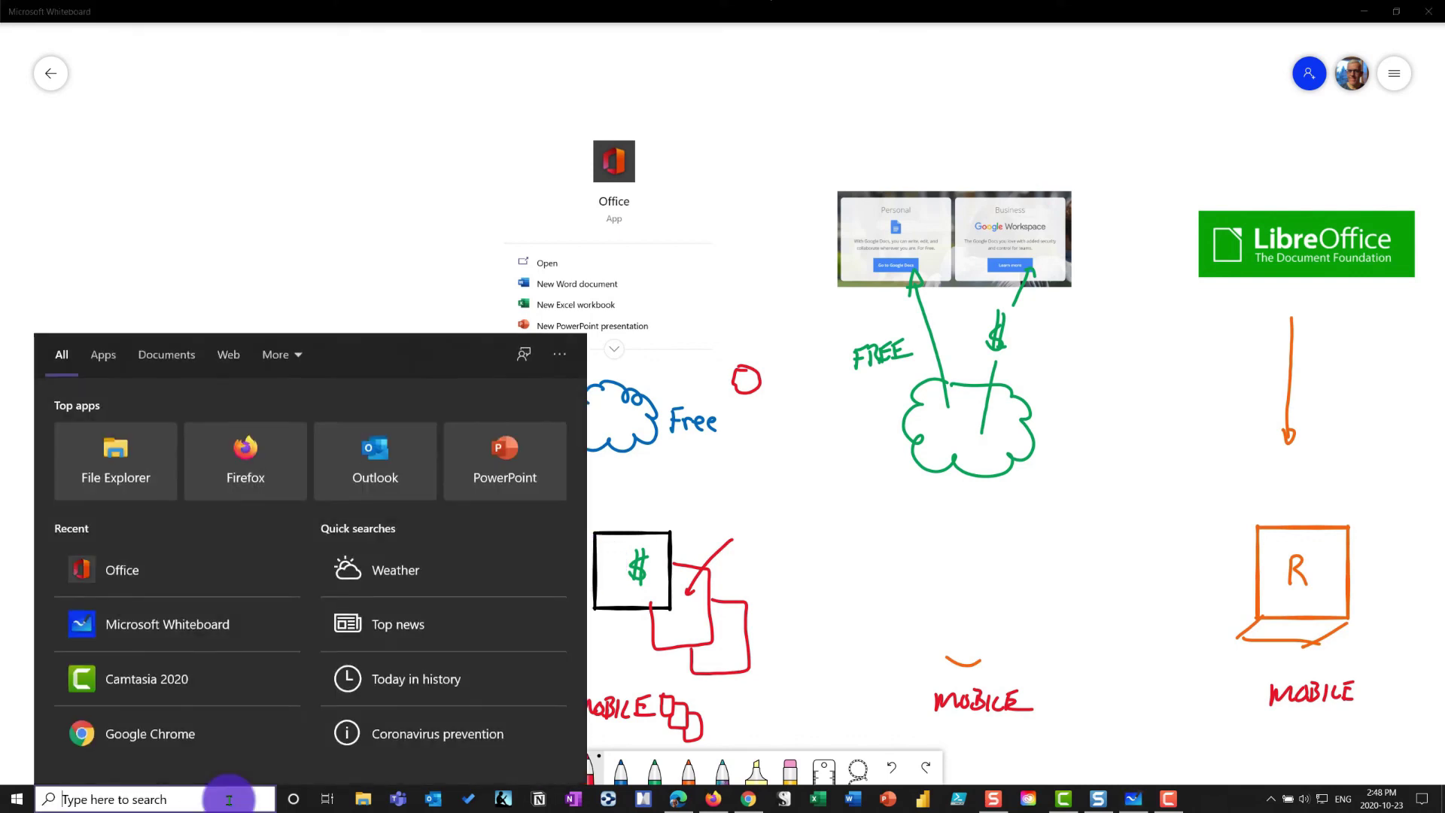
{"action": "type", "text": "off"}
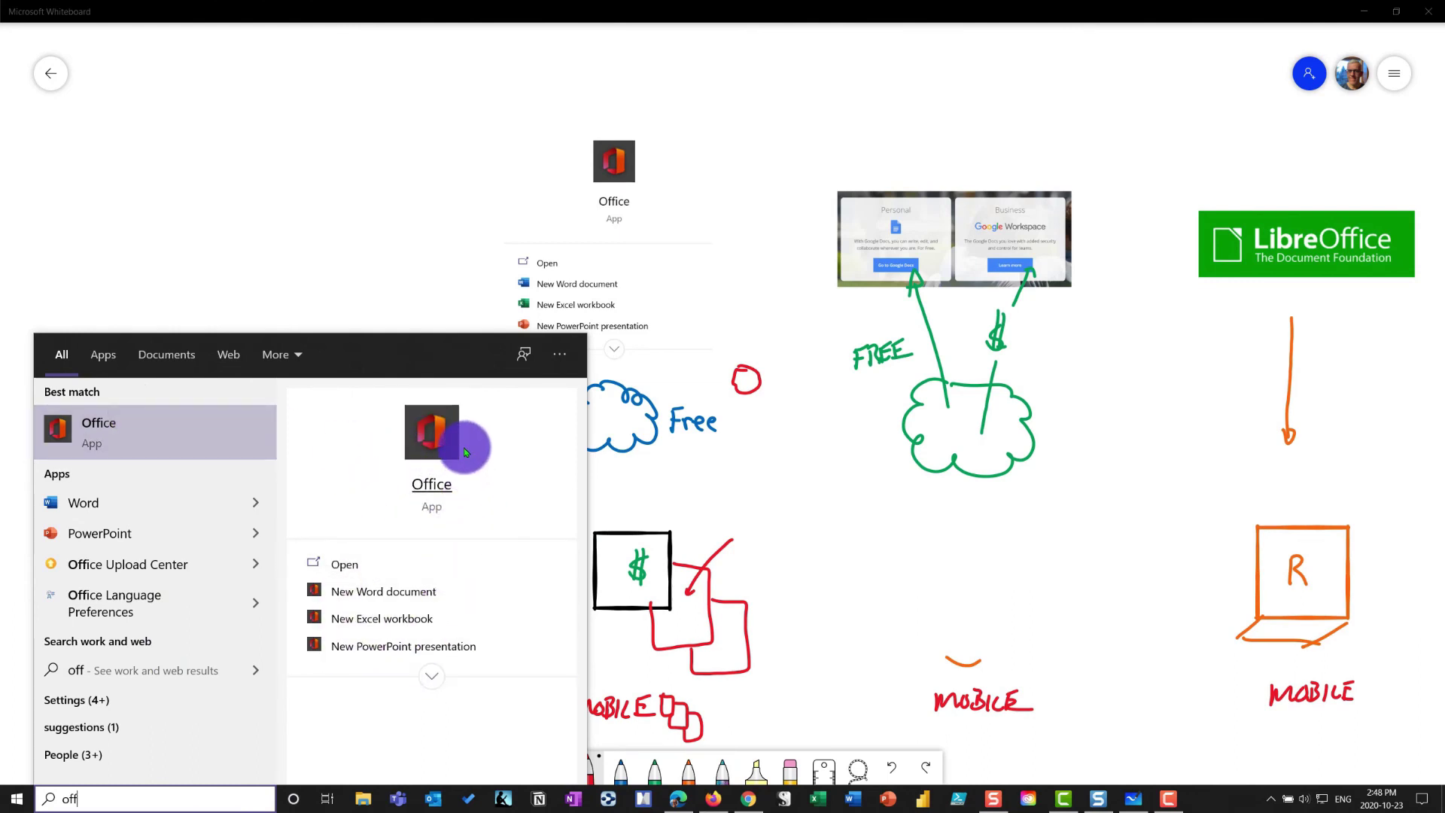
{"action": "left_click", "coordinate": [403, 595]}
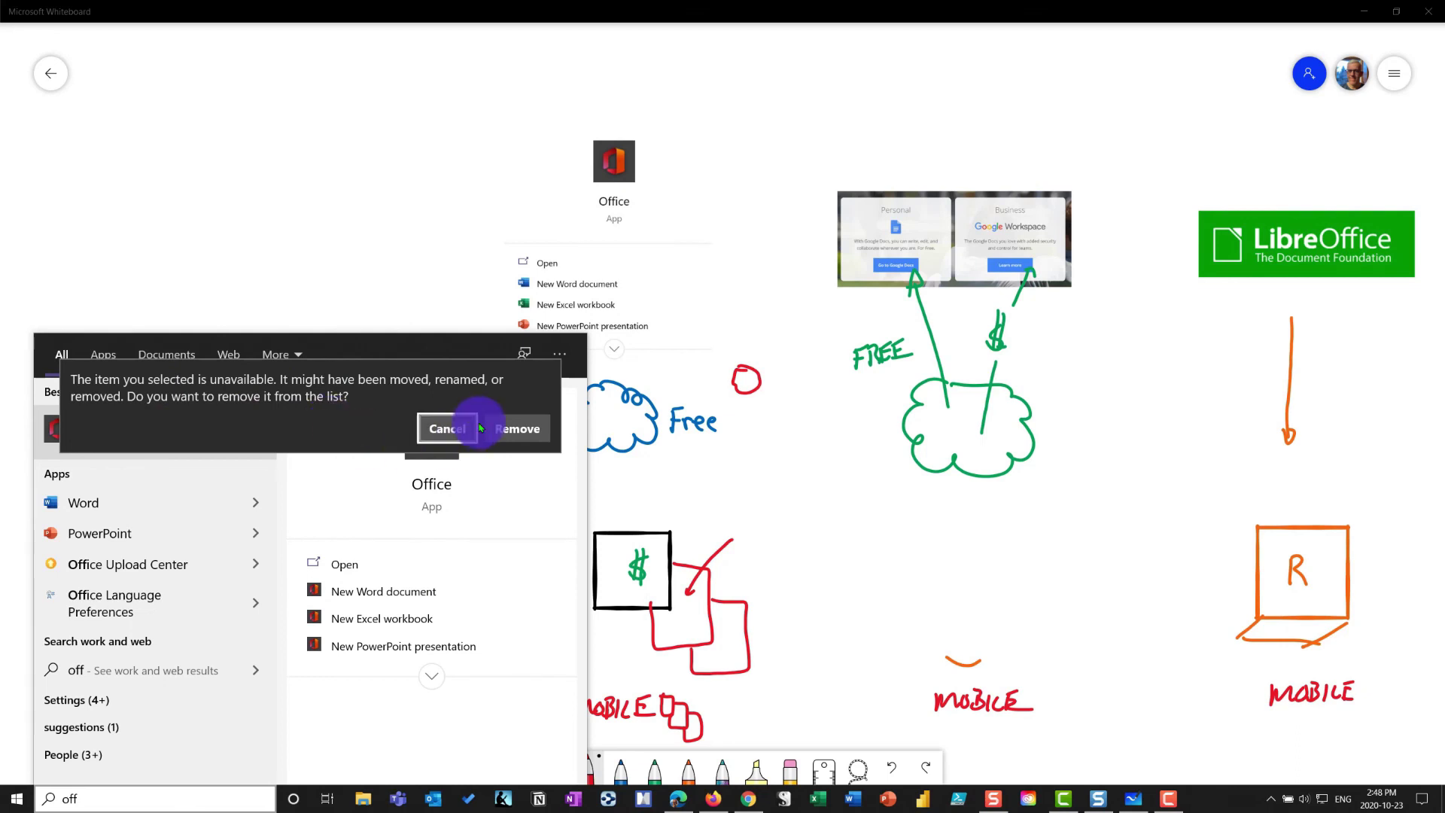
{"action": "left_click", "coordinate": [547, 520]}
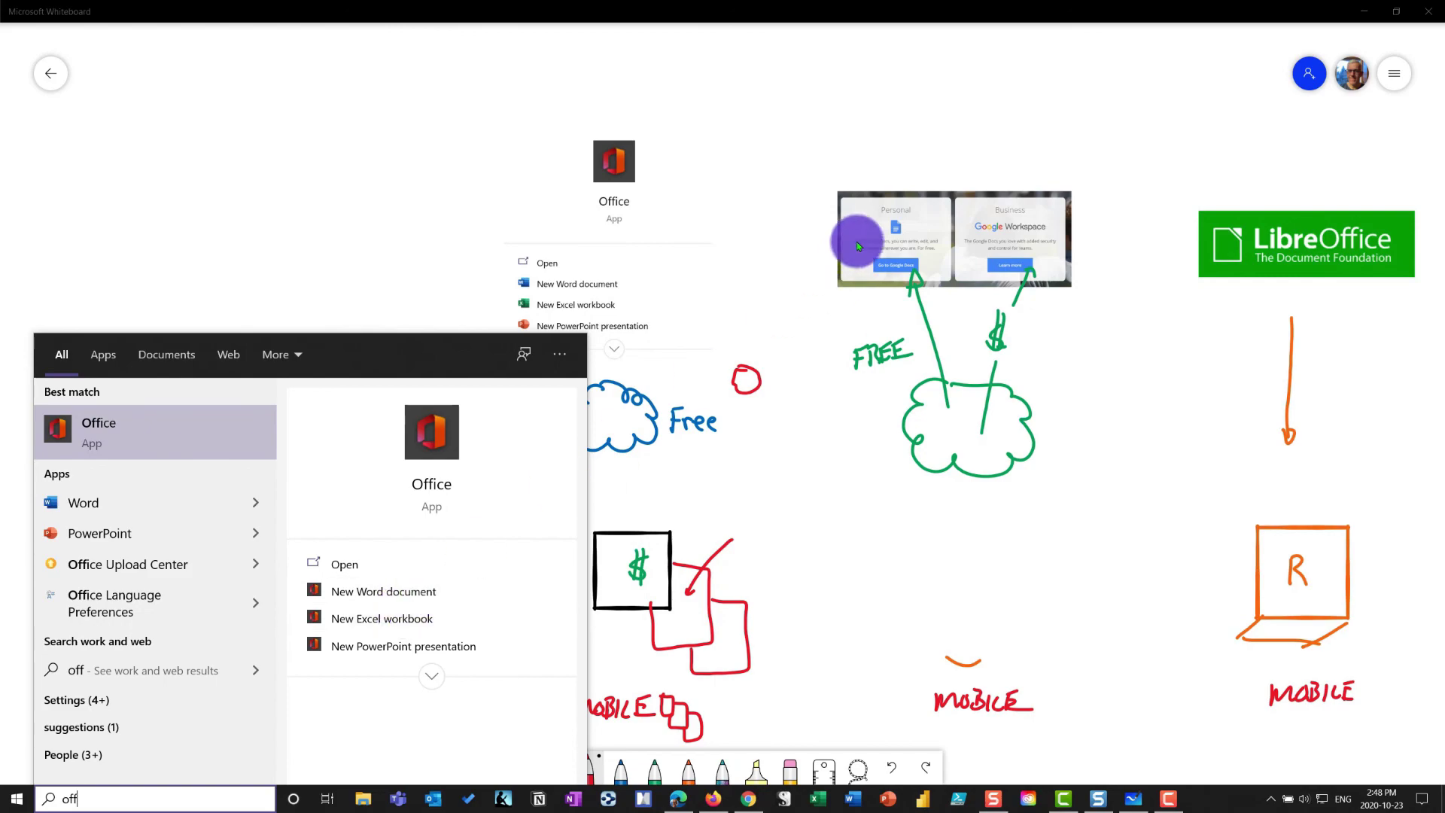
{"action": "left_click", "coordinate": [679, 796]}
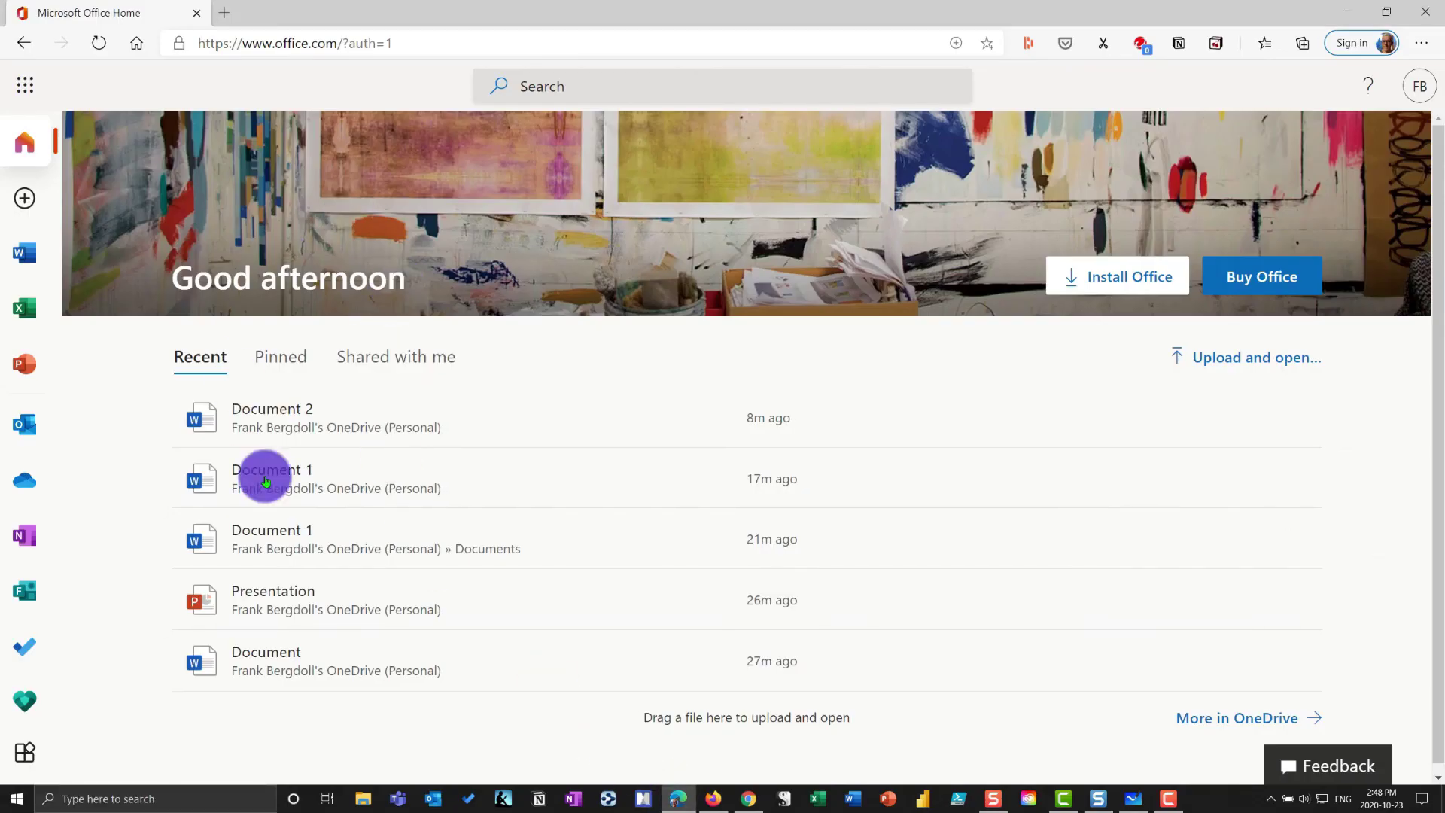